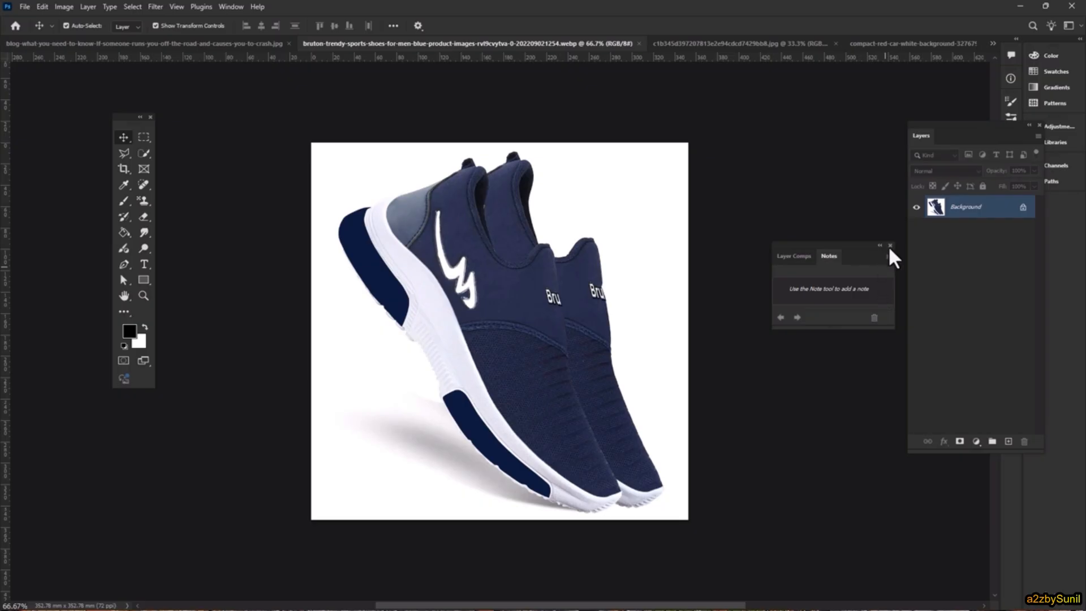
# Close the floating Notes panel and look through the open car, building and shoe images.
pyautogui.click(889, 245)
pyautogui.click(887, 42)
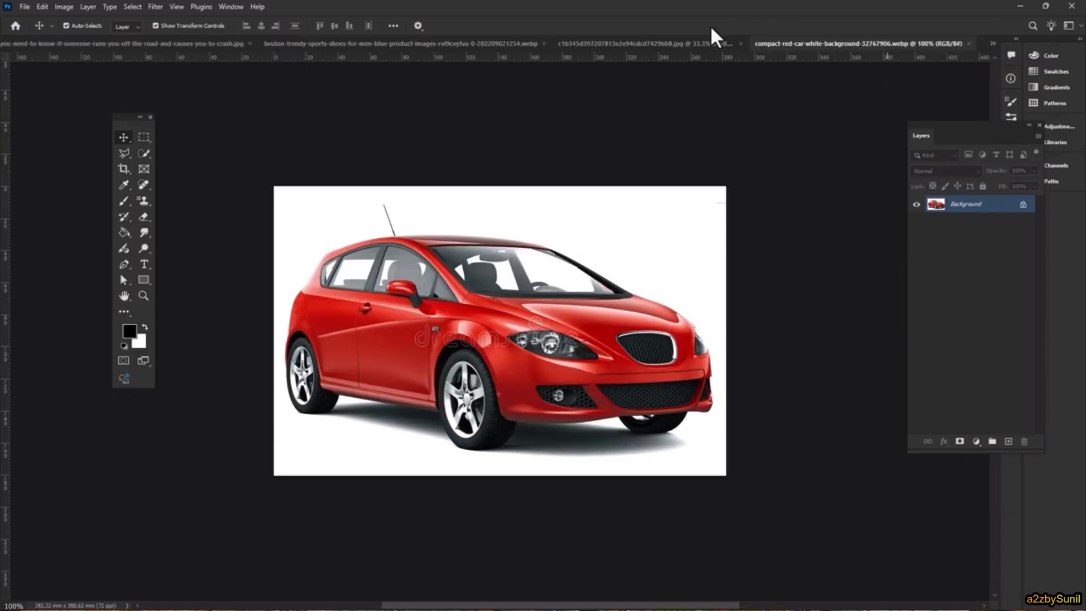
pyautogui.click(663, 44)
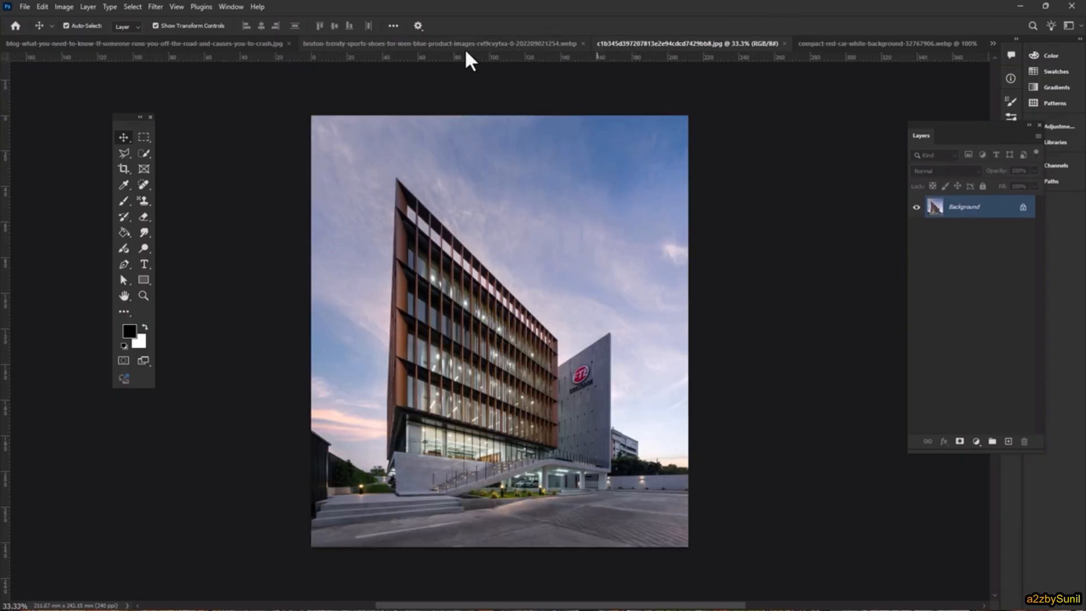
pyautogui.click(327, 45)
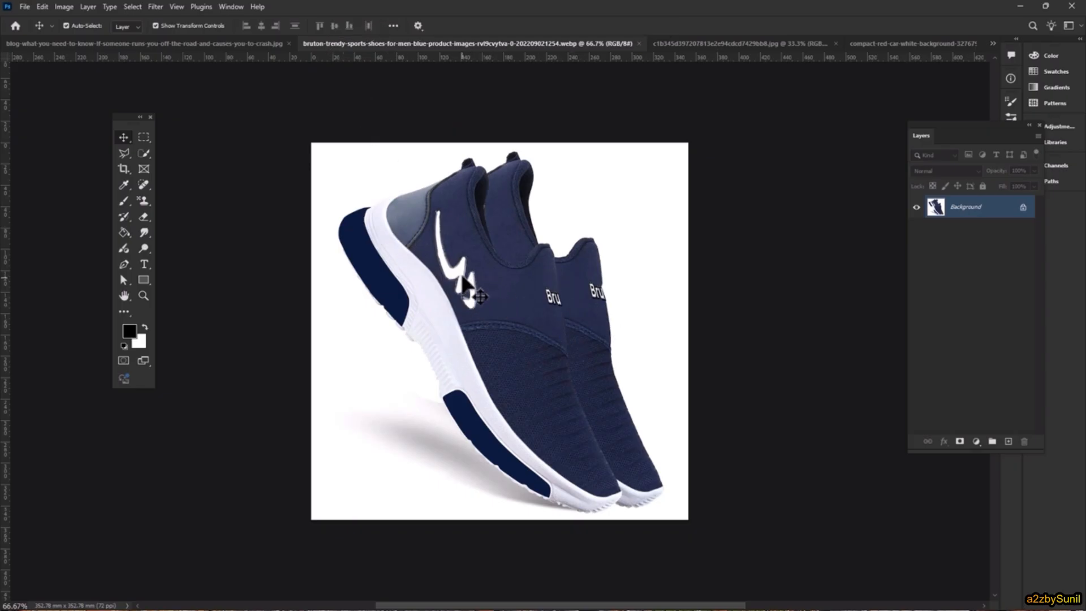
pyautogui.click(713, 43)
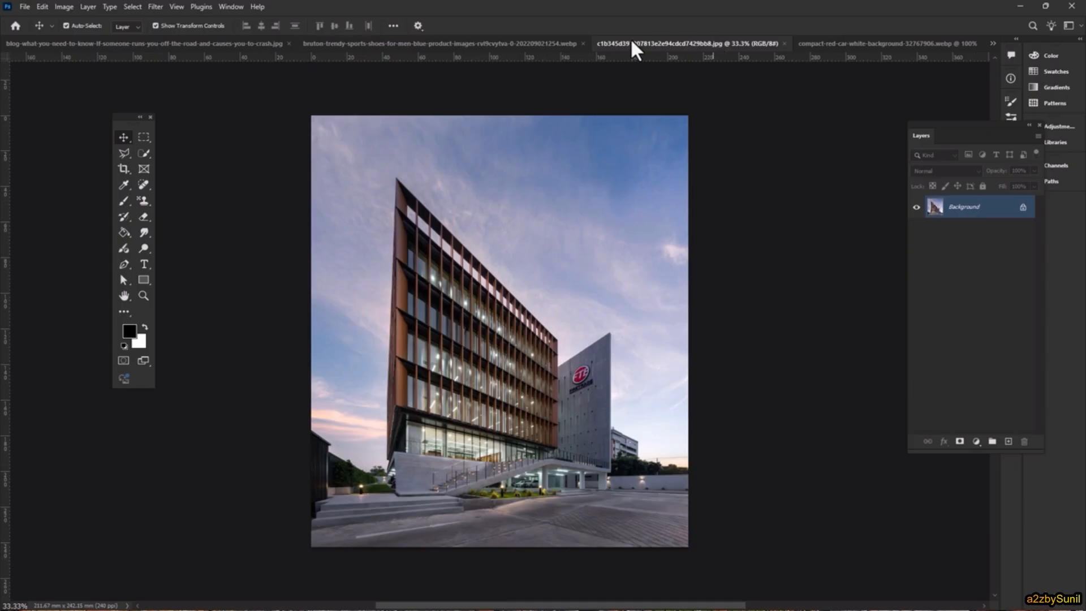
# Copy the shoe image into the building photo, scale it to about 108% and place it over the building's lower part.
pyautogui.click(527, 43)
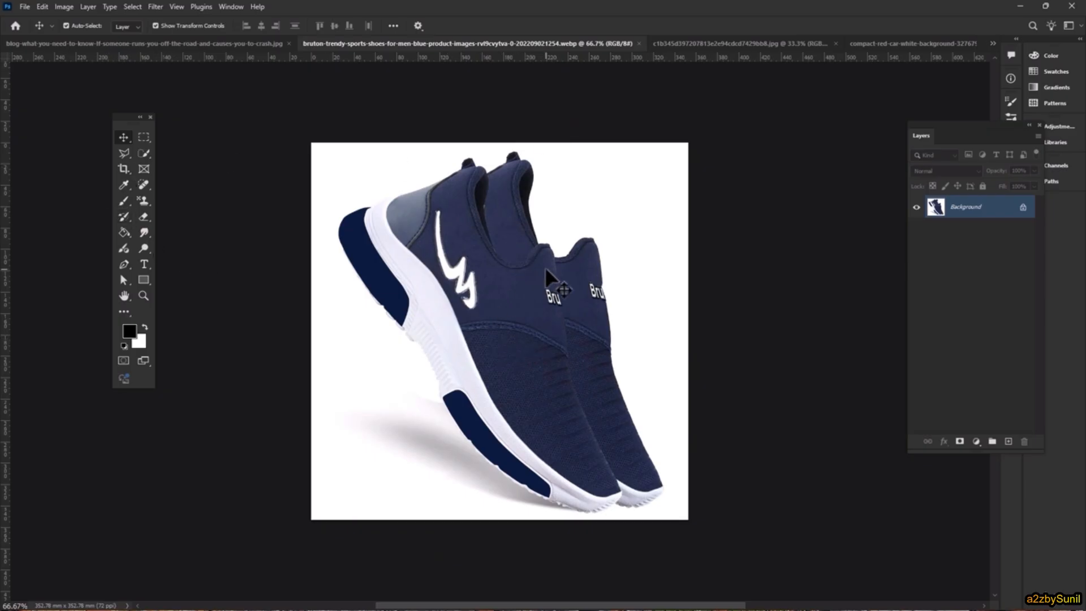
pyautogui.moveTo(480, 291); pyautogui.dragTo(476, 341)
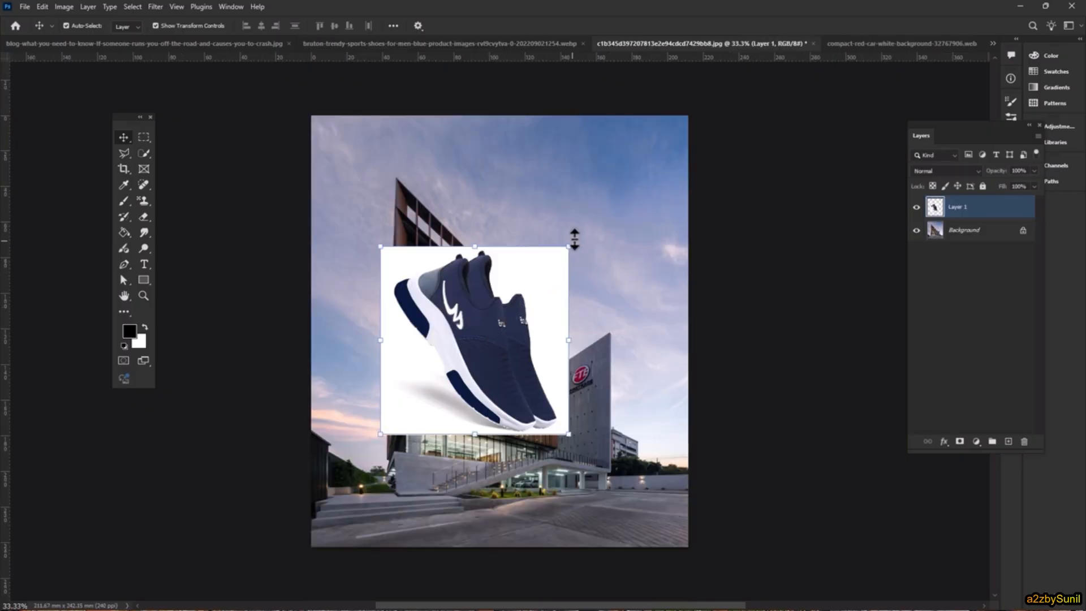
pyautogui.moveTo(567, 247); pyautogui.dragTo(503, 314)
pyautogui.moveTo(445, 365); pyautogui.dragTo(498, 464)
pyautogui.moveTo(562, 404); pyautogui.dragTo(642, 329)
pyautogui.moveTo(548, 413); pyautogui.dragTo(517, 412)
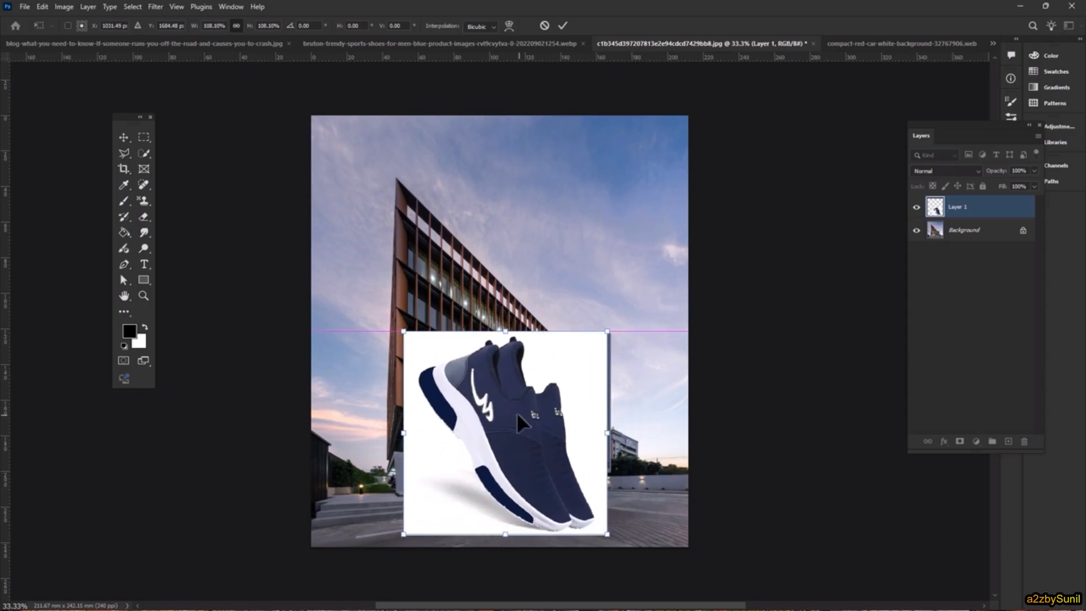
pyautogui.click(563, 26)
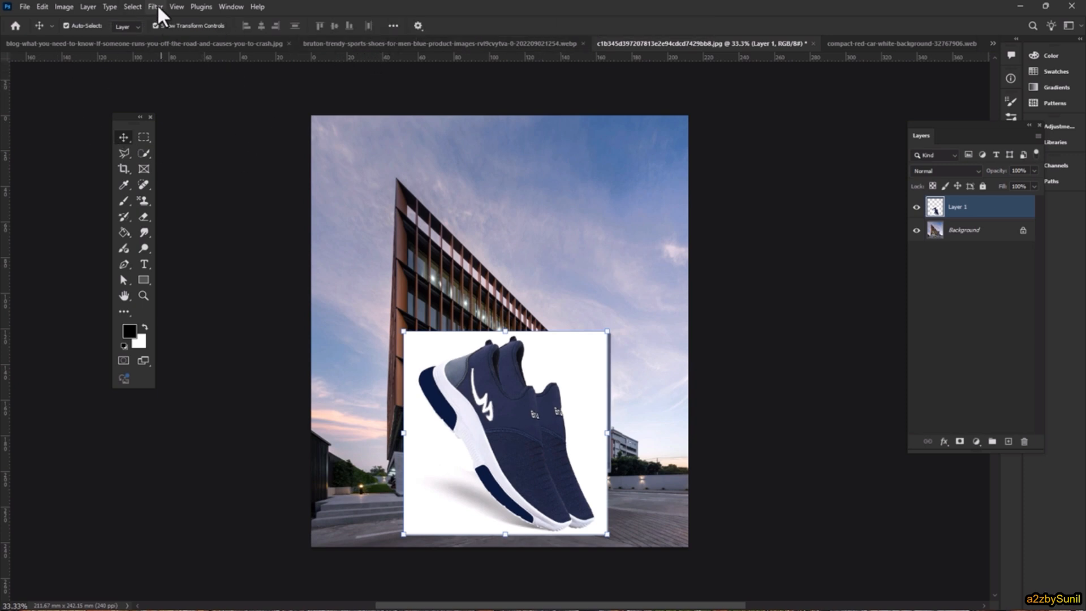
# Try to erase the white background around the shoes with a large soft Eraser, and undo the erasing.
pyautogui.click(133, 6)
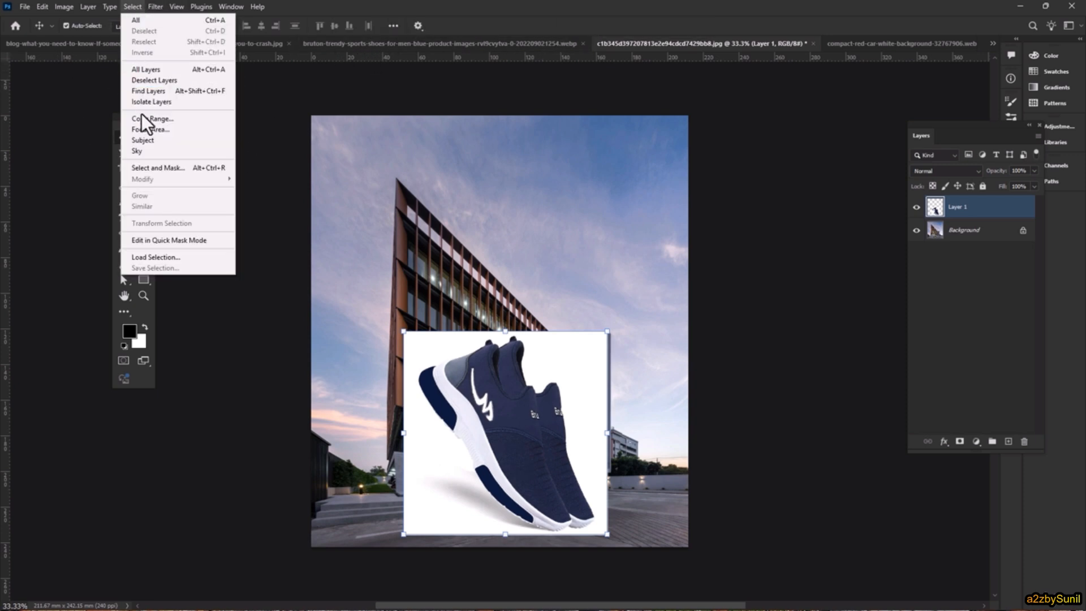
pyautogui.click(147, 141)
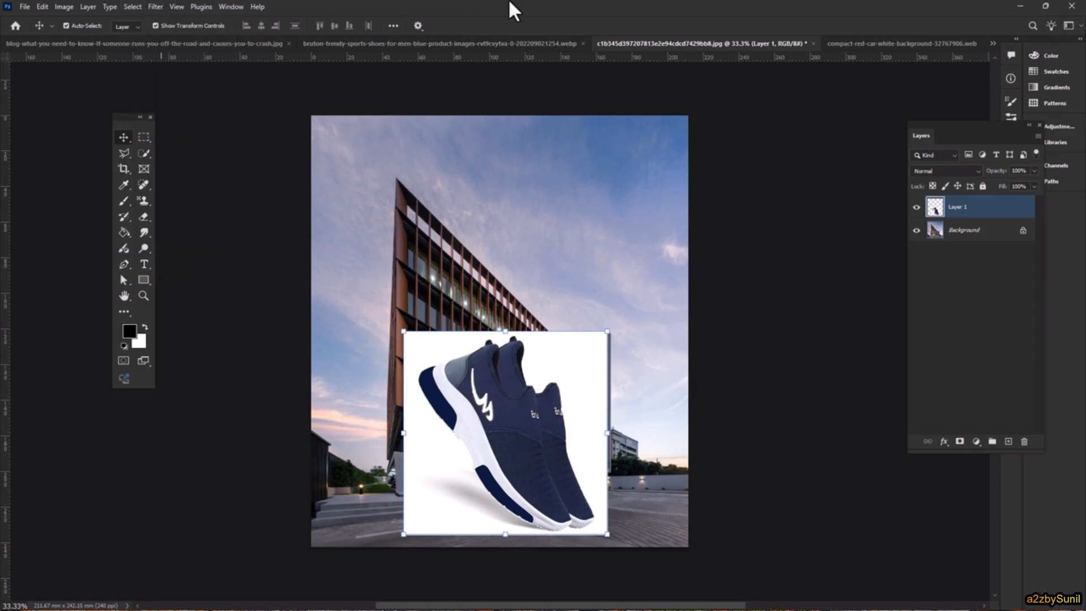
pyautogui.rightClick(142, 215)
pyautogui.click(195, 214)
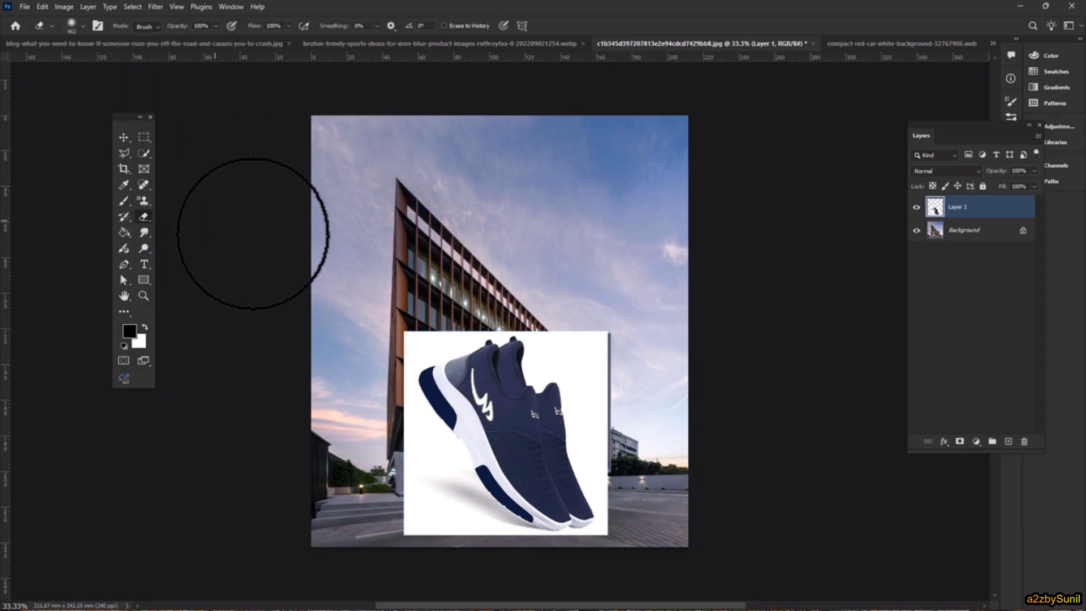
pyautogui.moveTo(607, 380)
pyautogui.mouseDown()
pyautogui.moveTo(612, 349)
pyautogui.moveTo(582, 328)
pyautogui.moveTo(540, 349)
pyautogui.moveTo(557, 336)
pyautogui.moveTo(511, 304)
pyautogui.moveTo(423, 331)
pyautogui.moveTo(381, 408)
pyautogui.moveTo(385, 453)
pyautogui.moveTo(402, 456)
pyautogui.moveTo(404, 506)
pyautogui.moveTo(445, 535)
pyautogui.mouseUp()
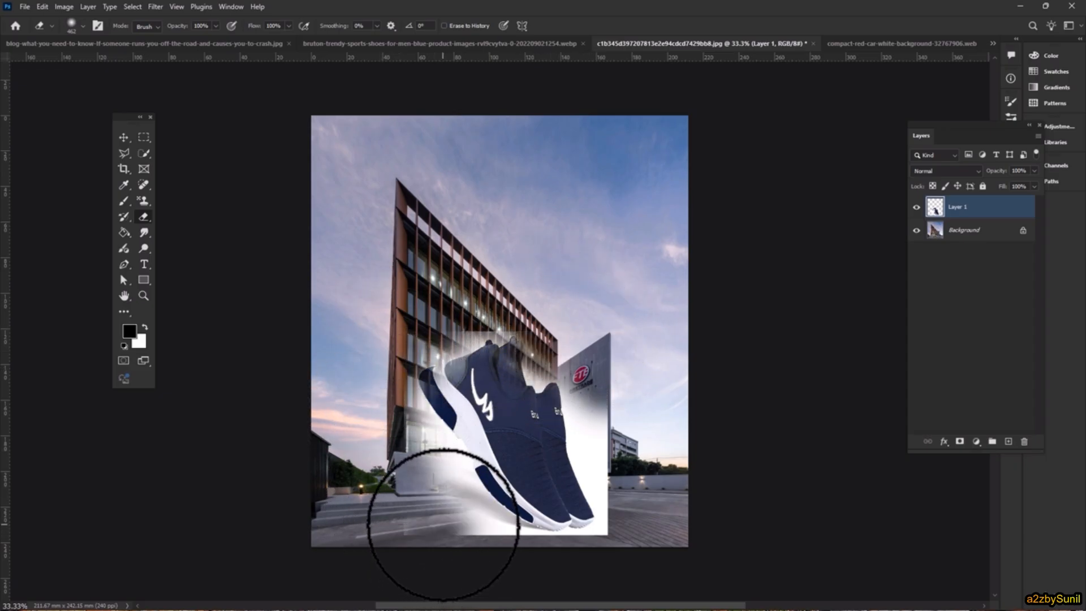
pyautogui.hotkey('ctrl', 'z')
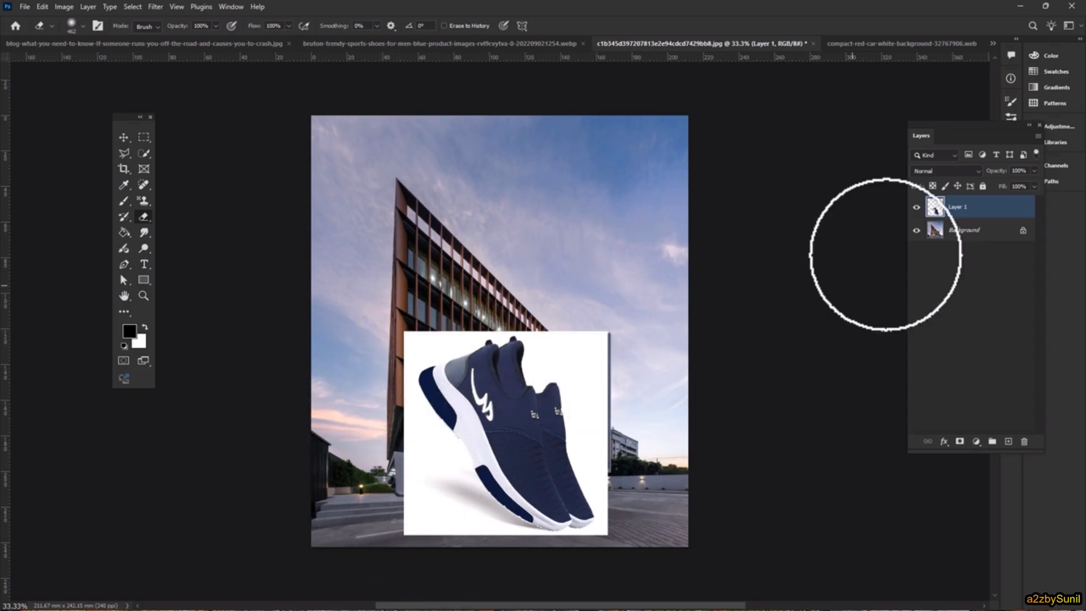
# Try the Multiply blend mode on the unmasked shoe layer and undo it.
pyautogui.click(979, 170)
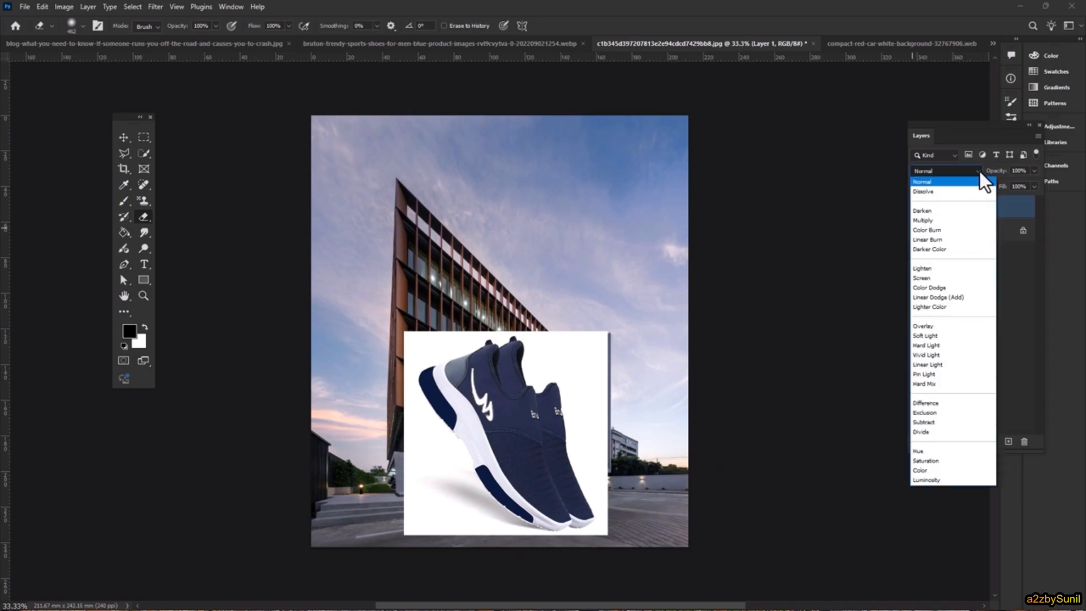
pyautogui.click(940, 220)
pyautogui.hotkey('ctrl', 'z')
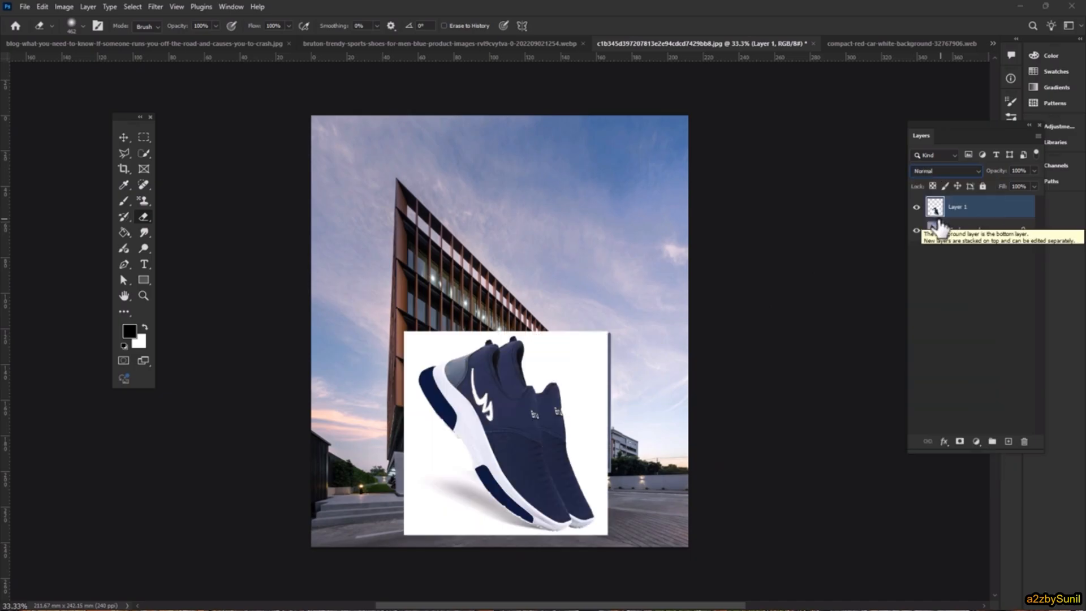
# Select the shoes on Layer 1 with Select Subject and turn the selection into a layer mask.
pyautogui.click(123, 136)
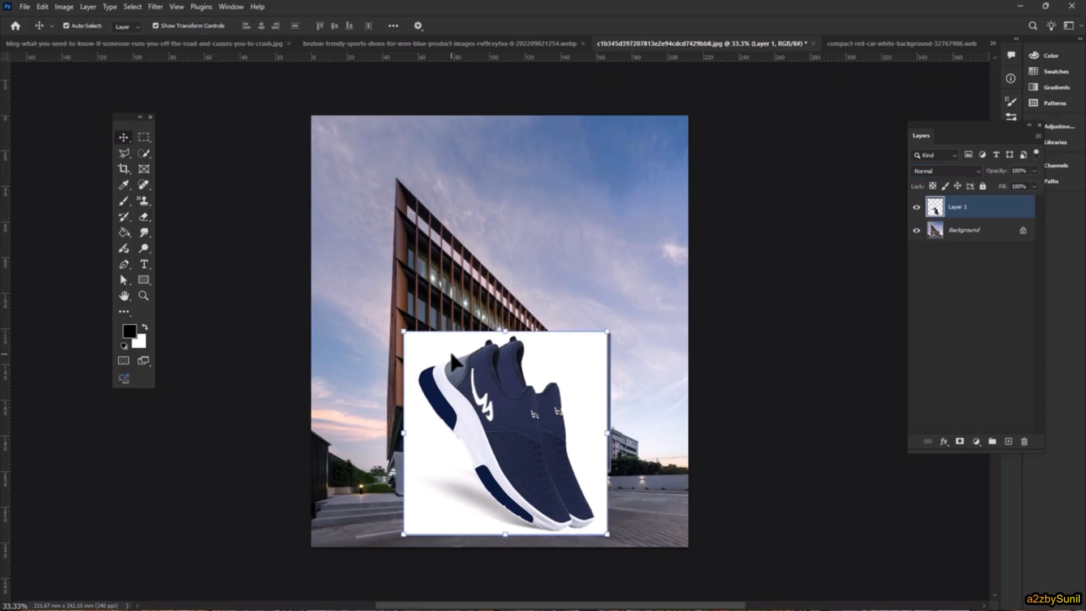
pyautogui.click(133, 7)
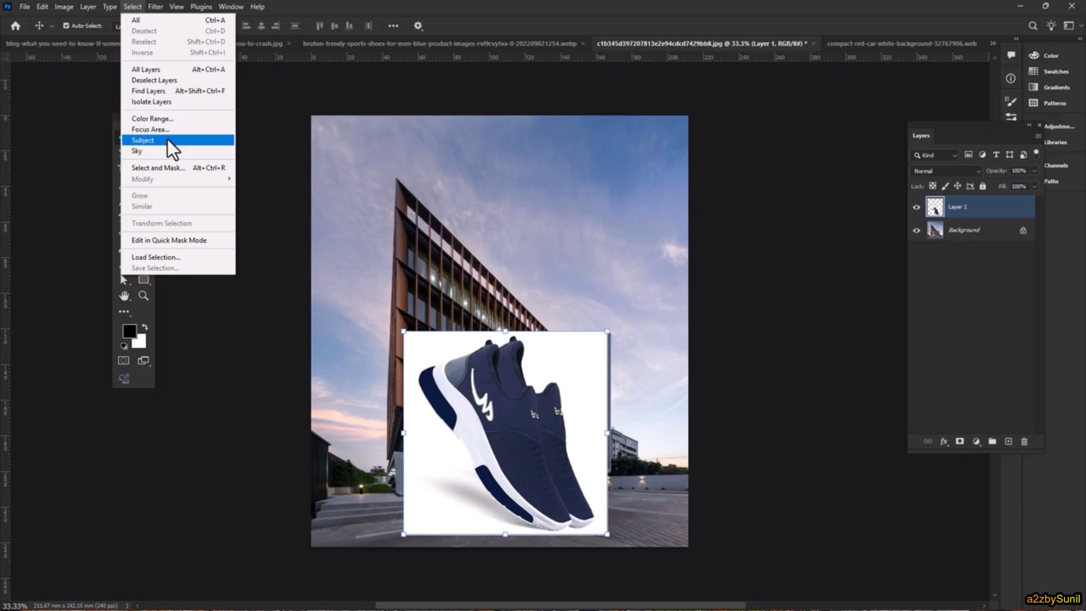
pyautogui.click(168, 139)
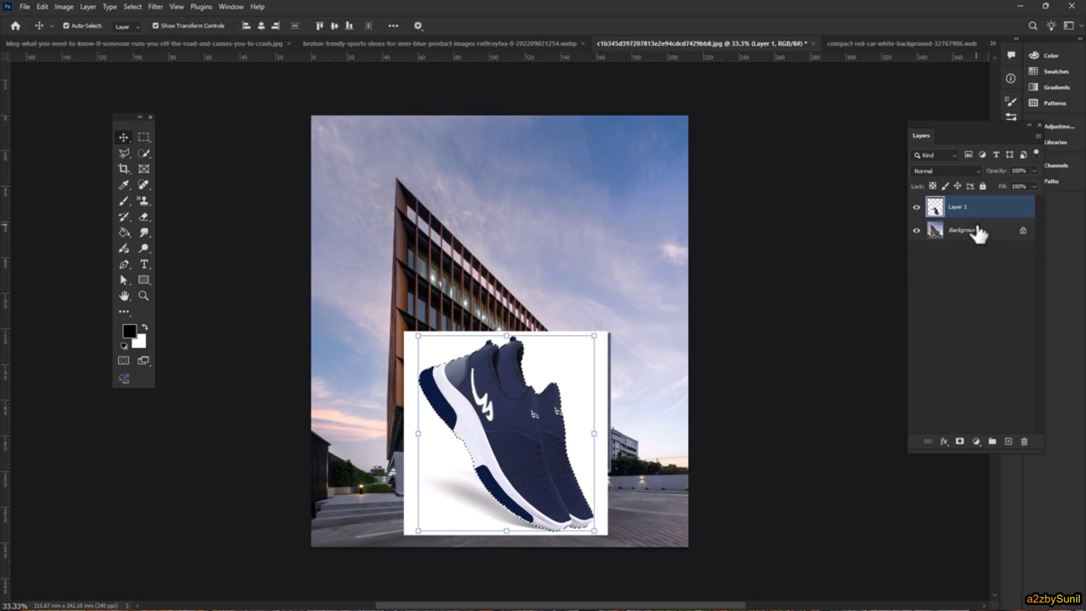
pyautogui.click(959, 442)
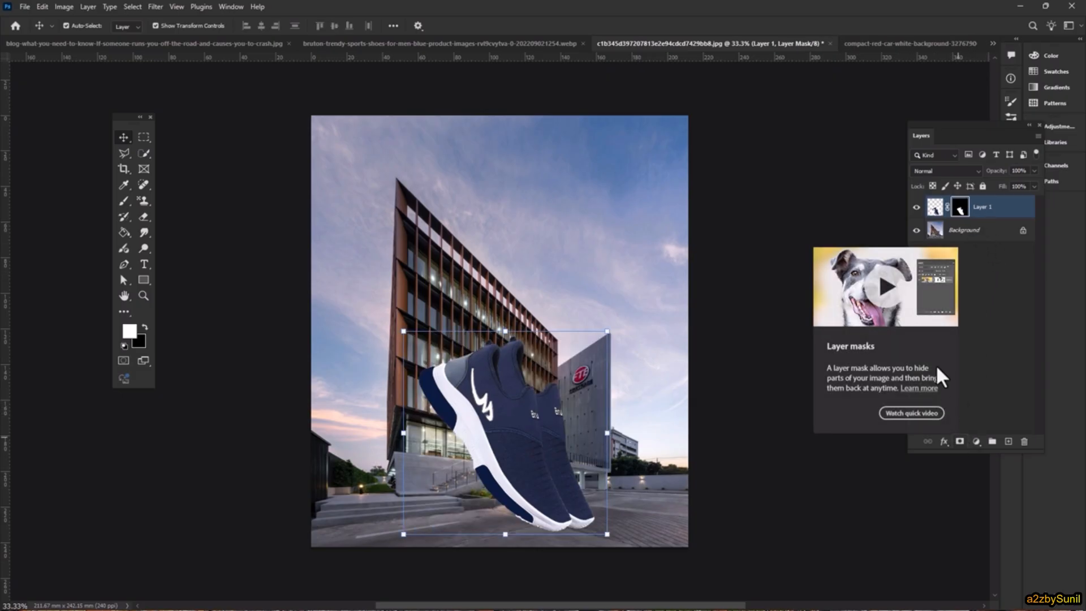
# Move the Layers panel next to the canvas and duplicate the masked shoe layer with Layer Via Copy.
pyautogui.moveTo(932, 134); pyautogui.dragTo(771, 123)
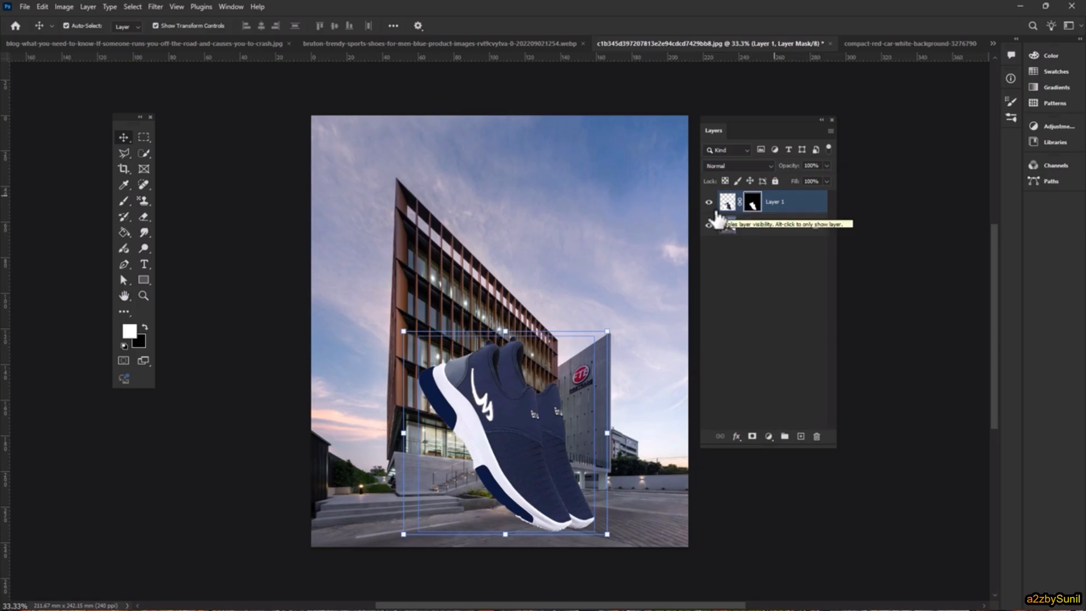
pyautogui.click(775, 289)
pyautogui.click(777, 210)
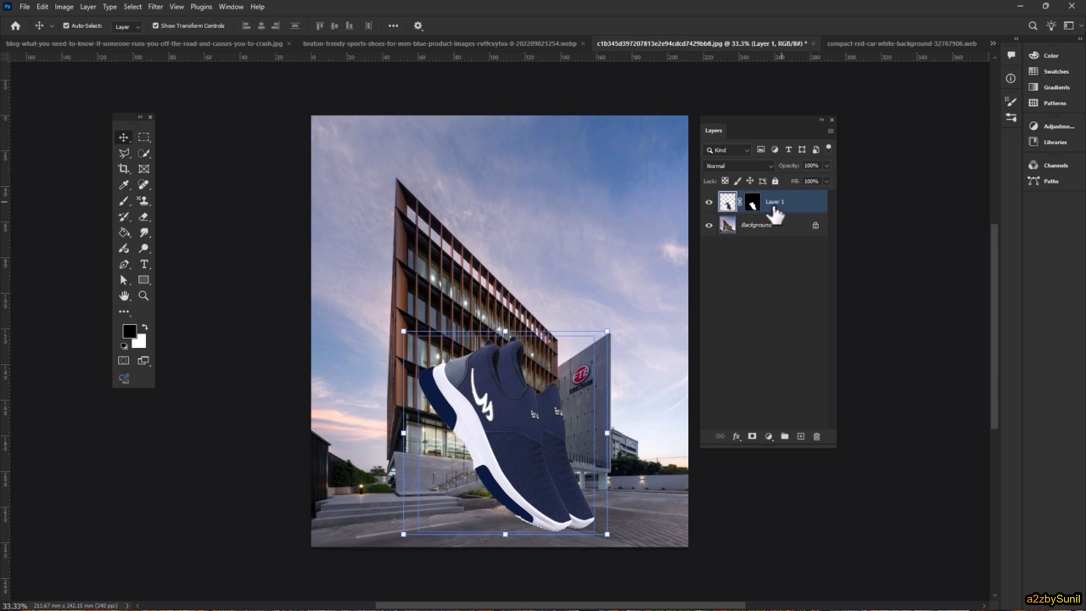
pyautogui.click(90, 7)
pyautogui.moveTo(94, 23)
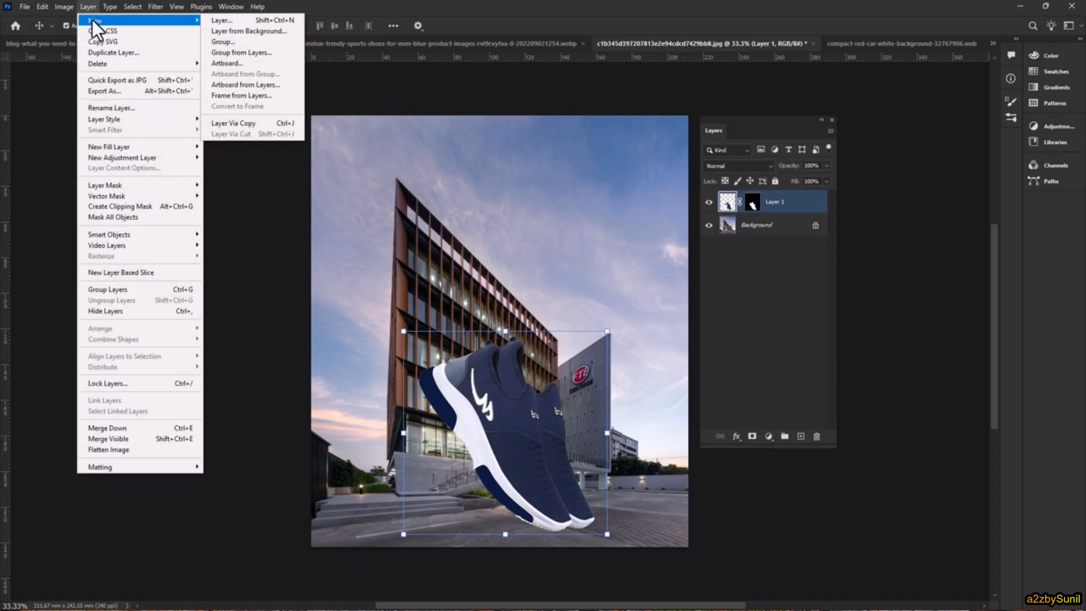
pyautogui.click(253, 121)
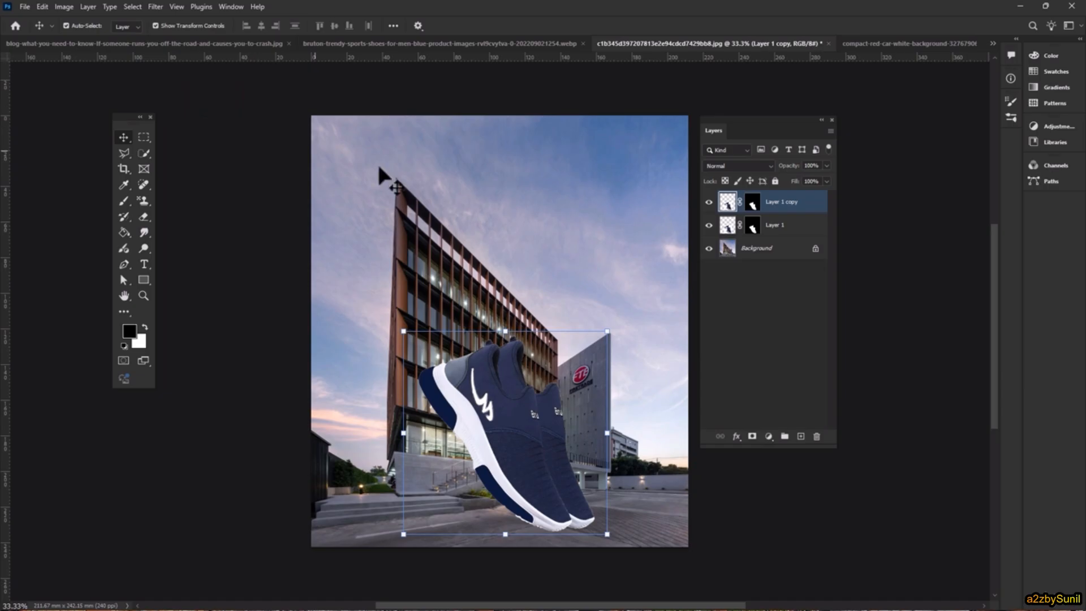
# Invert the layer mask of Layer 1 copy.
pyautogui.click(754, 205)
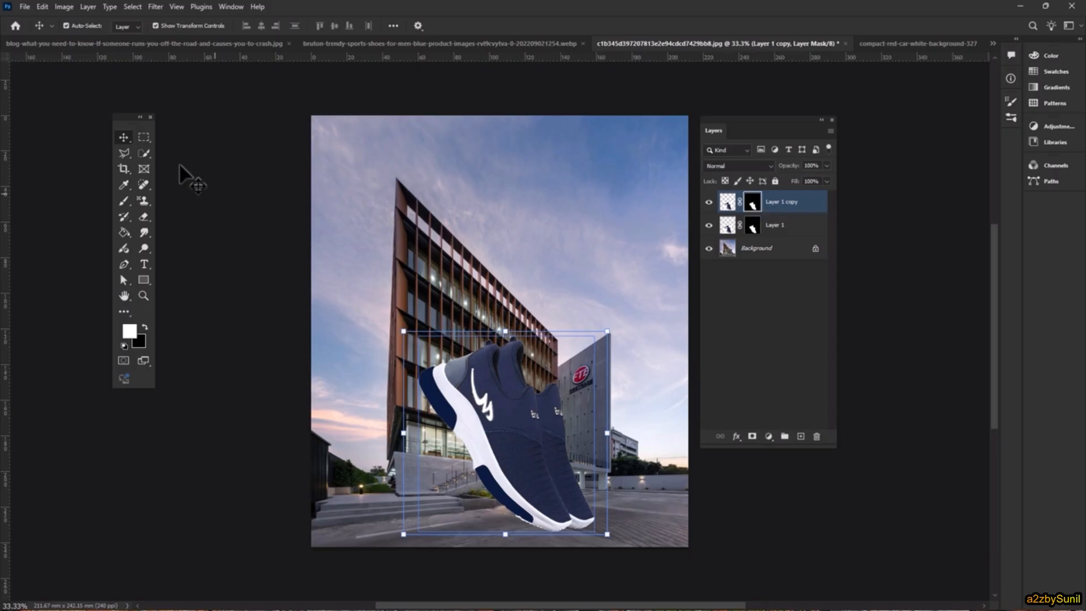
pyautogui.click(70, 7)
pyautogui.moveTo(73, 35)
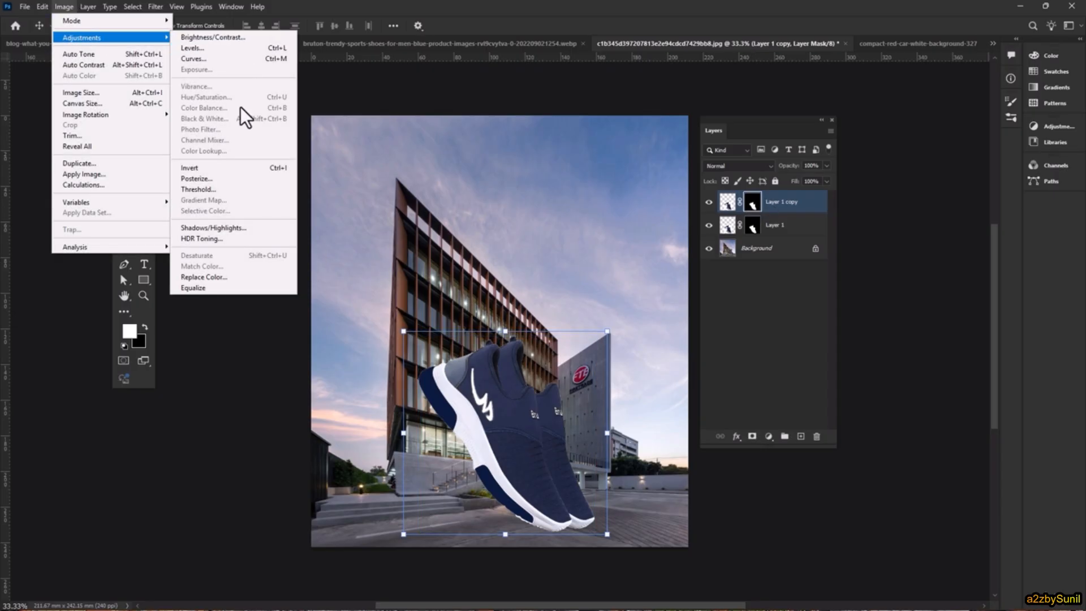
pyautogui.click(220, 171)
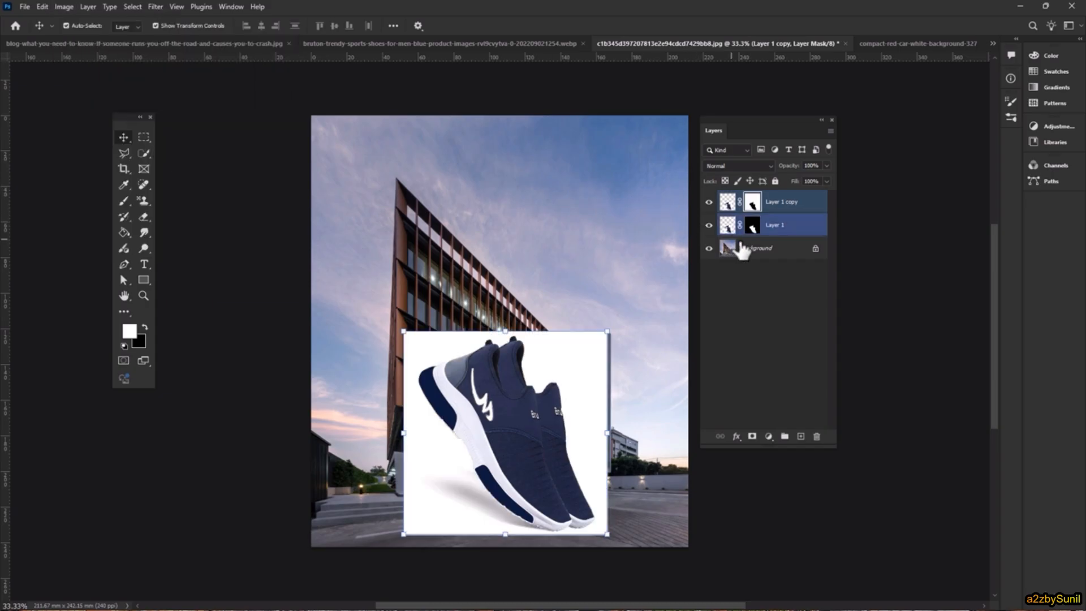
# Hide and show Layer 1 copy and Layer 1 in turn to compare what each mask reveals.
pyautogui.keyDown('ctrl'); pyautogui.click(780, 225); pyautogui.keyUp('ctrl')
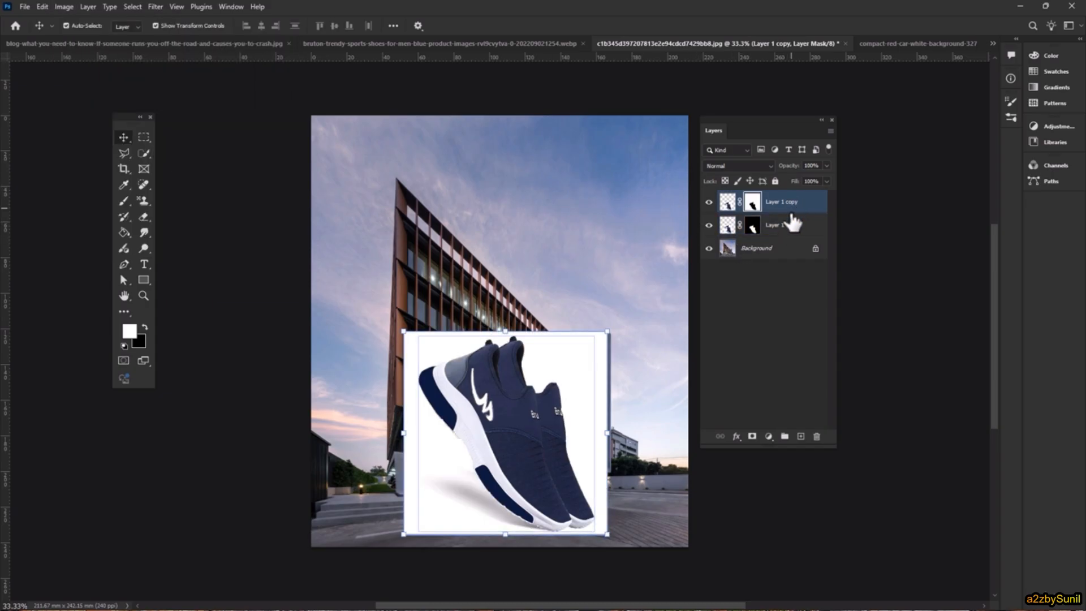
pyautogui.click(709, 202)
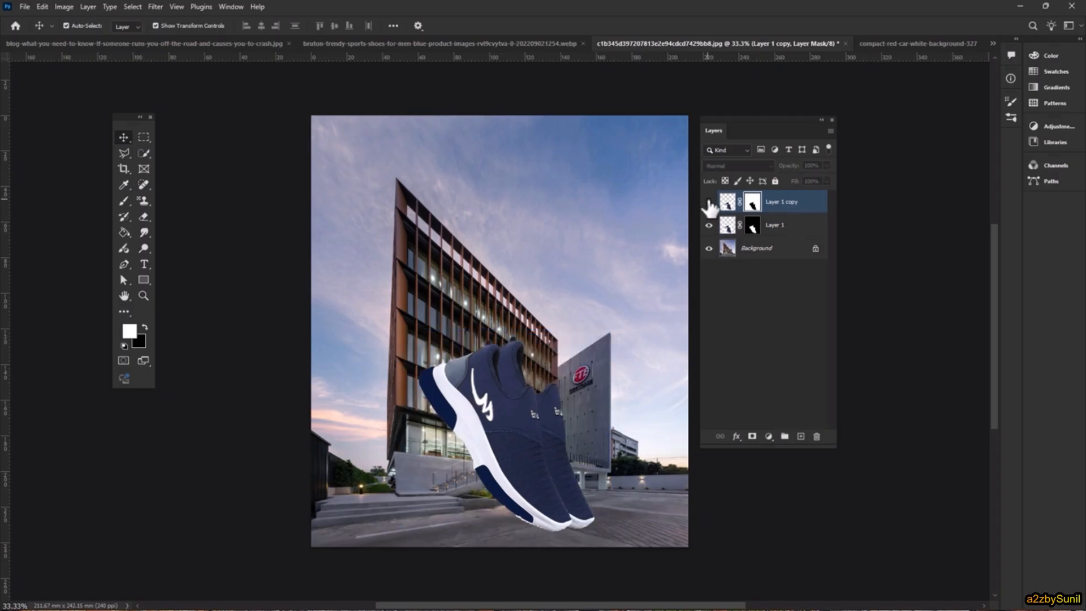
pyautogui.click(708, 203)
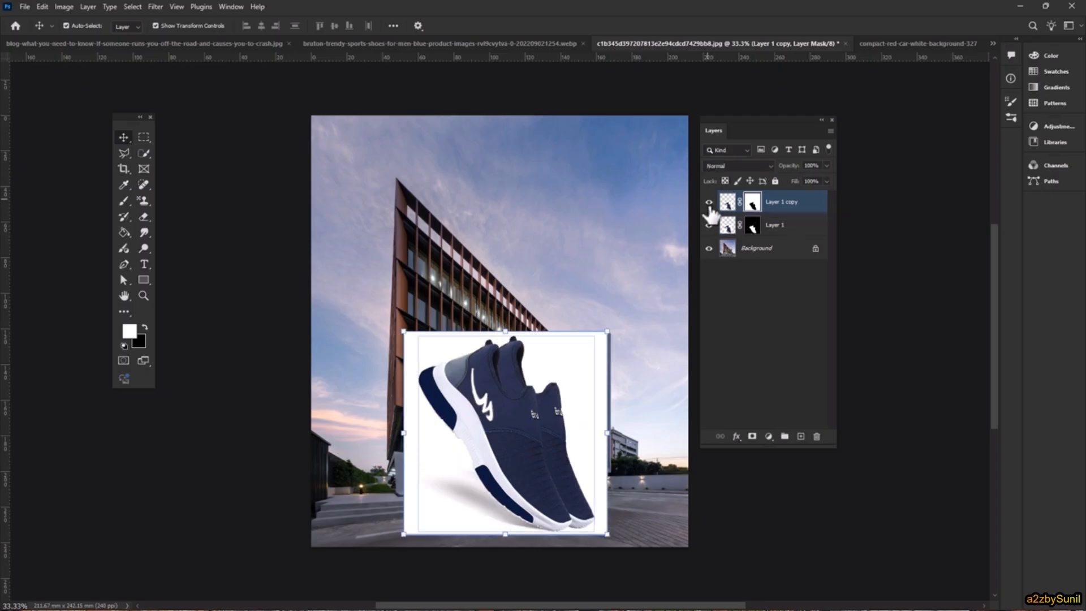
pyautogui.click(710, 226)
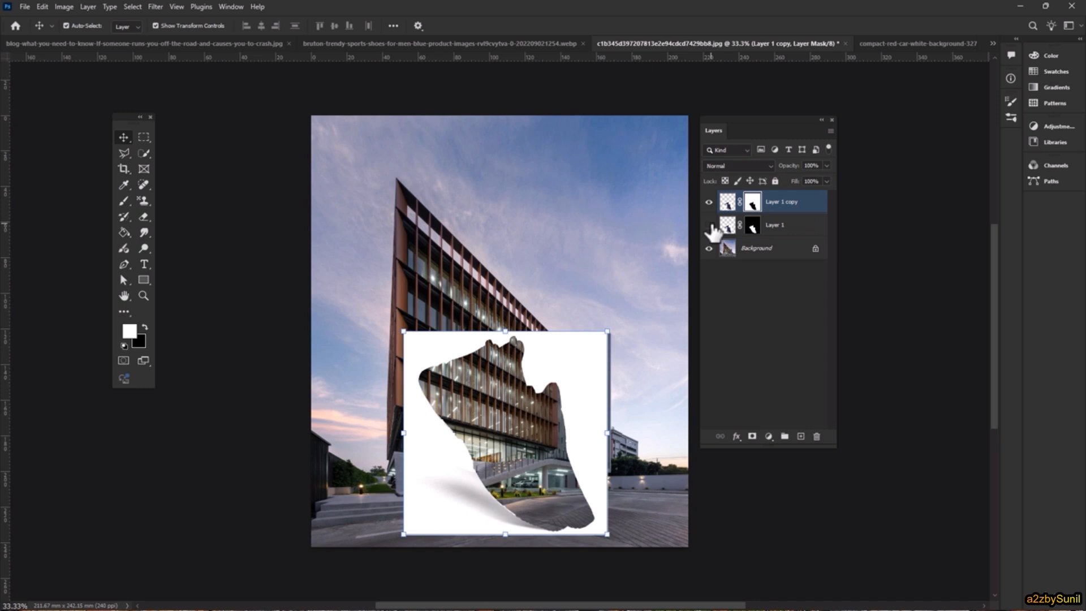
pyautogui.click(709, 226)
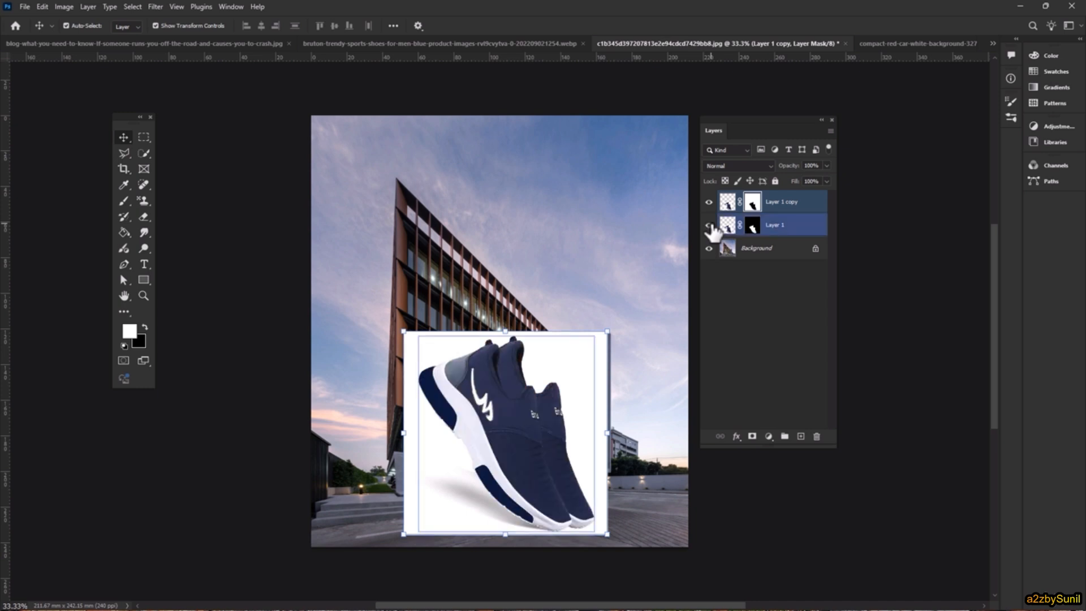
# Set the blend mode of Layer 1 copy to Multiply and deselect the layers.
pyautogui.click(764, 208)
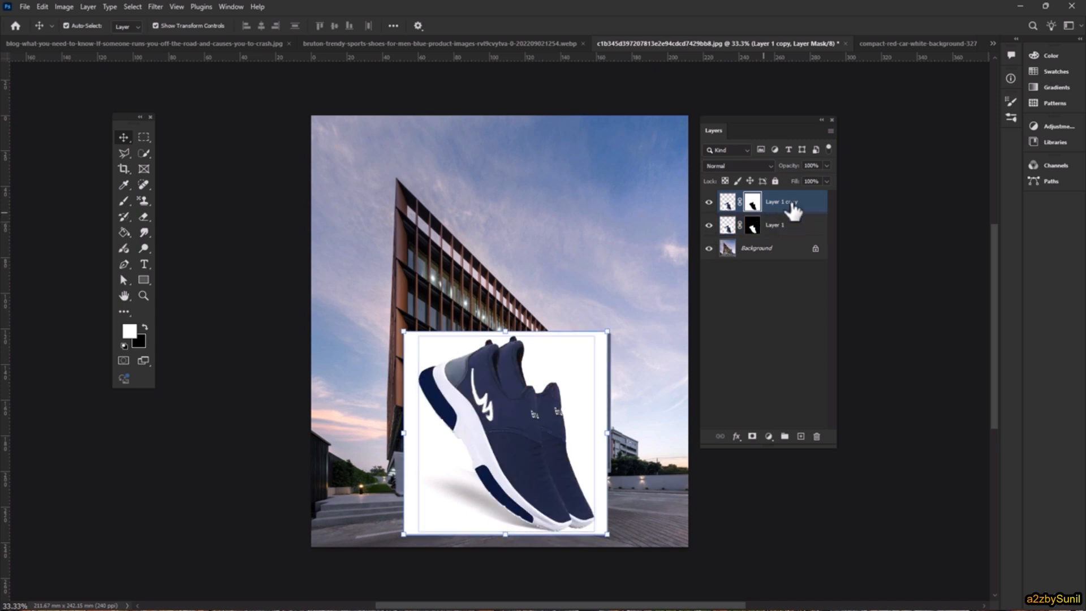
pyautogui.click(732, 166)
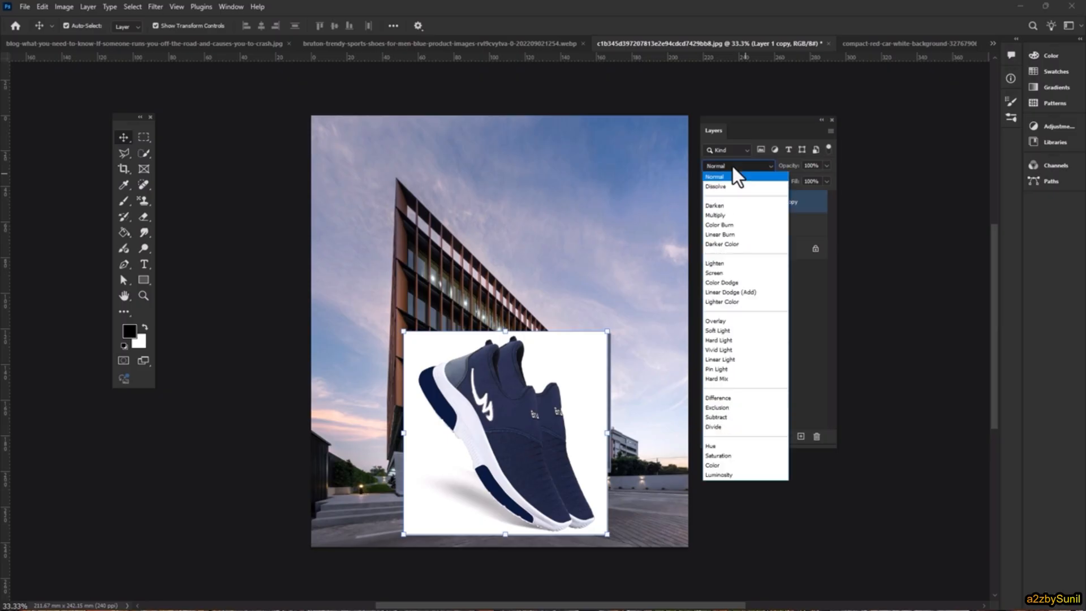
pyautogui.click(736, 213)
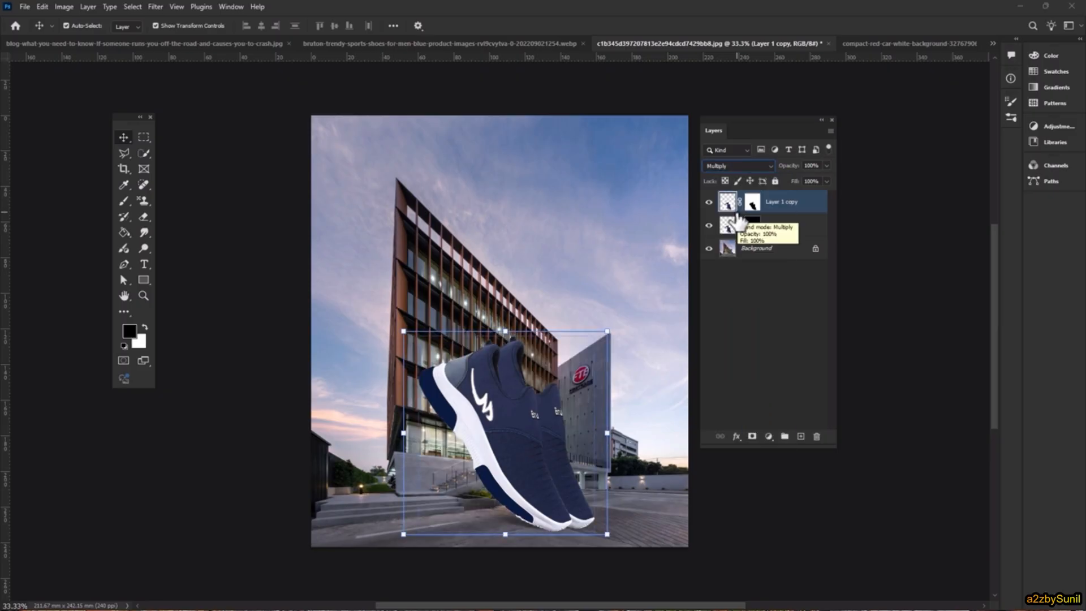
pyautogui.click(738, 327)
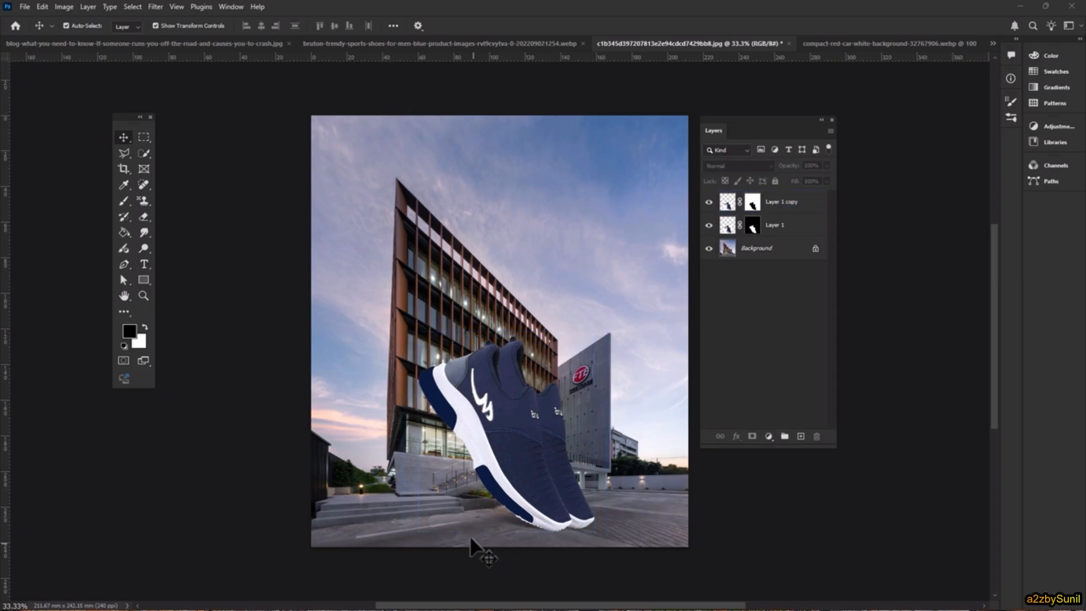
# Toggle the visibility of Layer 1 copy and Layer 1 to check the shoes with and without each layer.
pyautogui.click(709, 203)
pyautogui.click(709, 203)
pyautogui.click(709, 203)
pyautogui.click(708, 202)
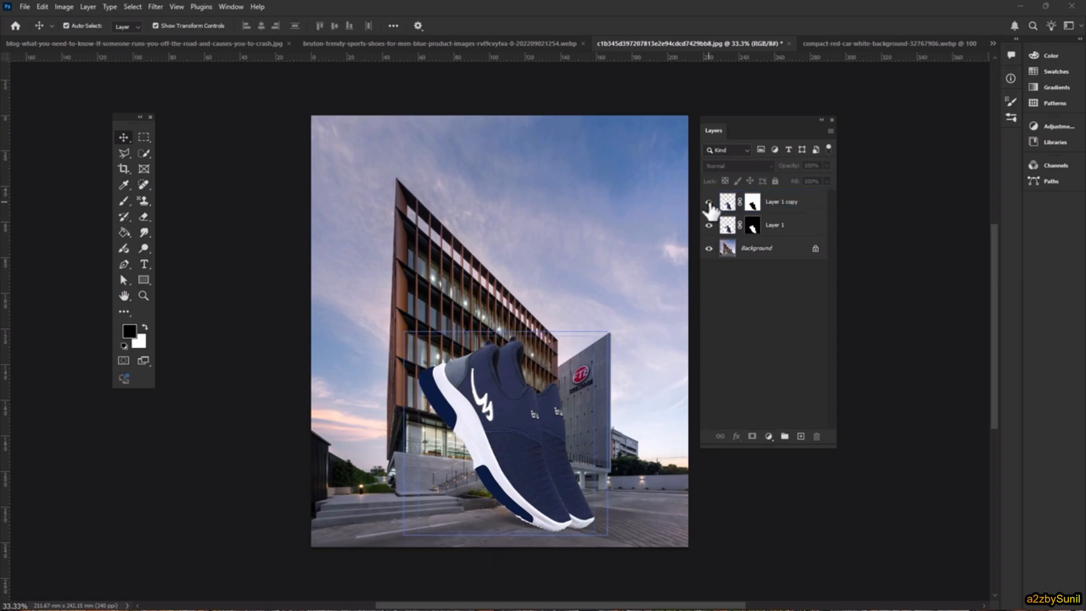
pyautogui.click(708, 225)
pyautogui.click(709, 225)
pyautogui.click(708, 225)
pyautogui.click(709, 225)
# Add a Levels adjustment layer directly above Layer 1 copy and move its properties next to the layer list.
pyautogui.click(767, 204)
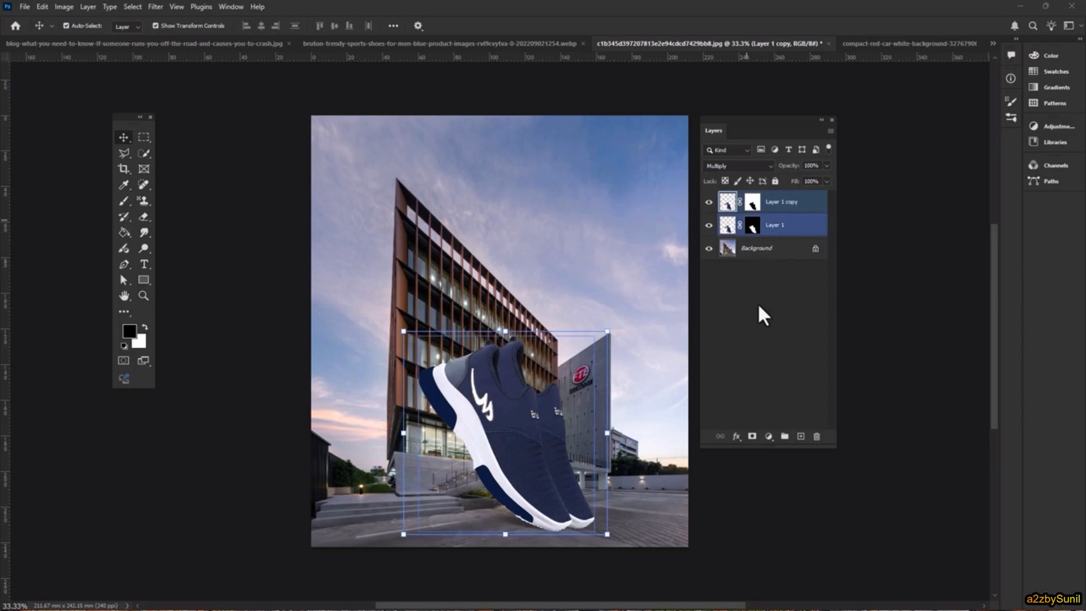
pyautogui.click(768, 436)
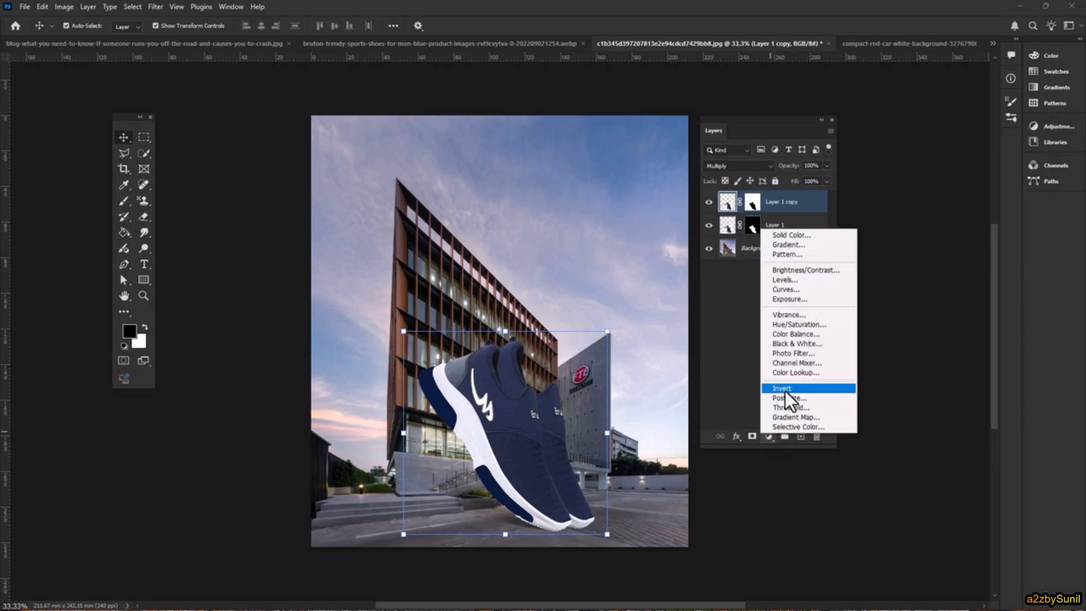
pyautogui.click(800, 280)
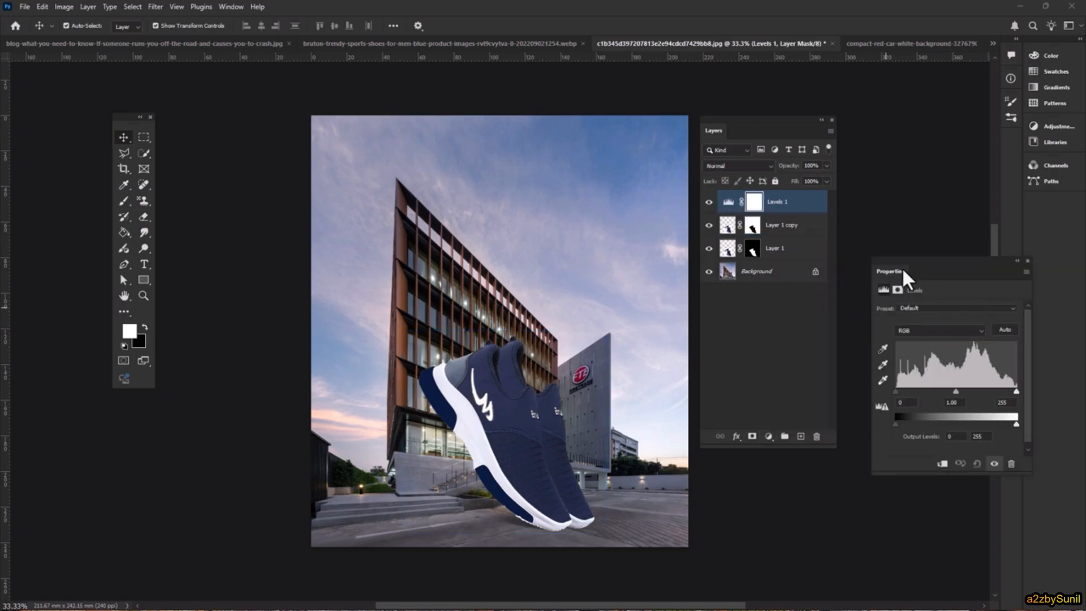
pyautogui.moveTo(903, 272); pyautogui.dragTo(843, 180)
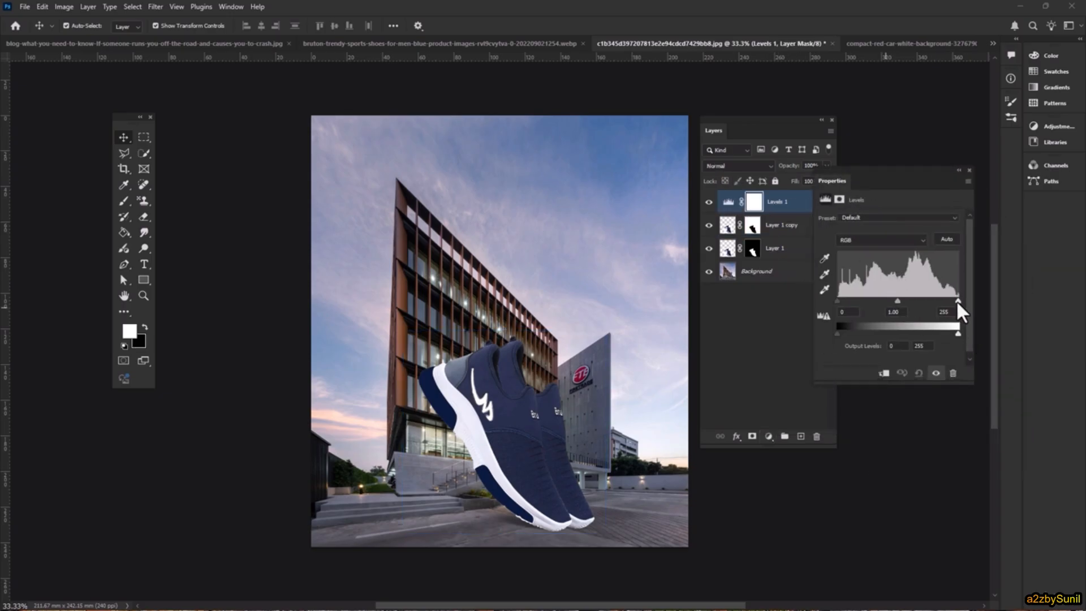
# Clip the Levels adjustment to Layer 1 copy so it affects only the shoe shadow.
pyautogui.moveTo(956, 300)
pyautogui.mouseDown()
pyautogui.moveTo(924, 298)
pyautogui.moveTo(965, 301)
pyautogui.mouseUp()
pyautogui.click(508, 396)
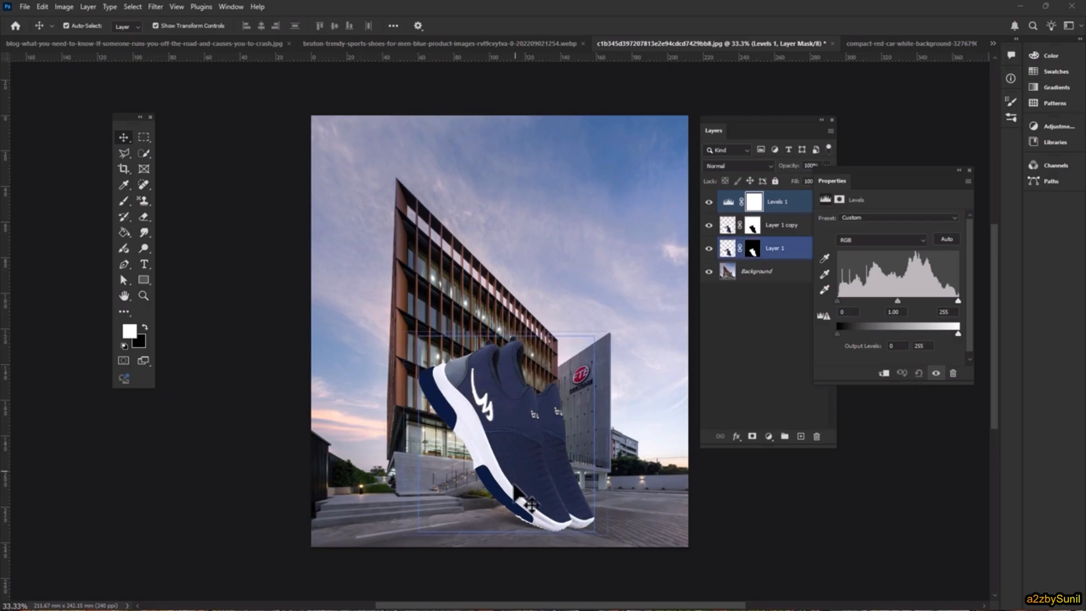
pyautogui.click(436, 509)
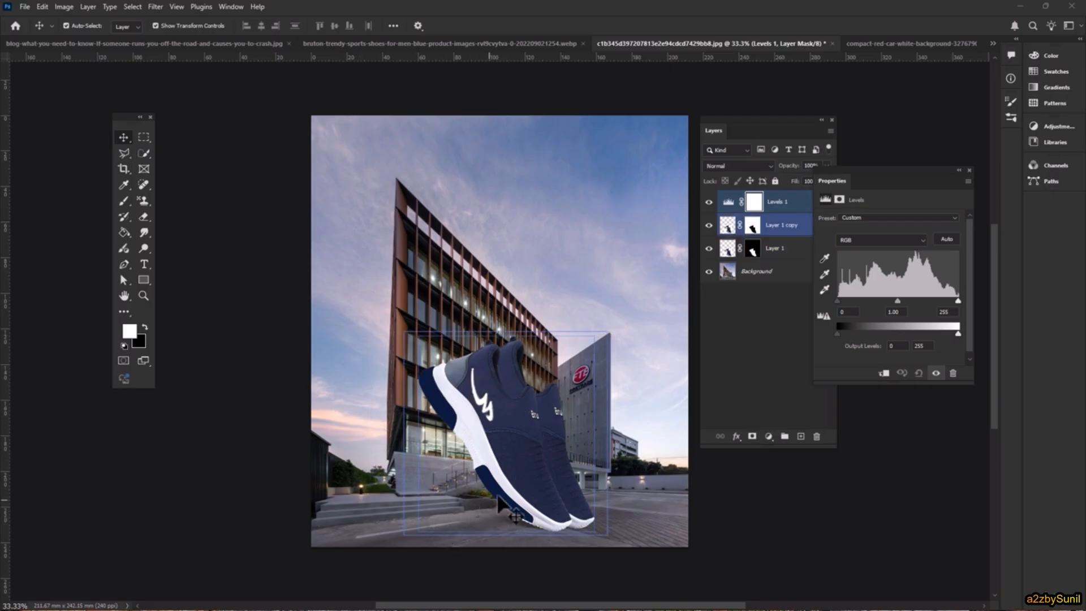
pyautogui.click(804, 338)
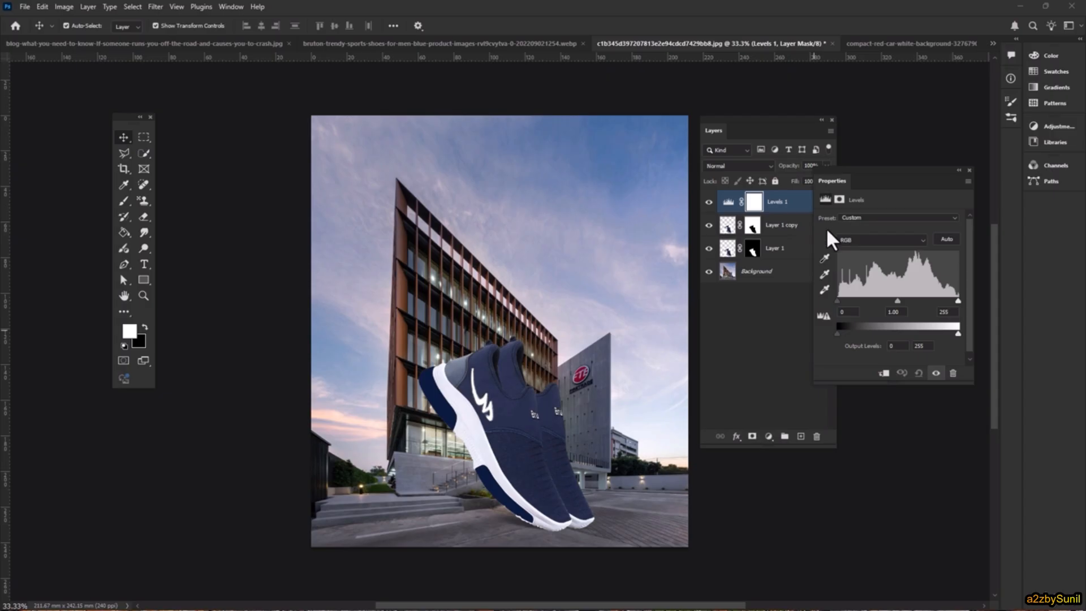
pyautogui.click(514, 376)
pyautogui.click(559, 301)
pyautogui.click(883, 373)
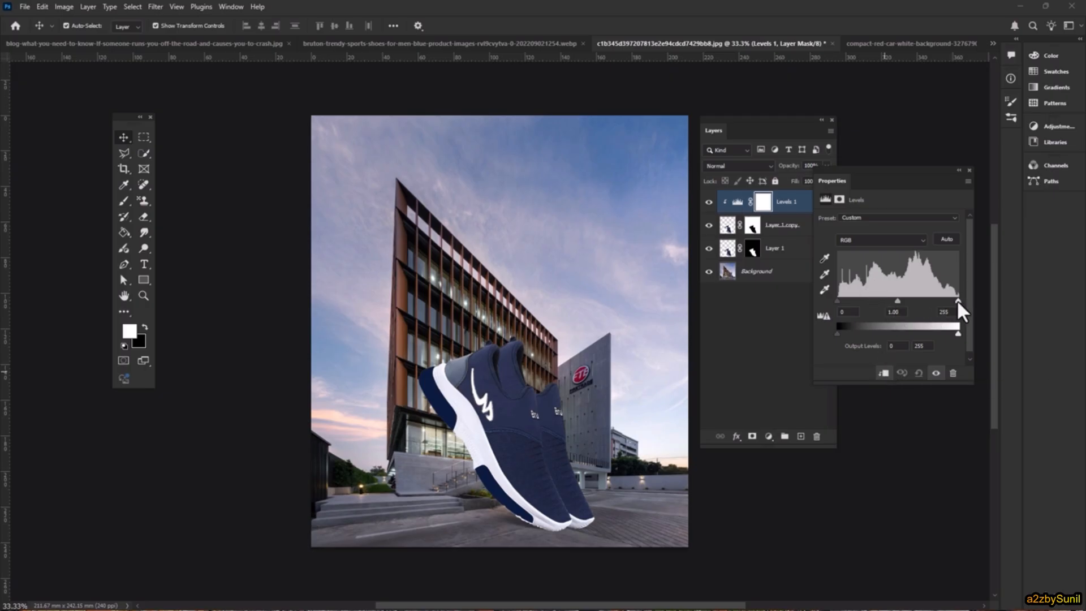
# Raise the black input level and lower the white input level of Levels 1 to blend the shadow.
pyautogui.moveTo(956, 300); pyautogui.dragTo(926, 303)
pyautogui.moveTo(837, 300); pyautogui.dragTo(856, 305)
pyautogui.moveTo(927, 301)
pyautogui.mouseDown()
pyautogui.moveTo(912, 300)
pyautogui.moveTo(925, 300)
pyautogui.mouseUp()
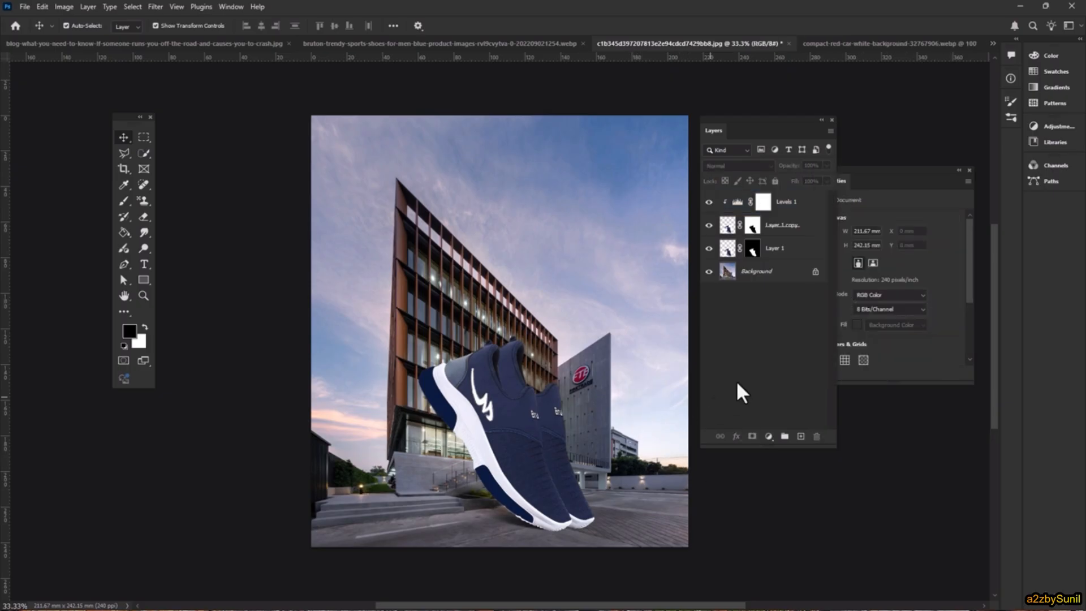
# Hide and show Layer 1, Layer 1 copy and Levels 1 in turn to compare their effect on the composite.
pyautogui.click(770, 277)
pyautogui.click(778, 248)
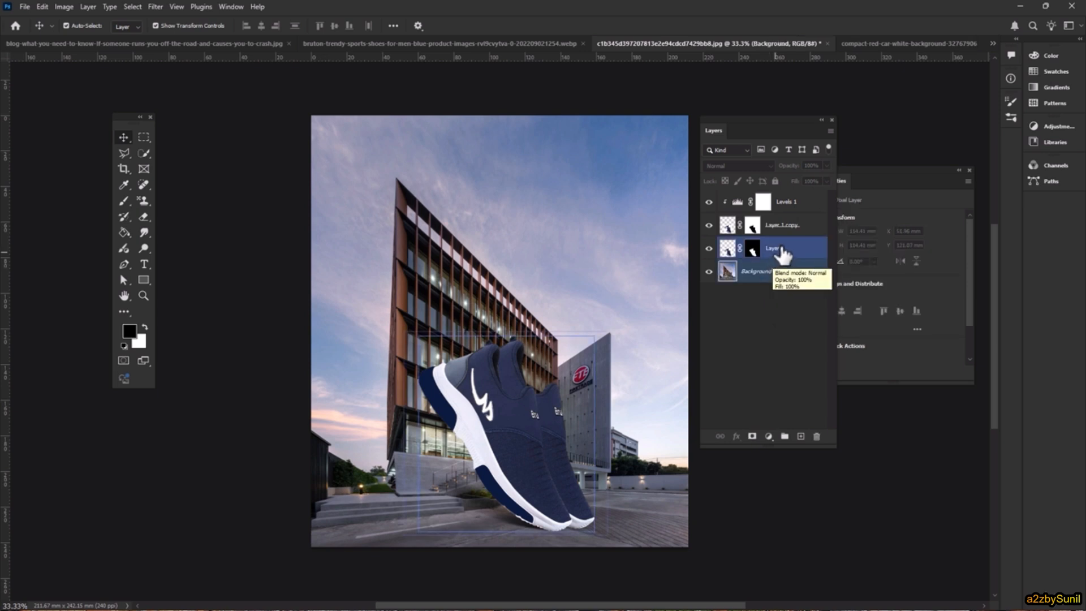
pyautogui.click(709, 248)
pyautogui.click(707, 249)
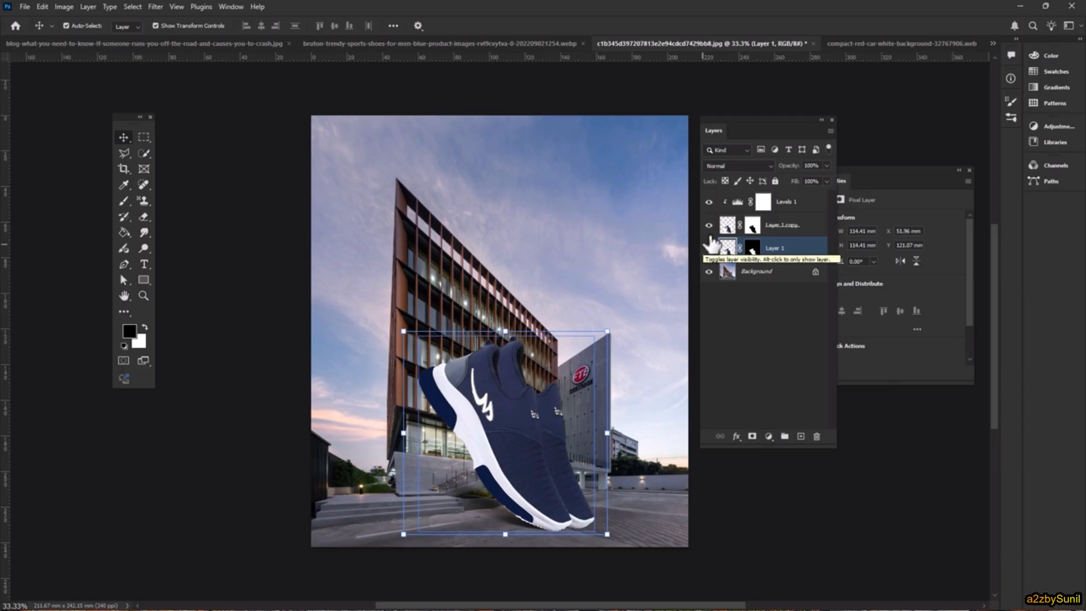
pyautogui.click(706, 226)
pyautogui.click(707, 226)
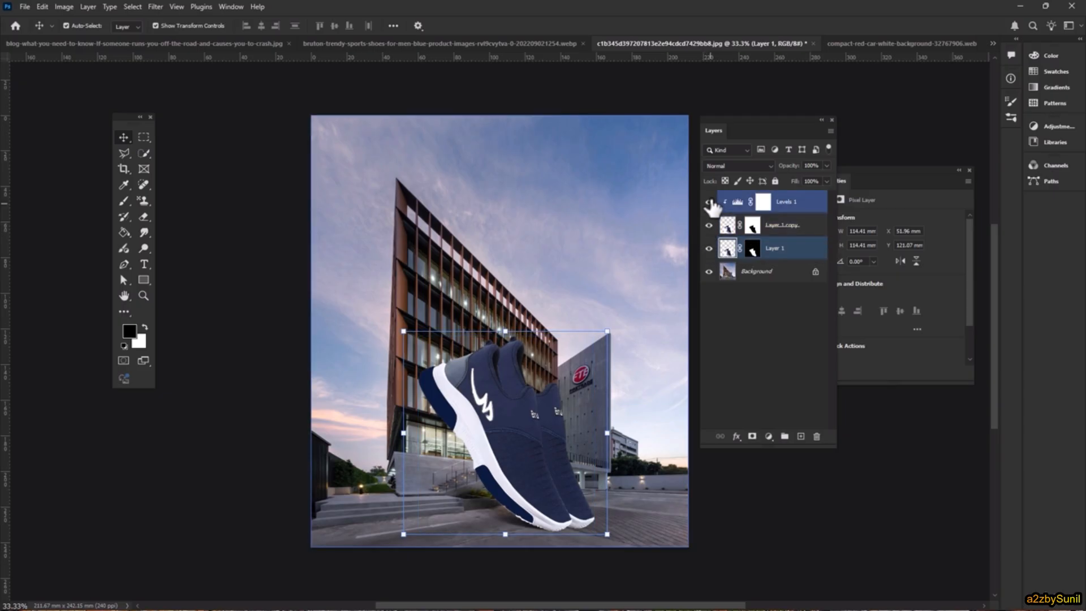
pyautogui.click(709, 202)
pyautogui.click(708, 202)
pyautogui.click(709, 202)
pyautogui.click(708, 203)
pyautogui.click(708, 203)
pyautogui.click(709, 203)
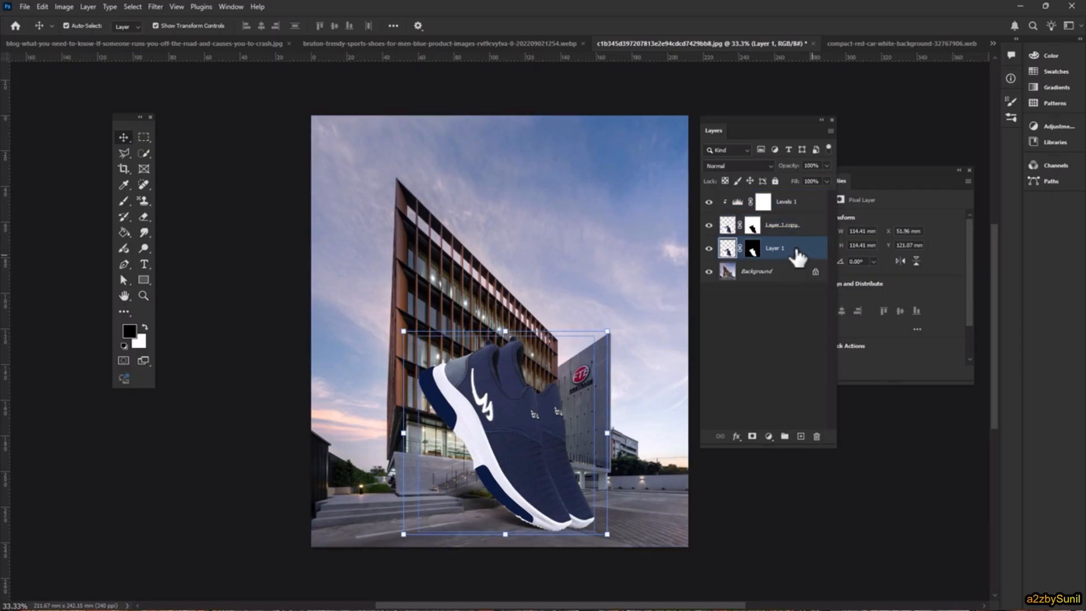
# Delete Levels 1, Layer 1 copy and Layer 1 from the building photo and close the blue shoe image.
pyautogui.keyDown('shift'); pyautogui.click(798, 198); pyautogui.keyUp('shift')
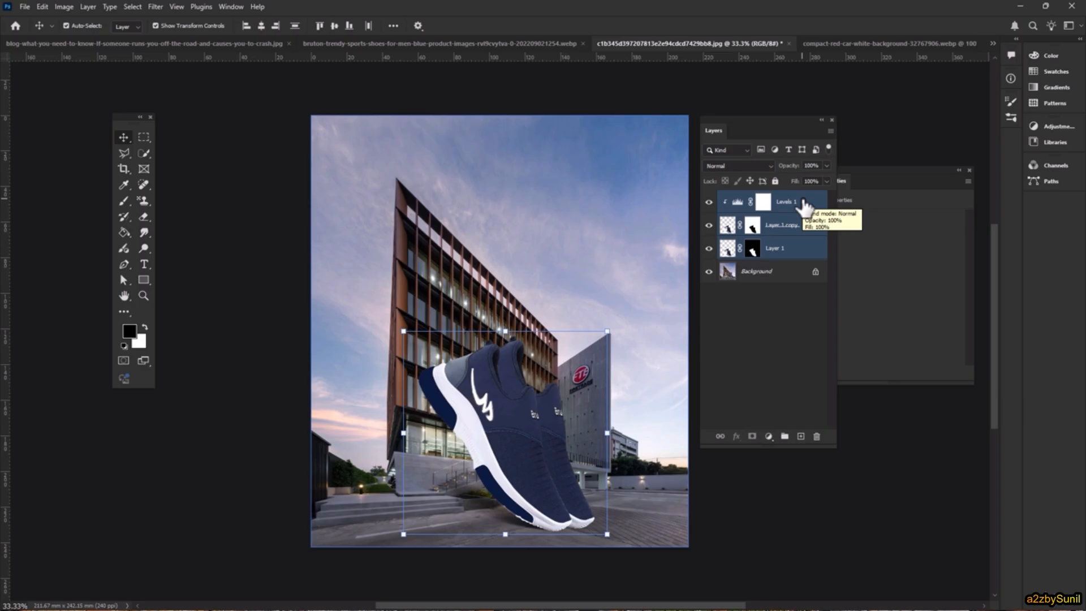
pyautogui.press('Delete')
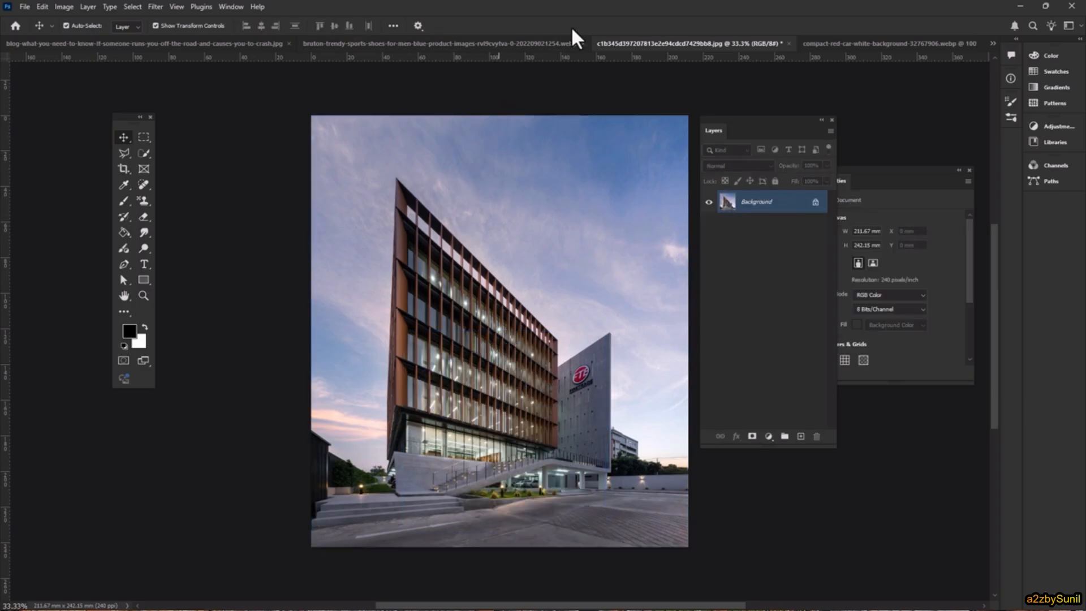
pyautogui.click(377, 47)
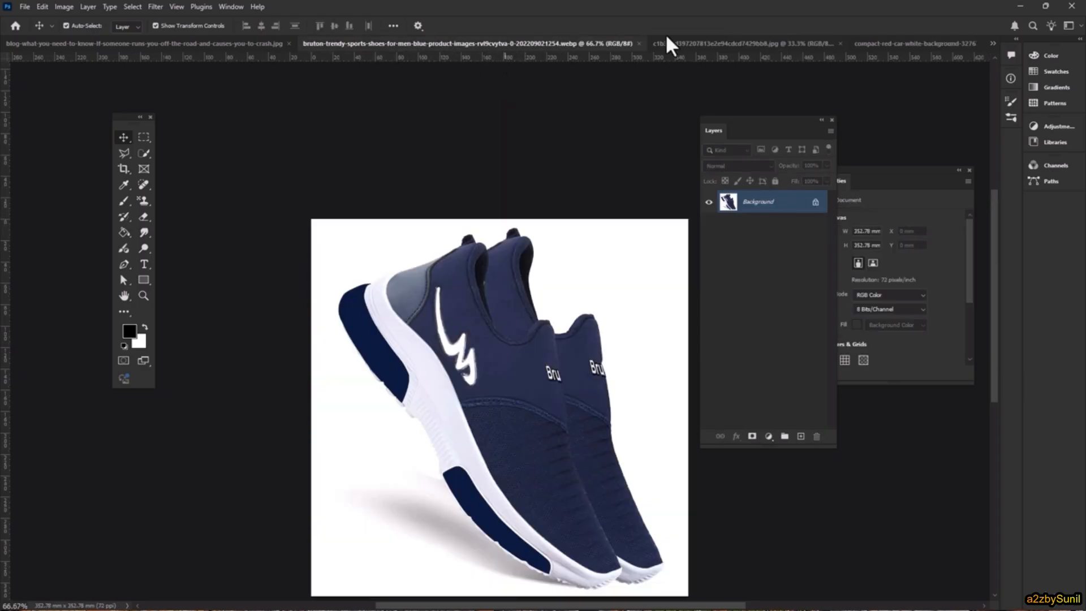
pyautogui.click(638, 43)
# Copy the red car image into the building photo as a new layer at about X 73 mm, Y 191 mm.
pyautogui.click(266, 44)
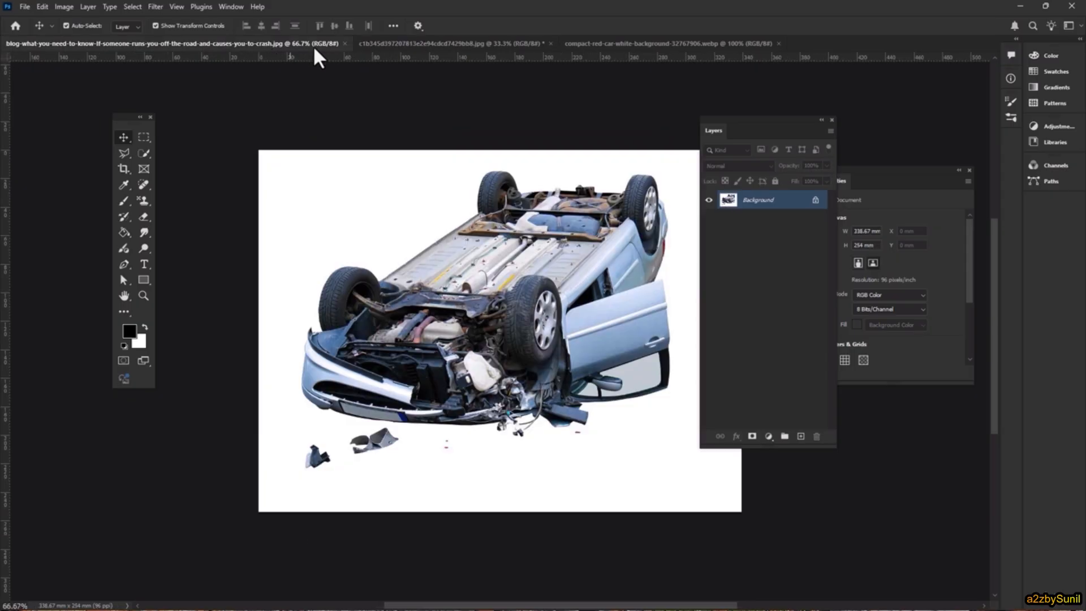
pyautogui.click(682, 43)
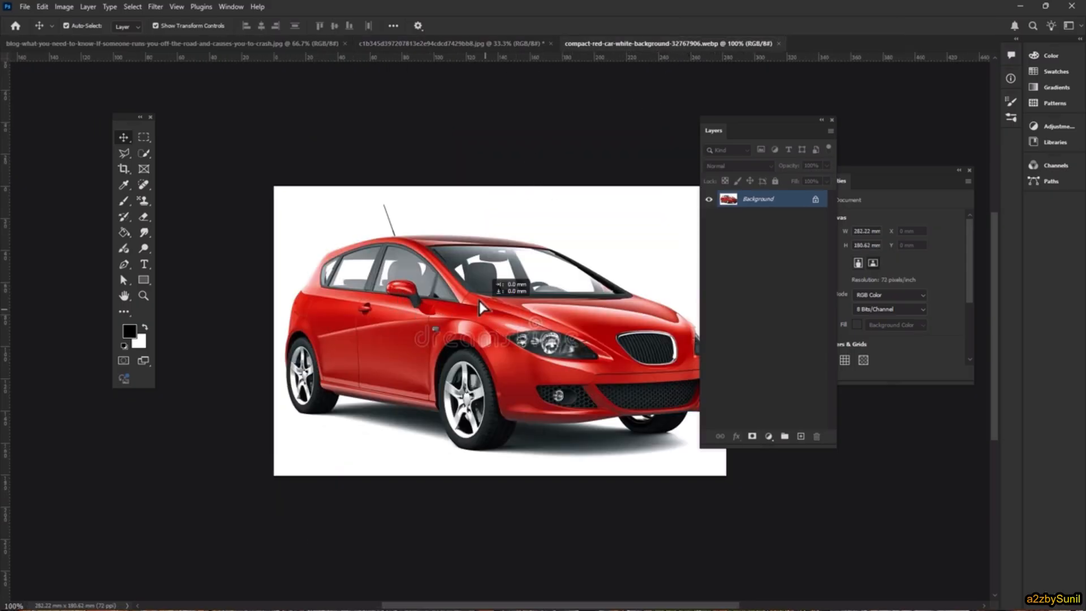
pyautogui.click(402, 42)
pyautogui.moveTo(430, 232); pyautogui.dragTo(533, 496)
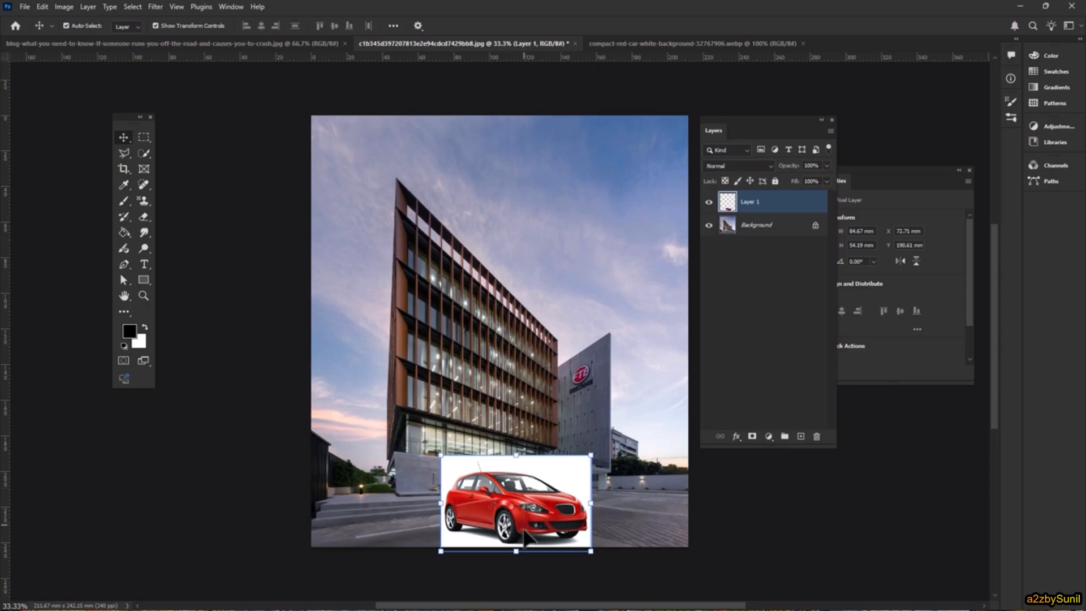
# Select the red car with Select Subject and turn the selection into a layer mask on Layer 1.
pyautogui.scroll(5, 526, 528)
pyautogui.moveTo(534, 486); pyautogui.dragTo(508, 382)
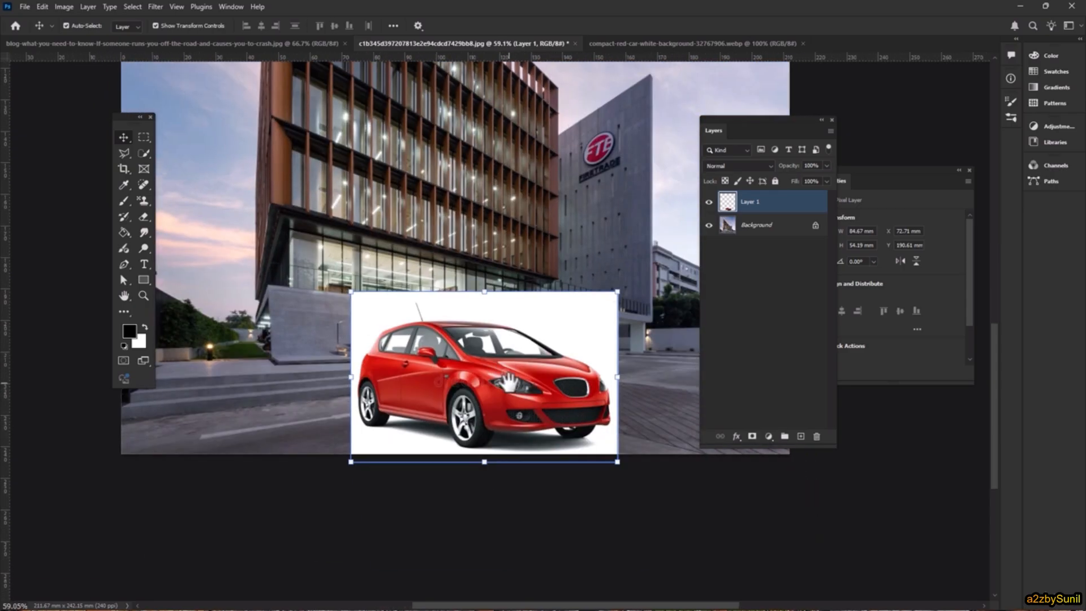
pyautogui.click(133, 7)
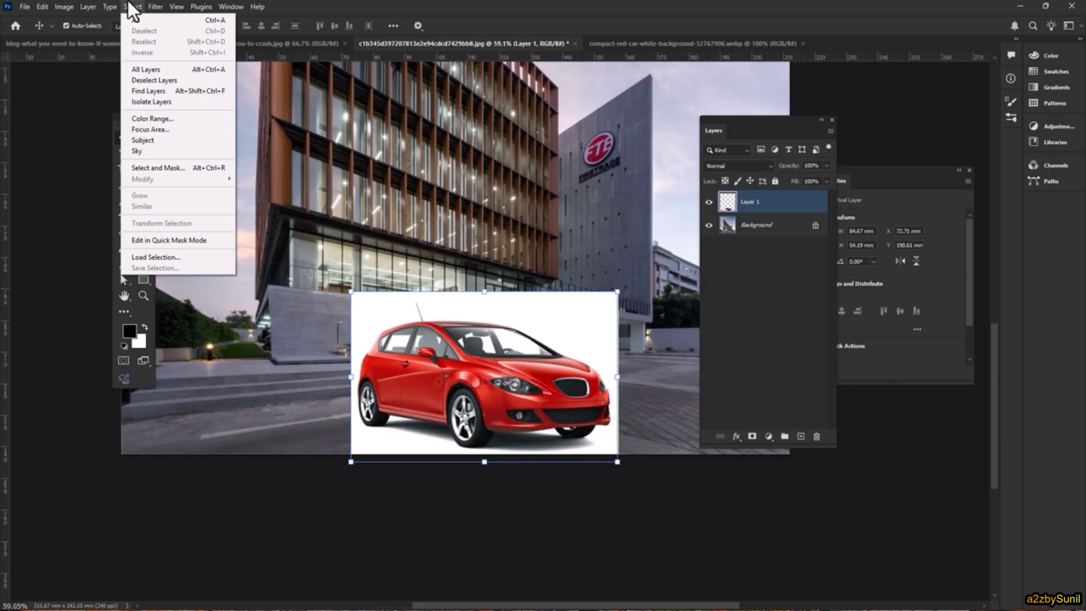
pyautogui.click(157, 140)
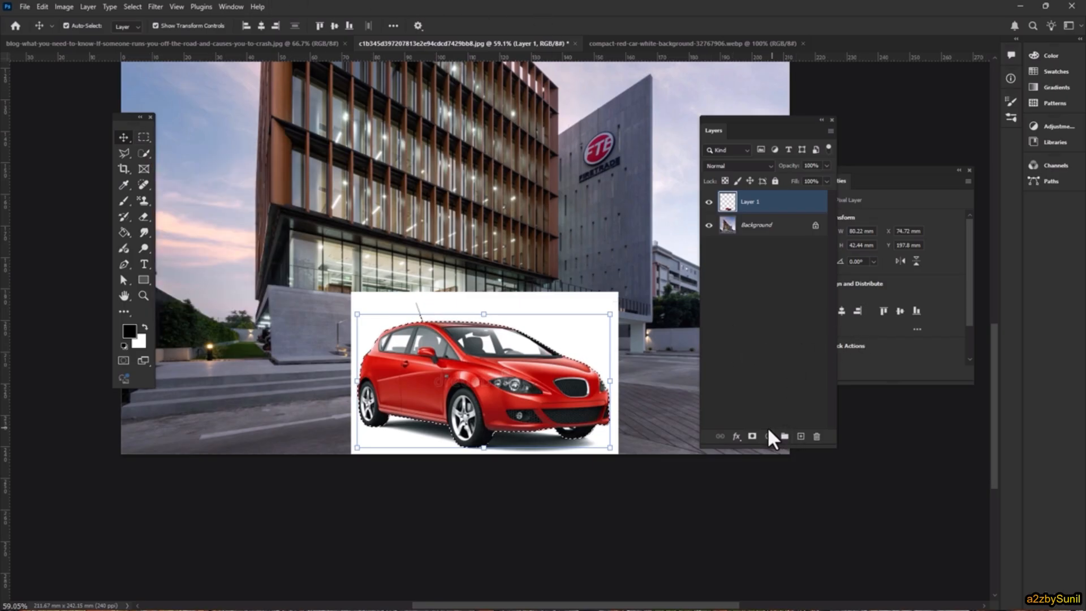
pyautogui.click(752, 436)
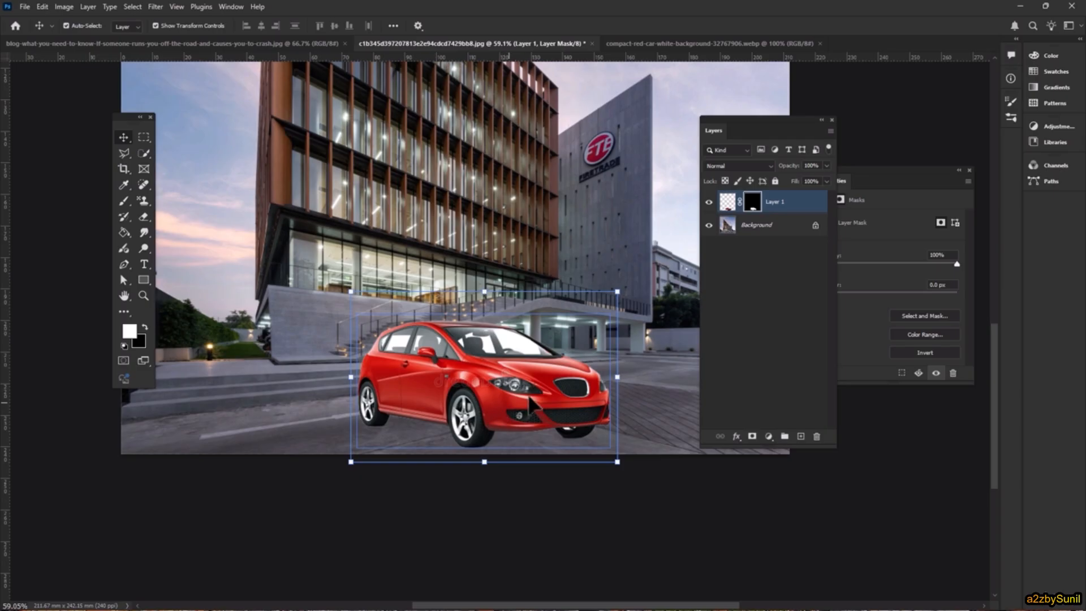
# Duplicate the masked car layer with Layer Via Copy.
pyautogui.click(761, 252)
pyautogui.click(505, 330)
pyautogui.click(738, 249)
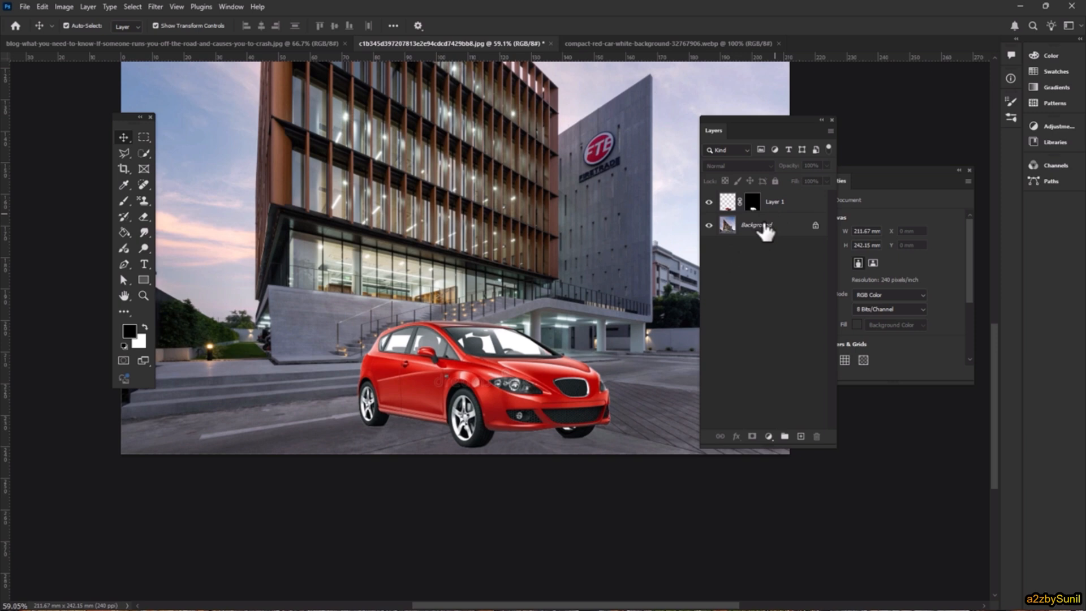
pyautogui.click(519, 380)
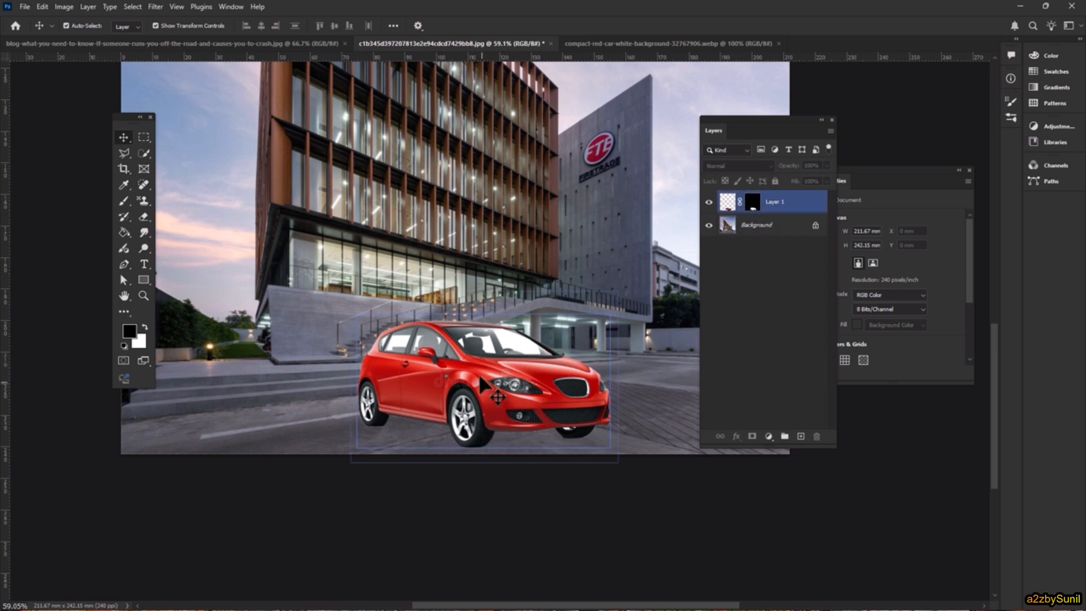
pyautogui.click(784, 208)
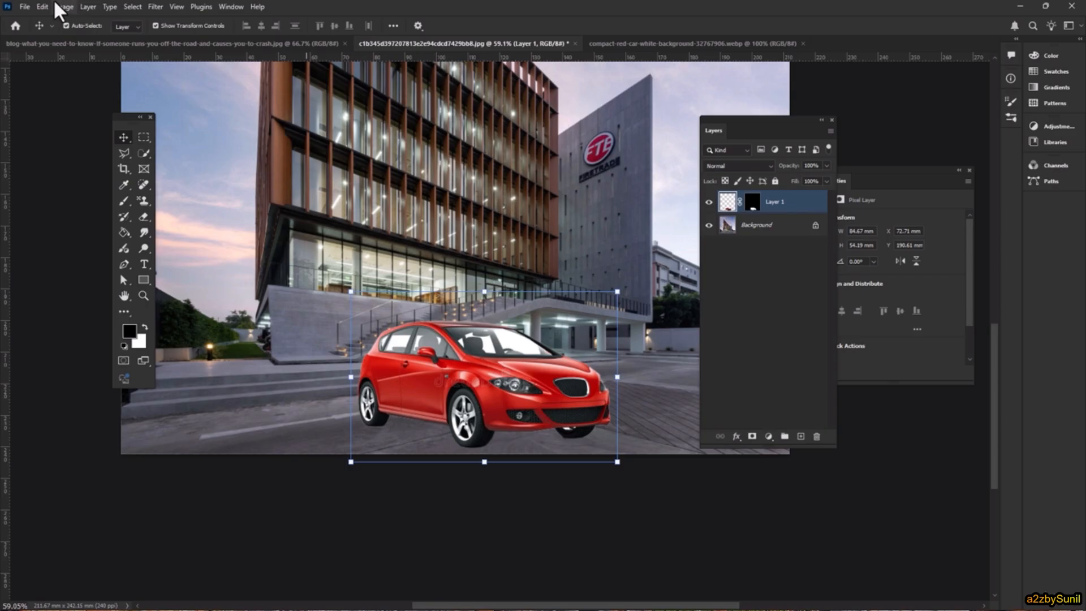
pyautogui.click(89, 6)
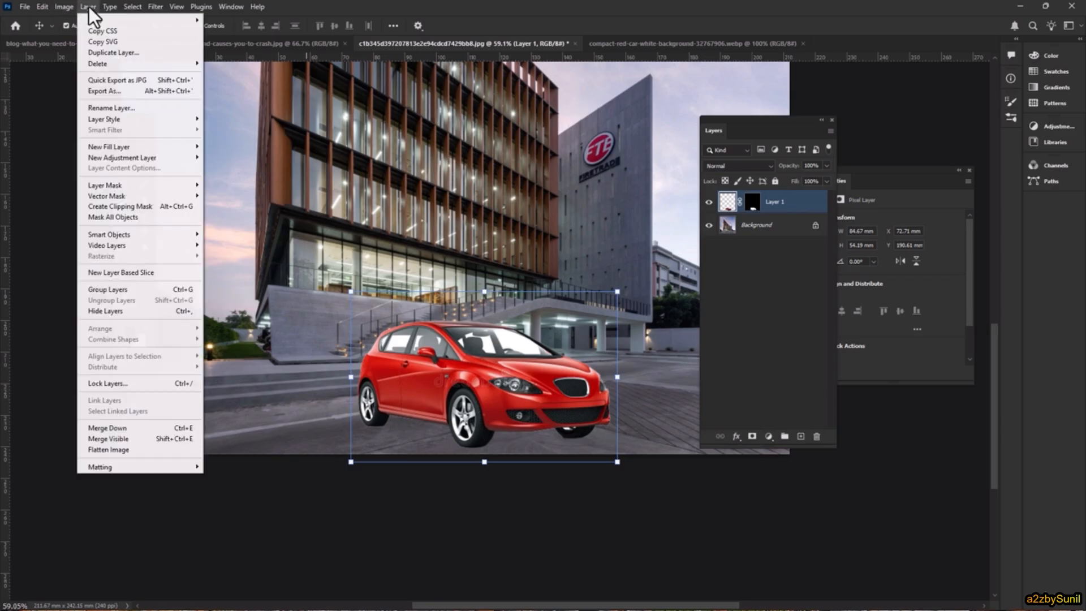
pyautogui.press('Escape')
pyautogui.click(88, 7)
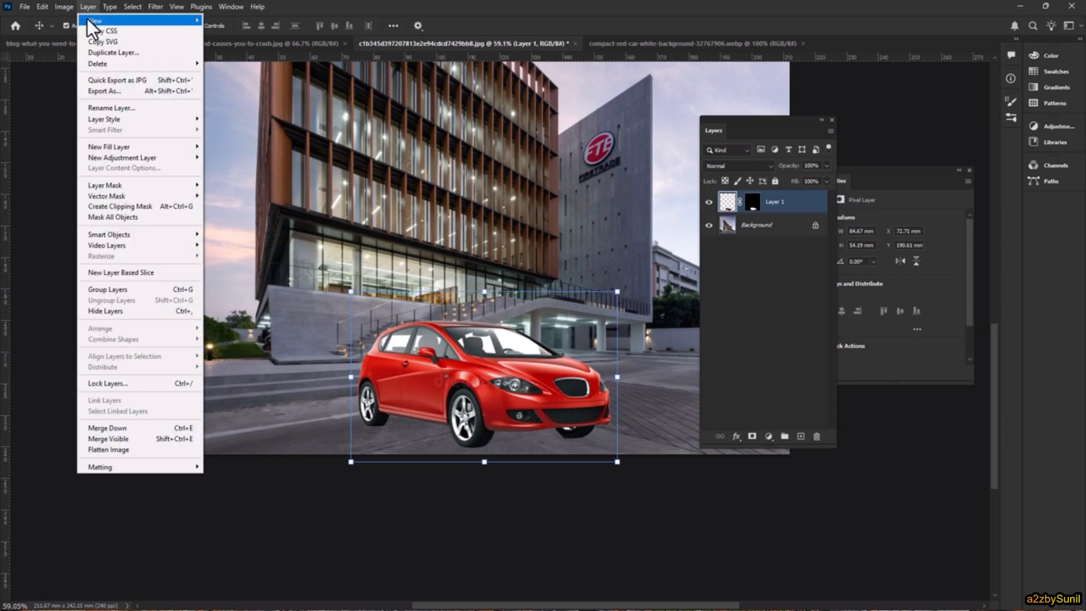
pyautogui.moveTo(170, 21)
pyautogui.click(265, 122)
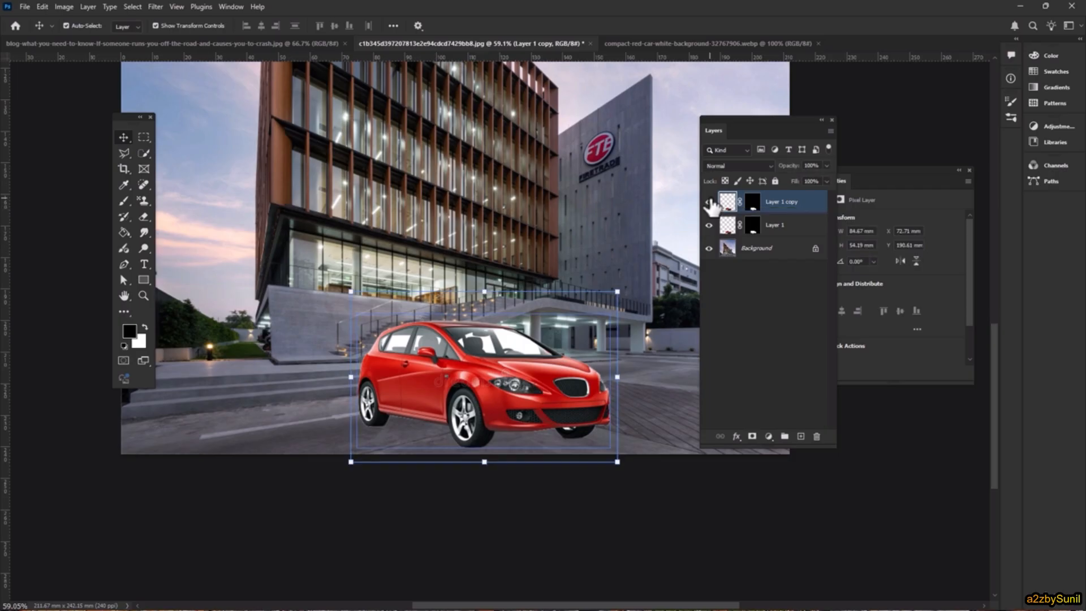
# Try to invert the mask of Layer 1 copy using an Invert adjustment layer, and select that adjustment layer.
pyautogui.click(752, 205)
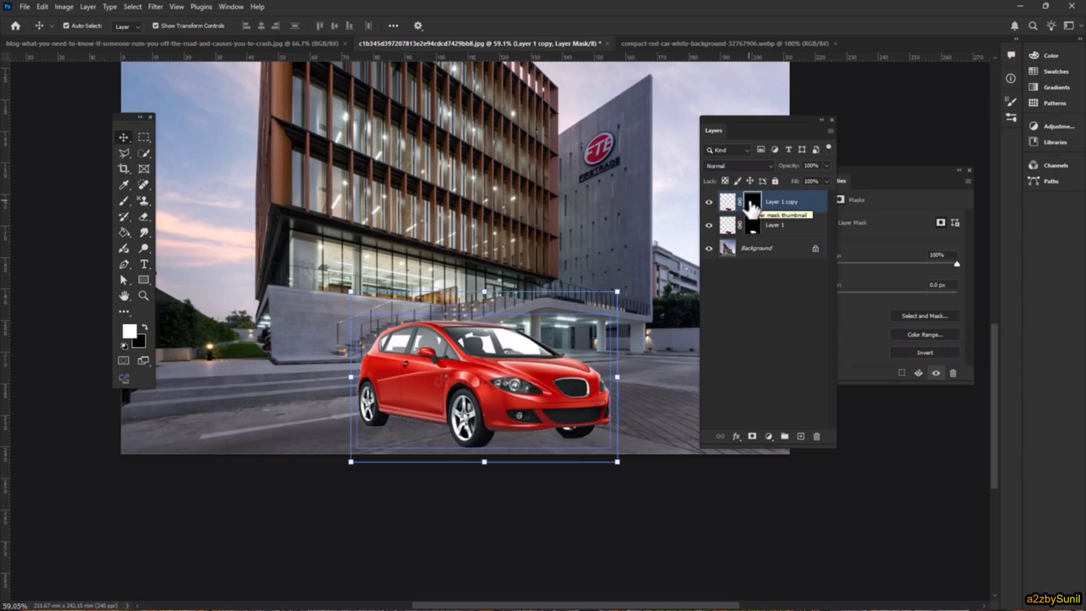
pyautogui.click(768, 436)
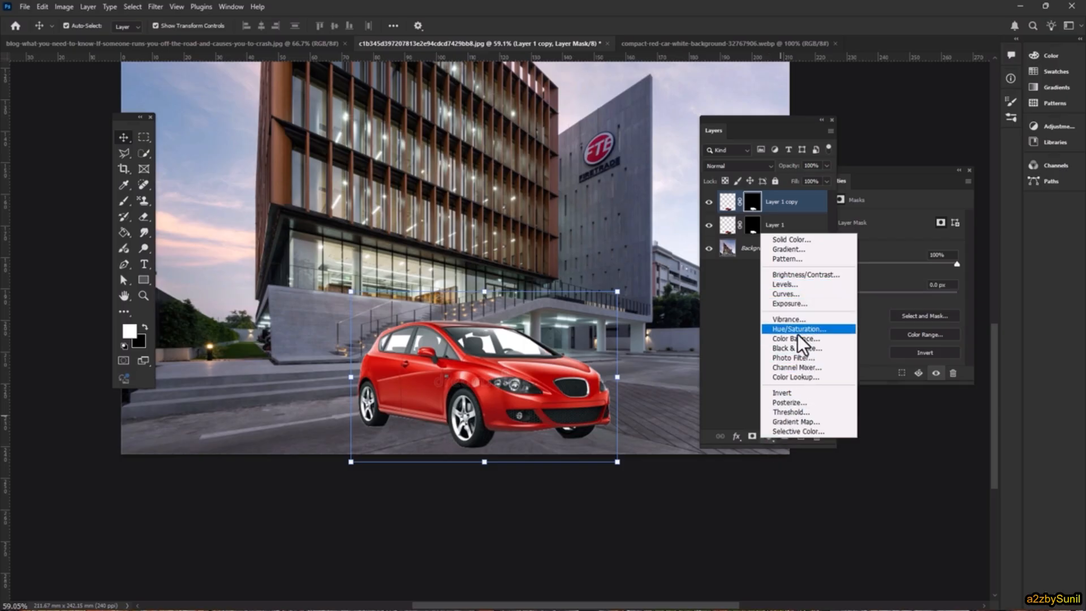
pyautogui.click(792, 391)
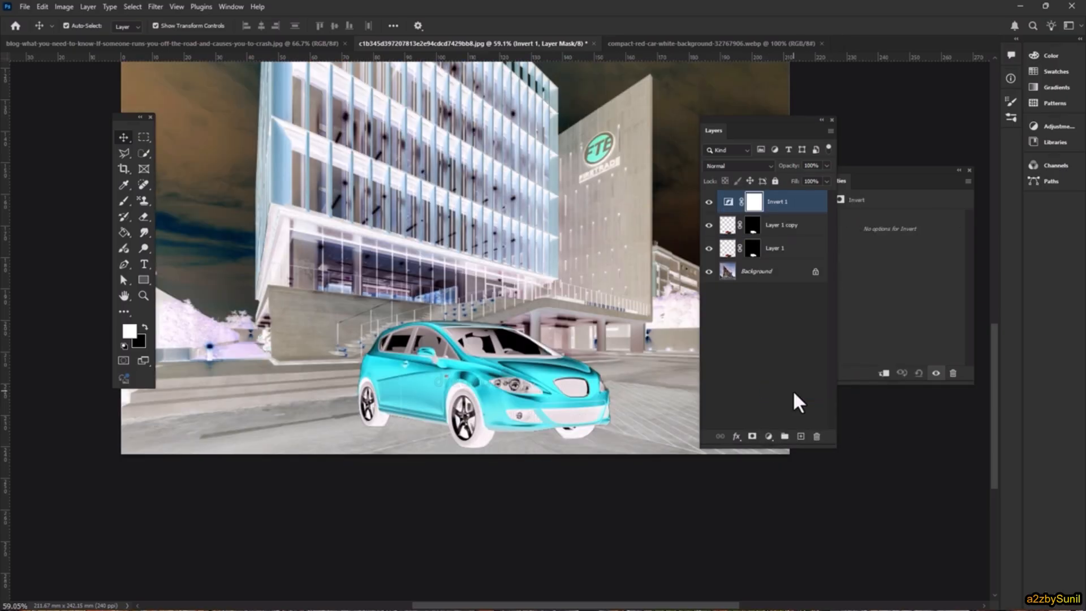
pyautogui.click(781, 226)
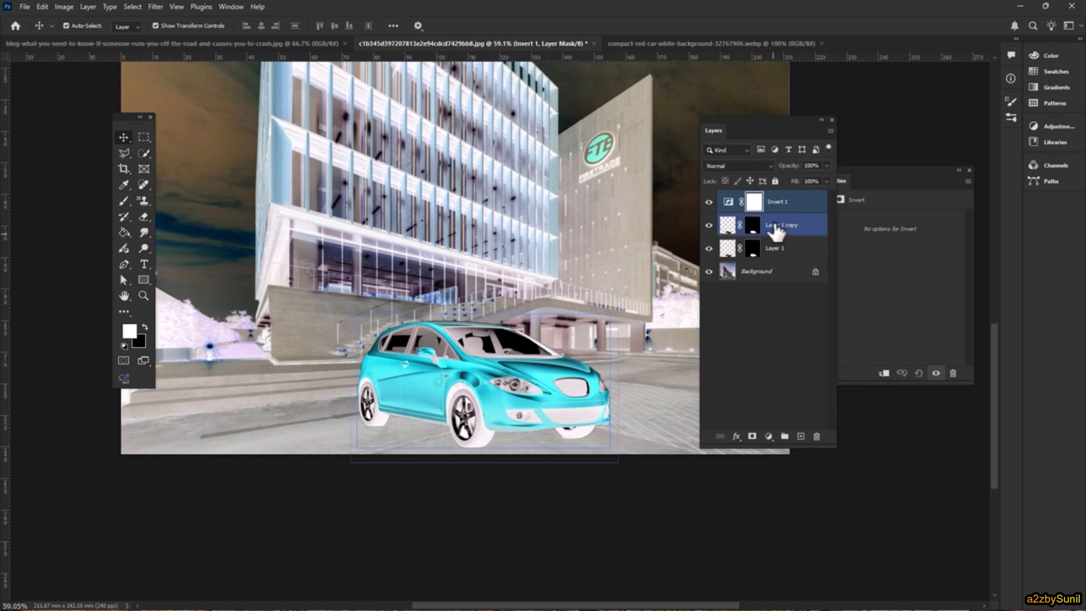
pyautogui.click(754, 202)
pyautogui.click(728, 203)
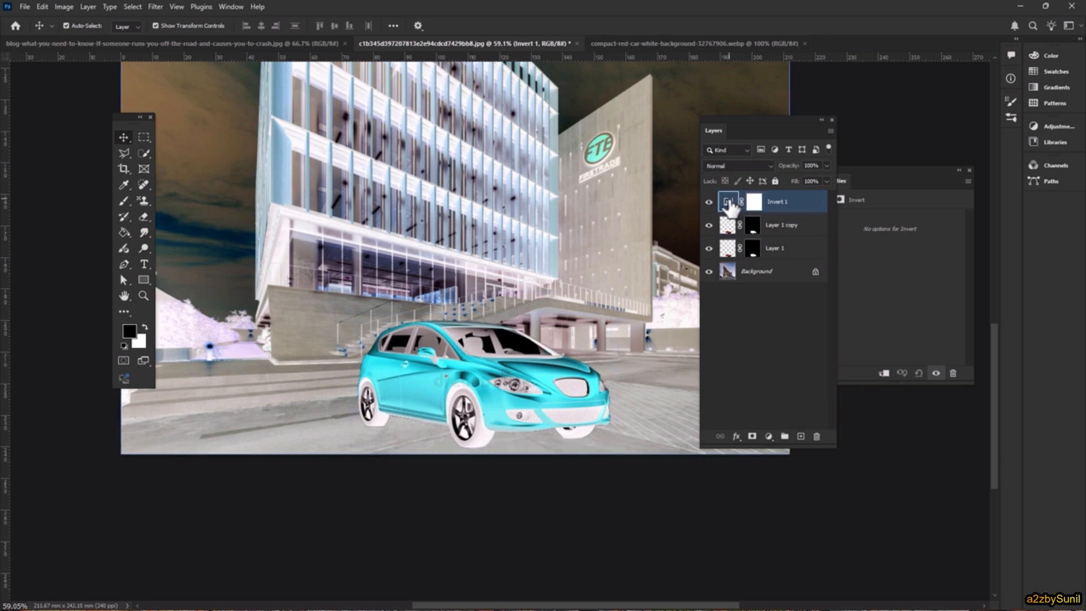
# Try clipping the Invert adjustment layer to Layer 1 copy, and undo both the clipping and the adjustment layer.
pyautogui.click(883, 373)
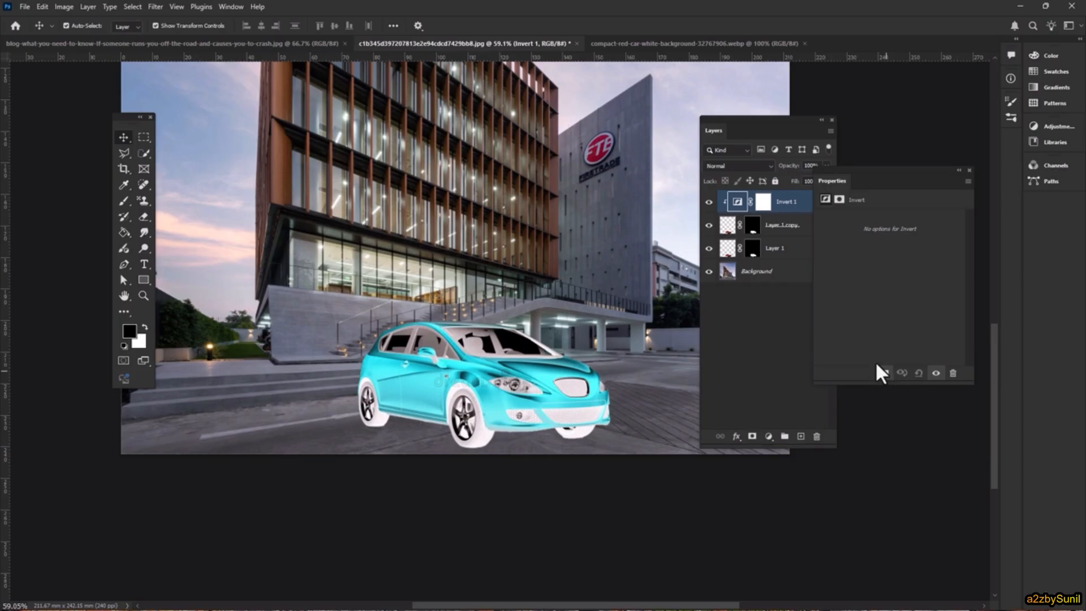
pyautogui.click(764, 222)
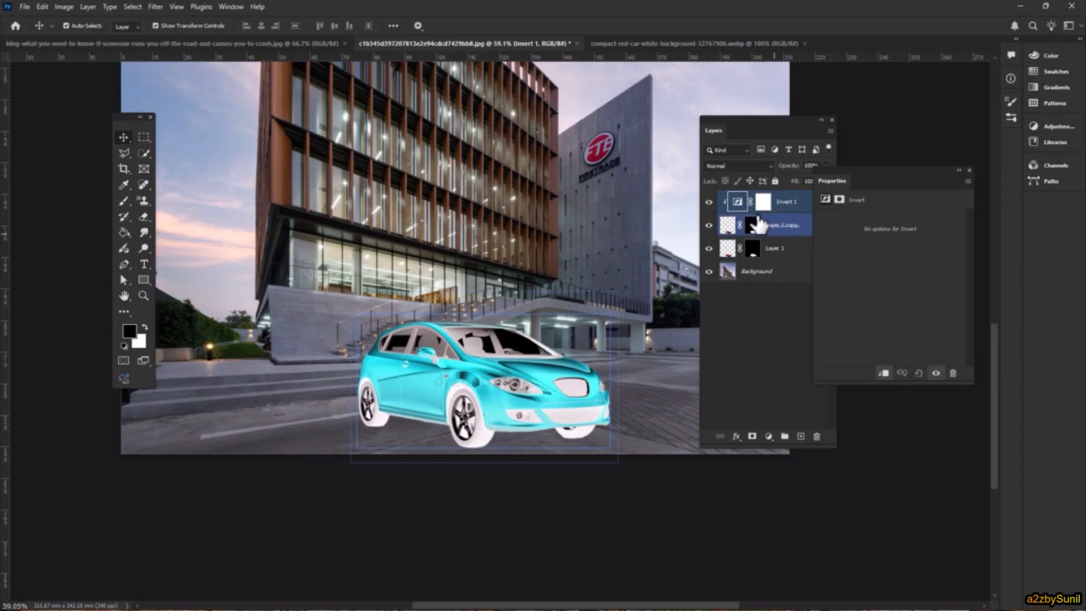
pyautogui.hotkey('ctrl', 'z')
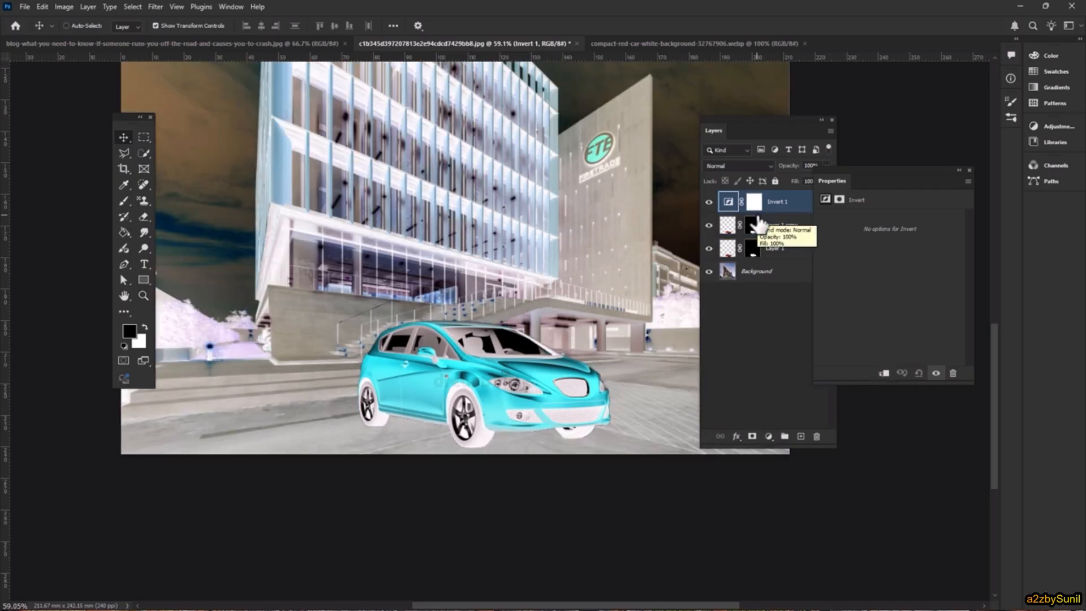
pyautogui.hotkey('ctrl', 'z')
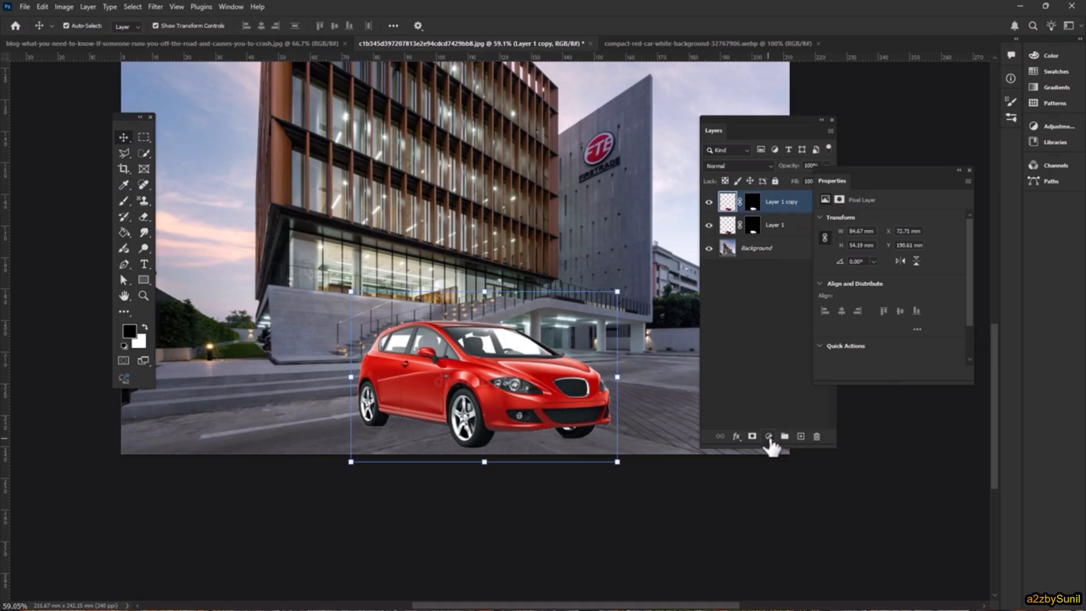
# Select the layer mask of Layer 1 copy and invert it with the Invert image adjustment.
pyautogui.click(749, 225)
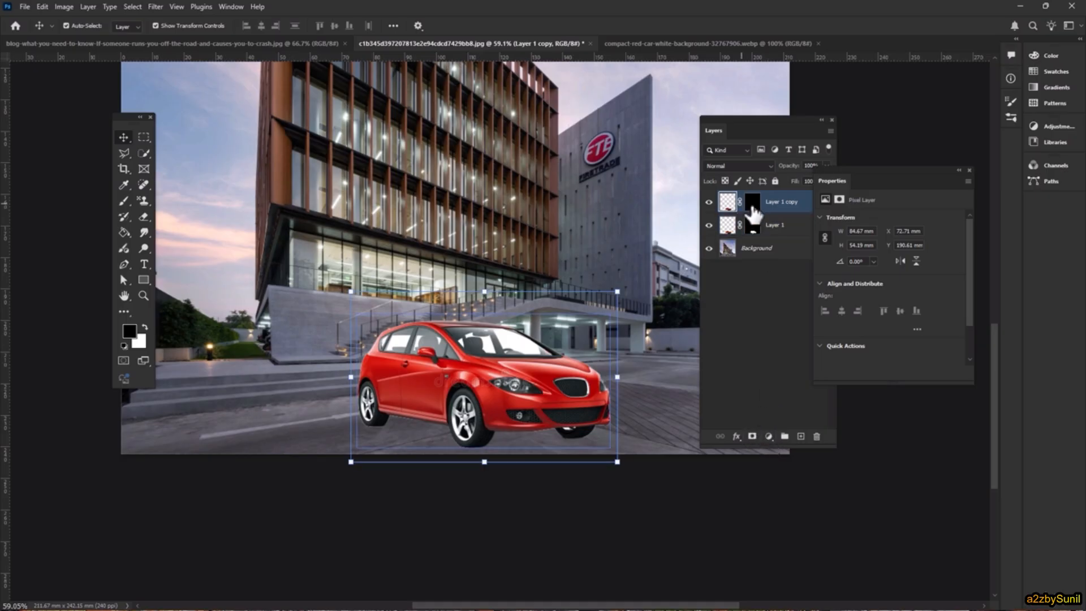
pyautogui.click(749, 202)
pyautogui.click(74, 6)
pyautogui.moveTo(70, 36)
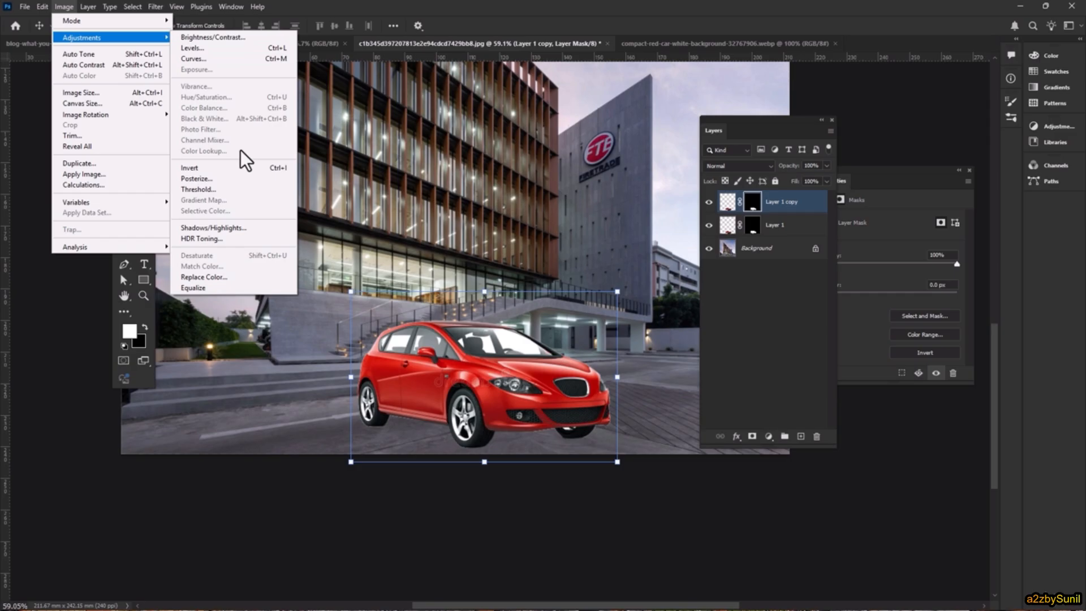
pyautogui.click(226, 165)
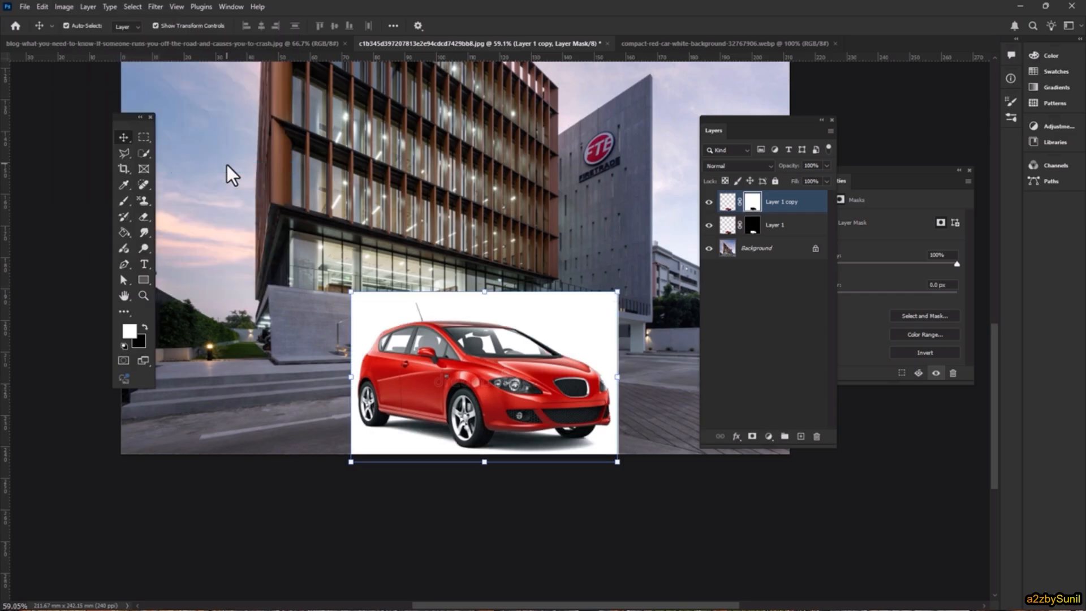
# Compare the two car layers by toggling their visibility, and set the blend mode of Layer 1 copy to Multiply.
pyautogui.click(709, 225)
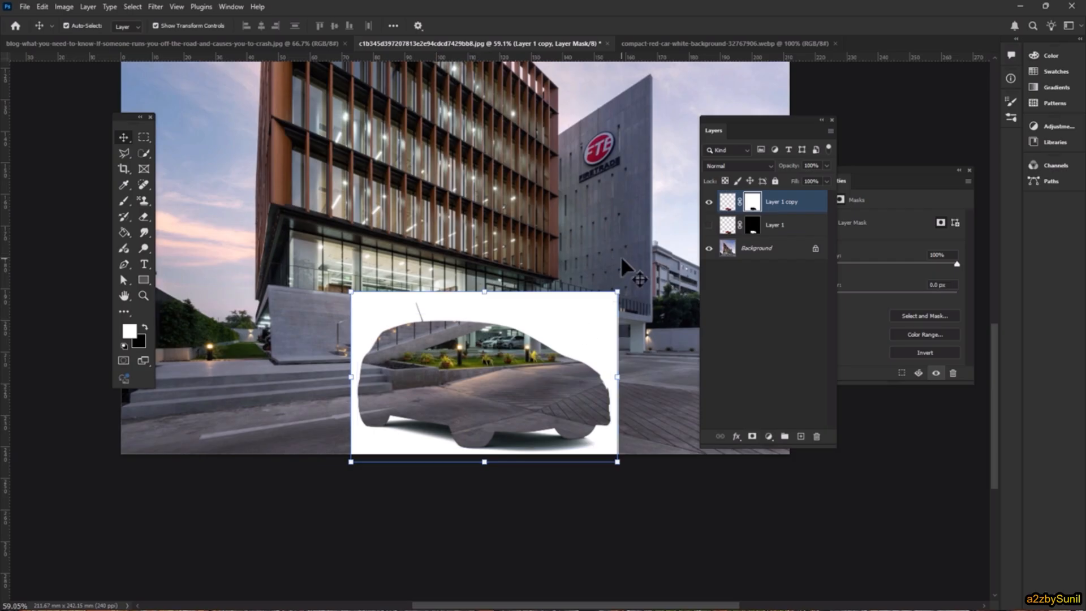
pyautogui.click(709, 225)
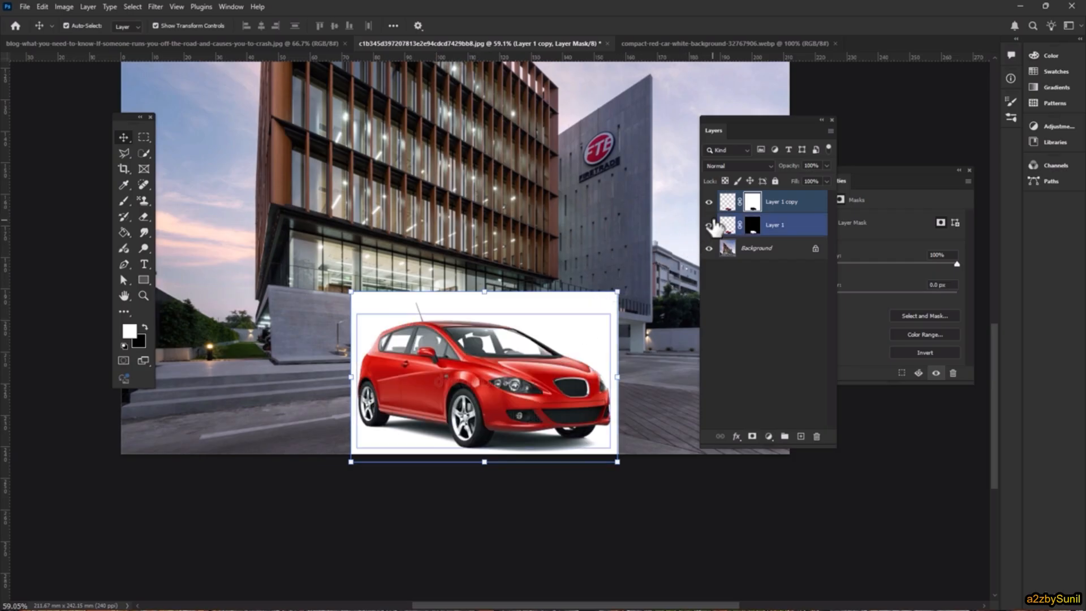
pyautogui.click(709, 201)
pyautogui.click(709, 202)
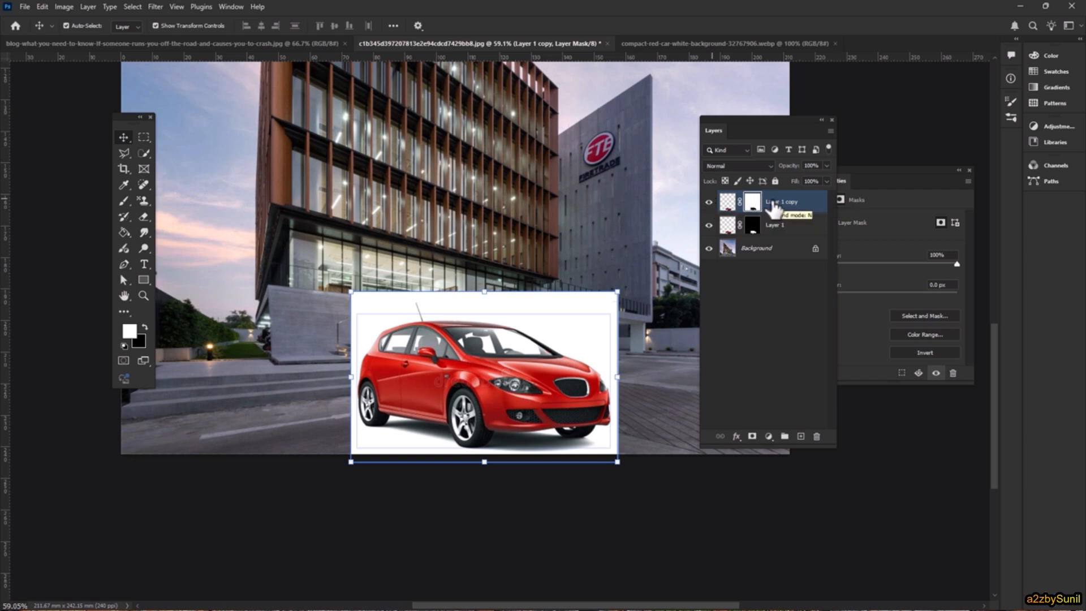
pyautogui.click(749, 166)
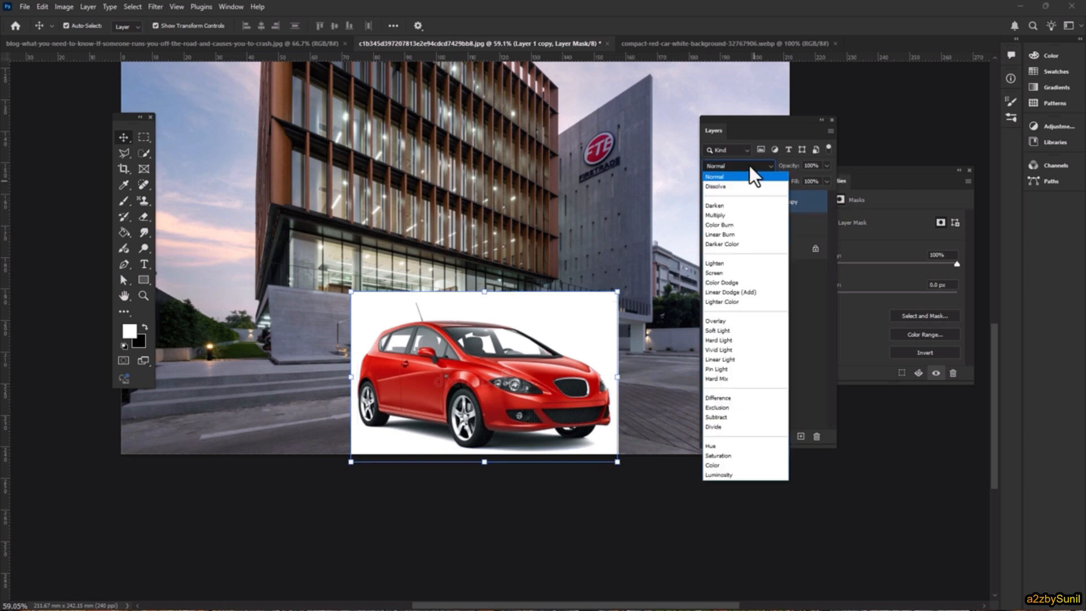
pyautogui.click(745, 217)
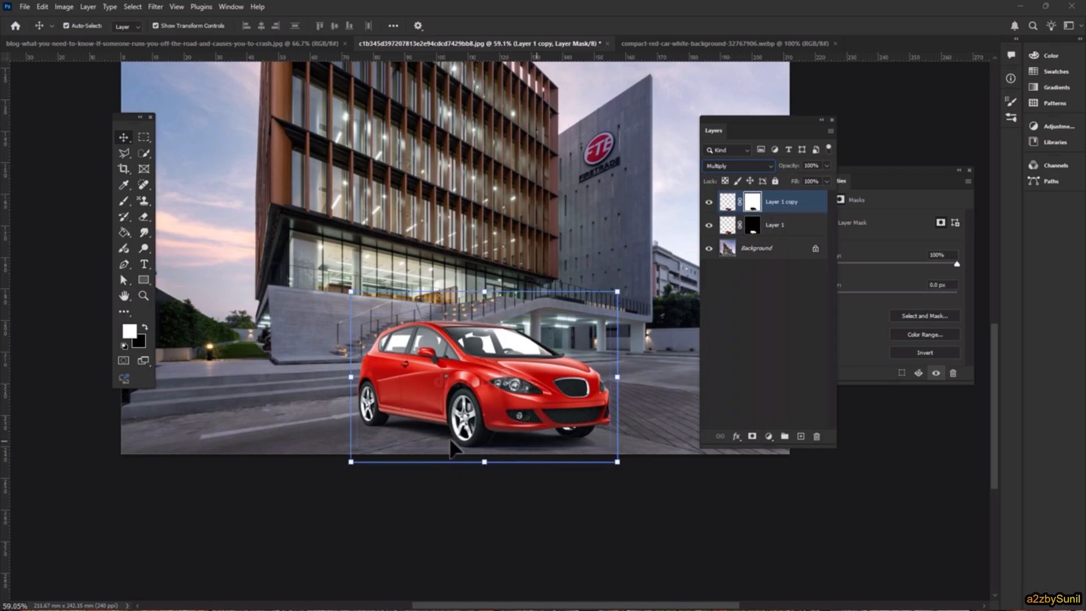
# Select the white areas behind the car's windshield on Layer 1 with the Magic Wand tool at tolerance 32.
pyautogui.keyDown('shift'); pyautogui.click(735, 226); pyautogui.keyUp('shift')
pyautogui.click(734, 225)
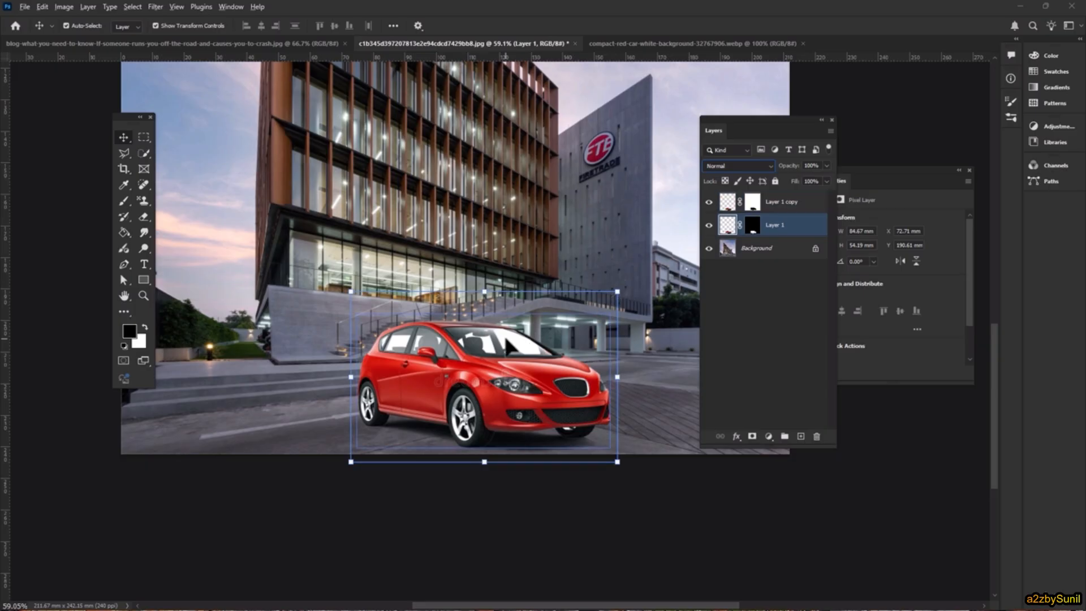
pyautogui.scroll(5, 506, 340)
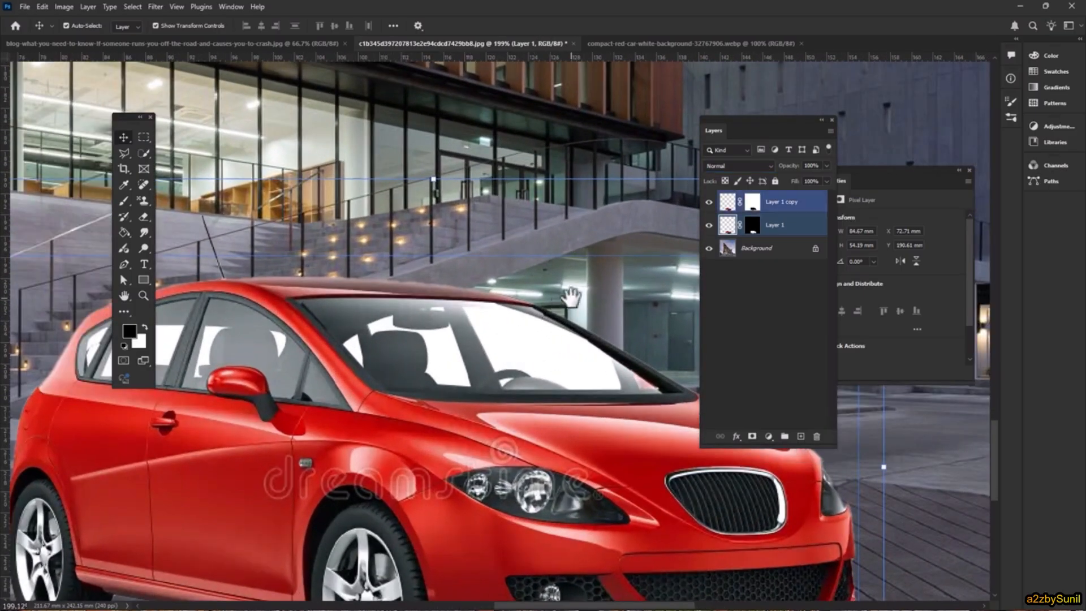
pyautogui.scroll(2, 504, 334)
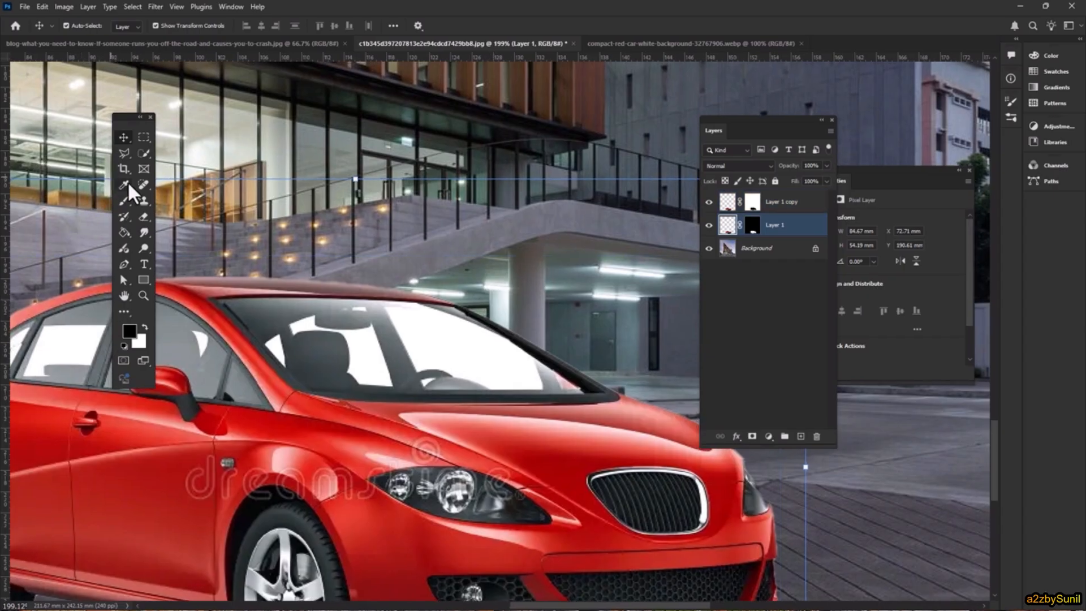
pyautogui.click(142, 149)
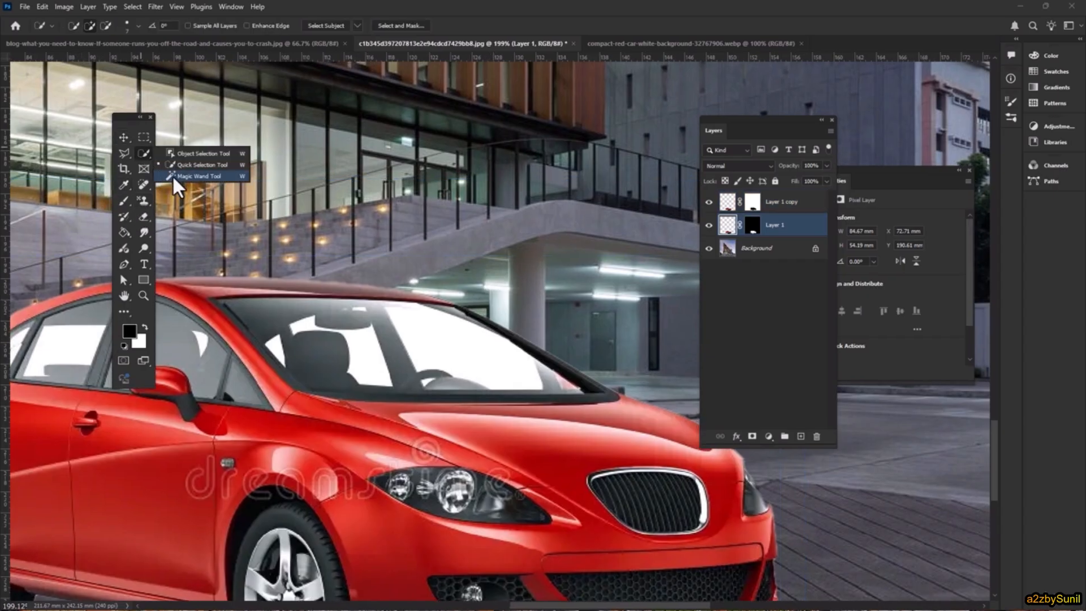
pyautogui.click(172, 175)
pyautogui.click(436, 356)
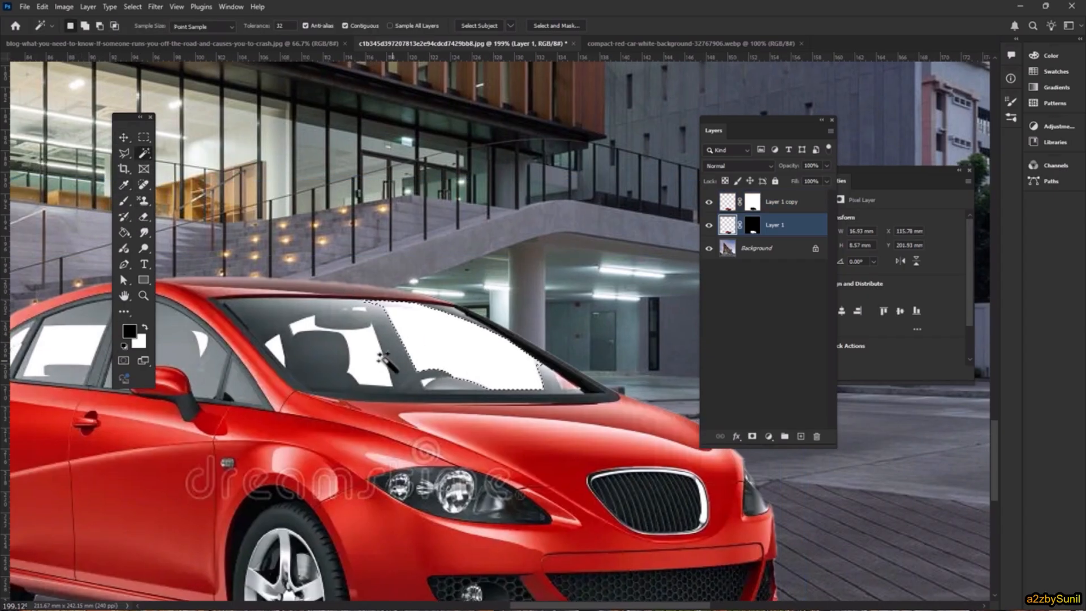
pyautogui.keyDown('shift'); pyautogui.click(355, 346); pyautogui.keyUp('shift')
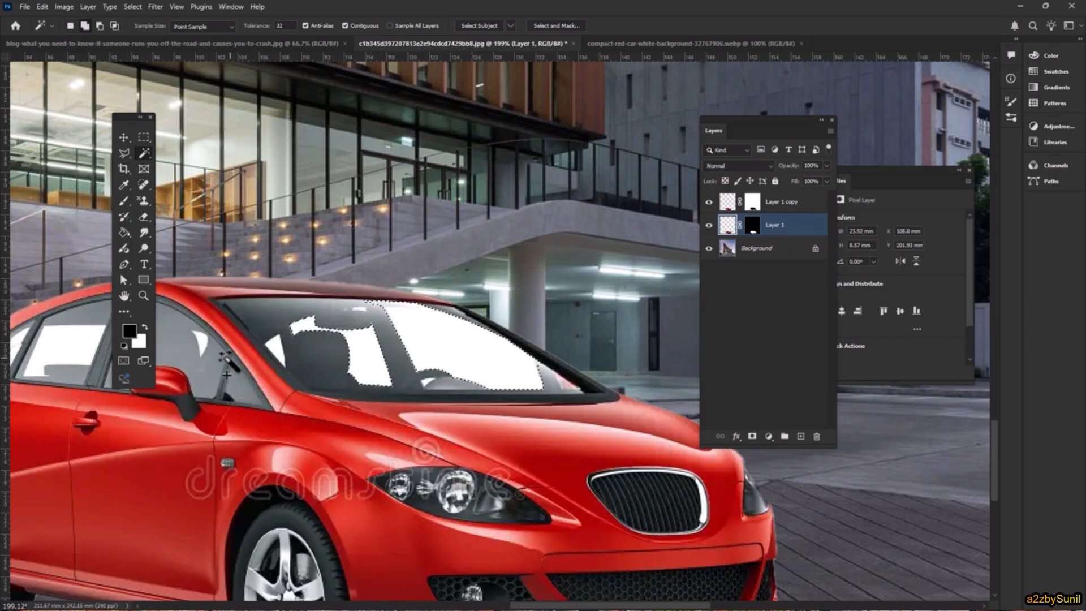
pyautogui.keyDown('shift'); pyautogui.click(275, 350); pyautogui.keyUp('shift')
# Add the white areas in the car's front, rear and quarter side windows to the selection.
pyautogui.keyDown('shift'); pyautogui.click(199, 341); pyautogui.keyUp('shift')
pyautogui.keyDown('shift'); pyautogui.click(68, 344); pyautogui.keyUp('shift')
pyautogui.moveTo(343, 318); pyautogui.dragTo(625, 314)
pyautogui.keyDown('shift'); pyautogui.click(303, 342); pyautogui.keyUp('shift')
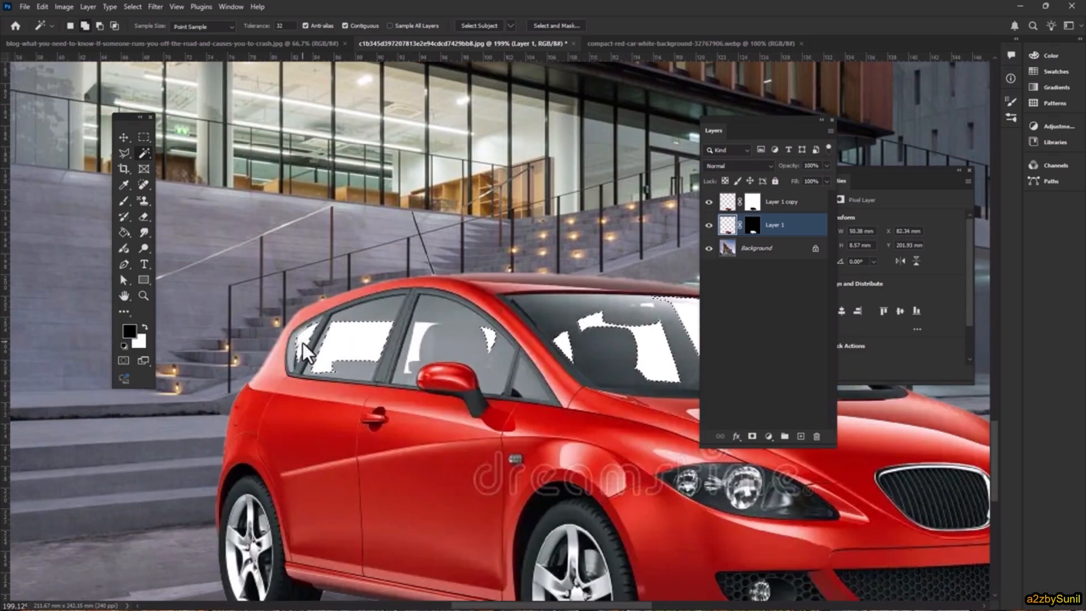
pyautogui.moveTo(502, 375); pyautogui.dragTo(401, 380)
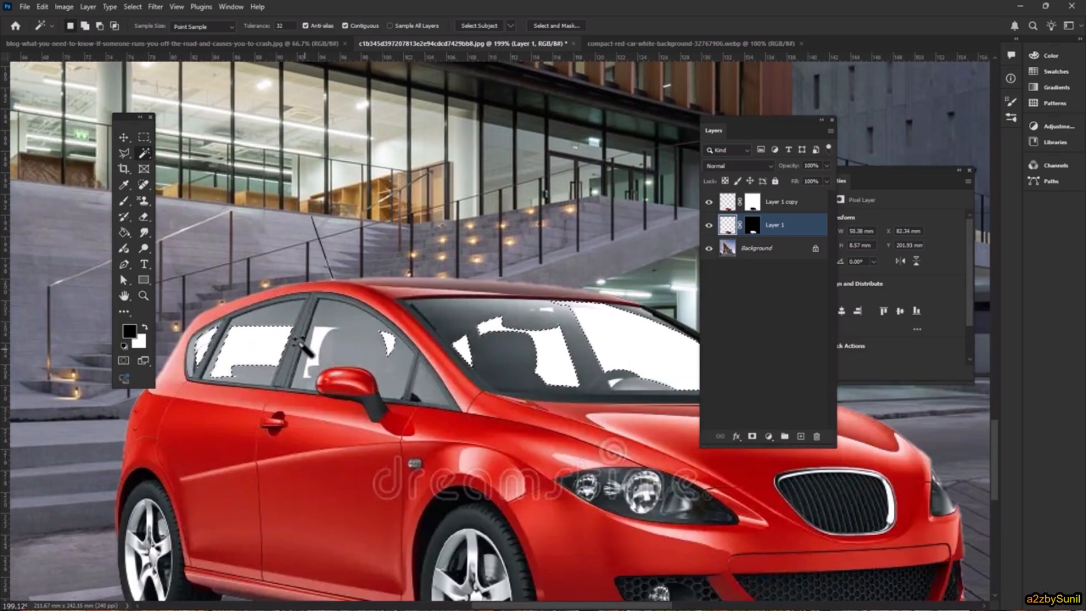
pyautogui.keyDown('shift'); pyautogui.click(310, 354); pyautogui.keyUp('shift')
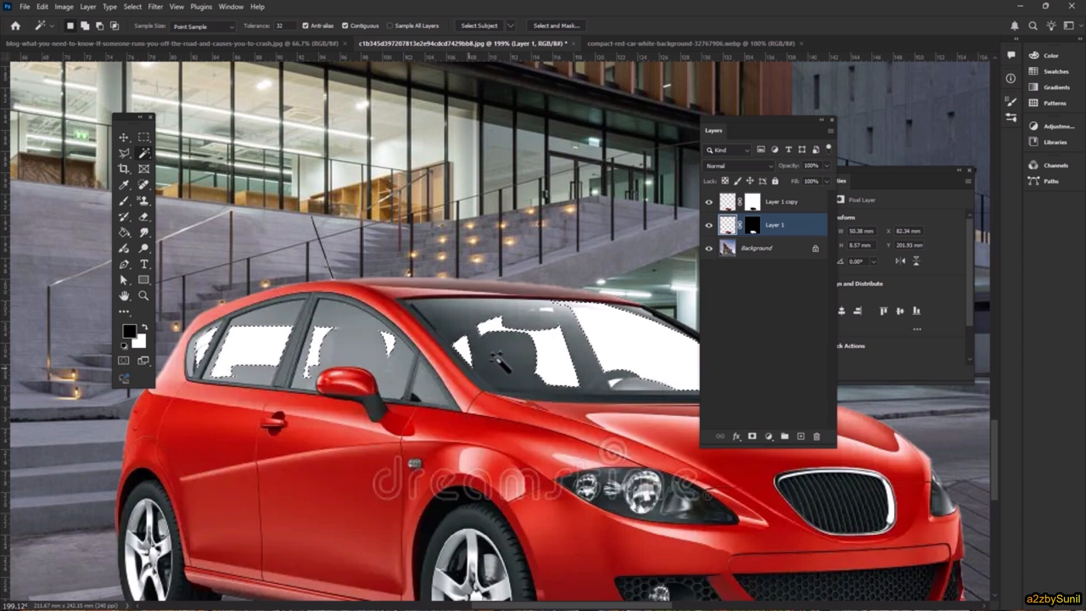
# Try to add another mask to Layer 1 from the window selection, and undo it.
pyautogui.moveTo(539, 339); pyautogui.dragTo(366, 314)
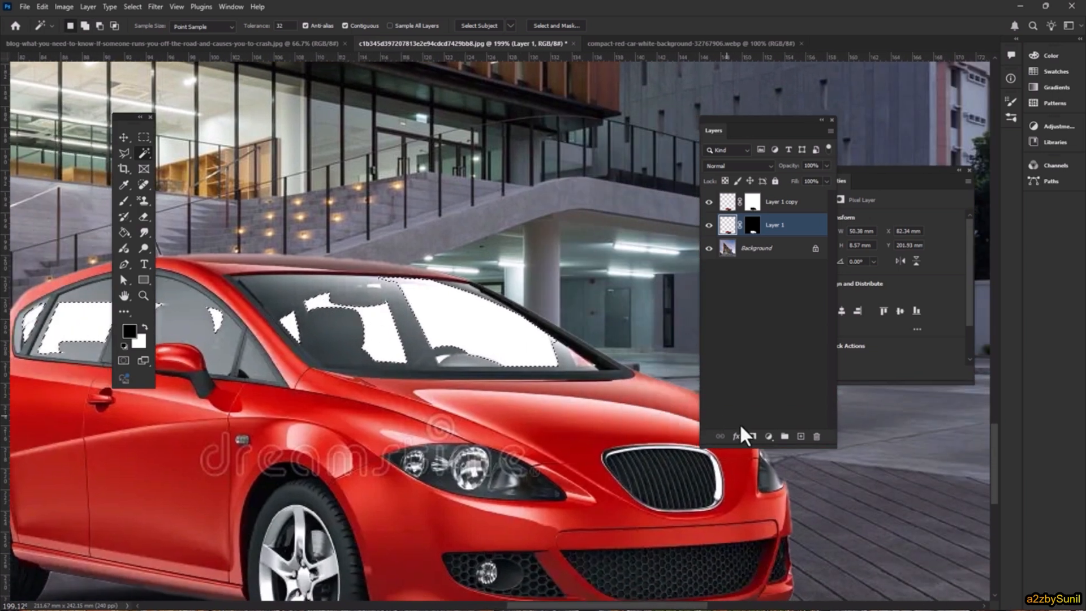
pyautogui.click(752, 436)
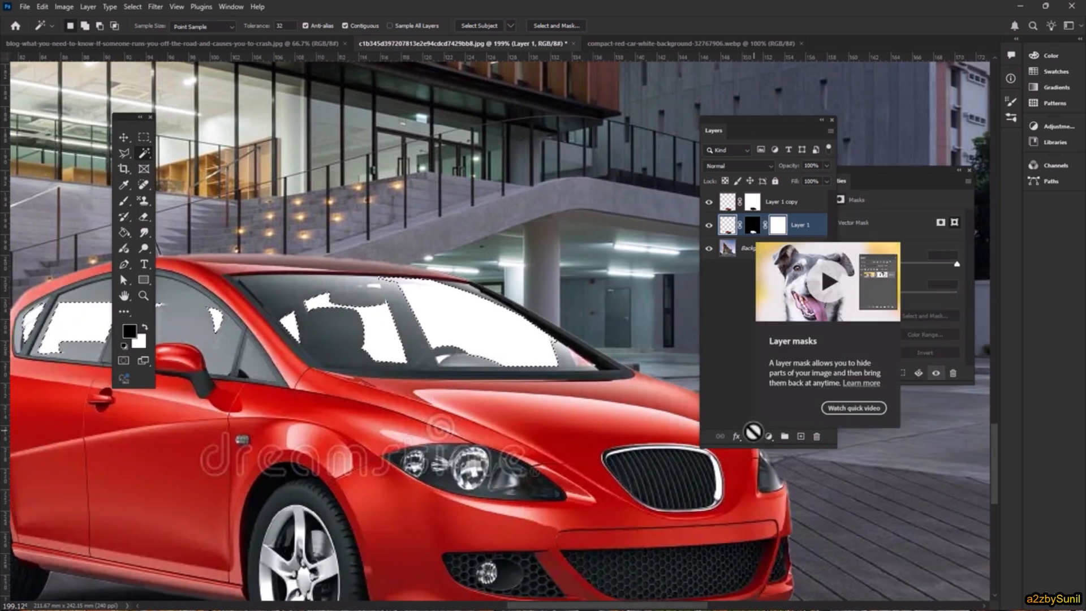
pyautogui.hotkey('ctrl', 'z')
# Try deleting the selected white window areas from Layer 1 and deselecting, and undo both actions.
pyautogui.click(728, 226)
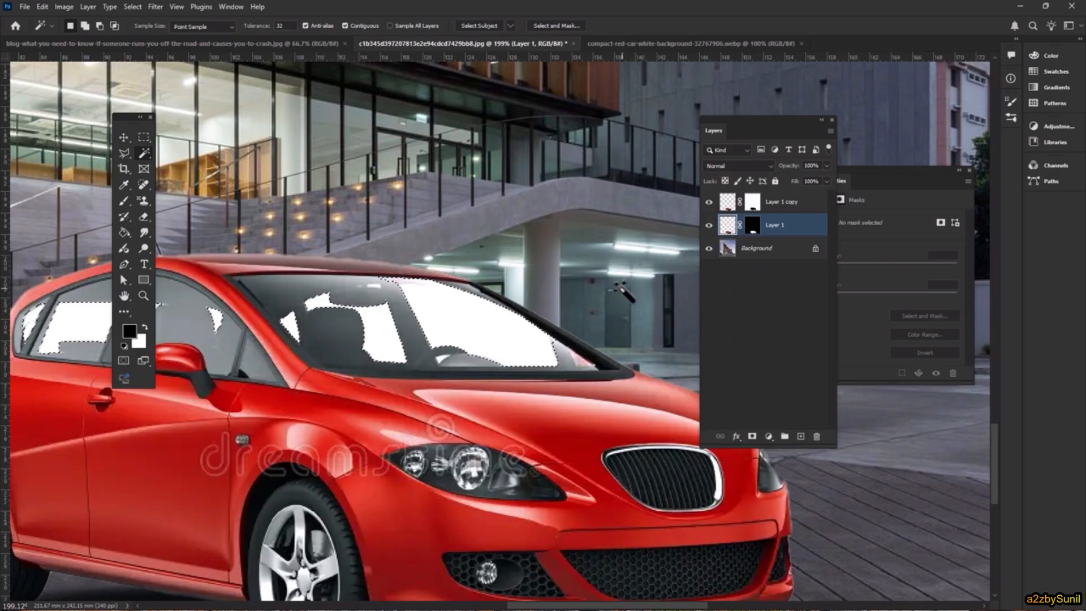
pyautogui.press('Delete')
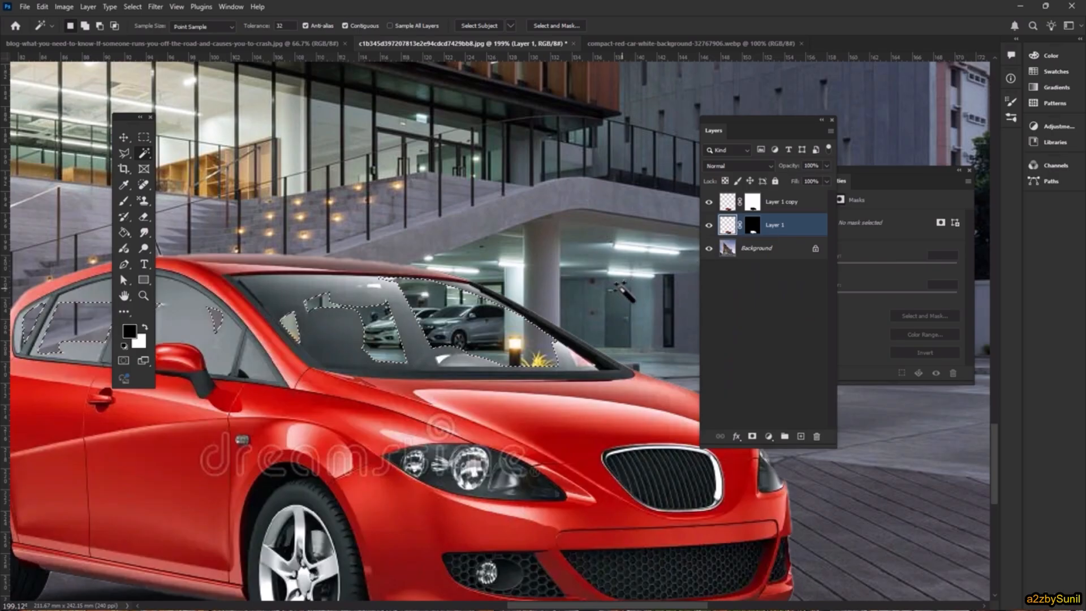
pyautogui.hotkey('ctrl', 'd')
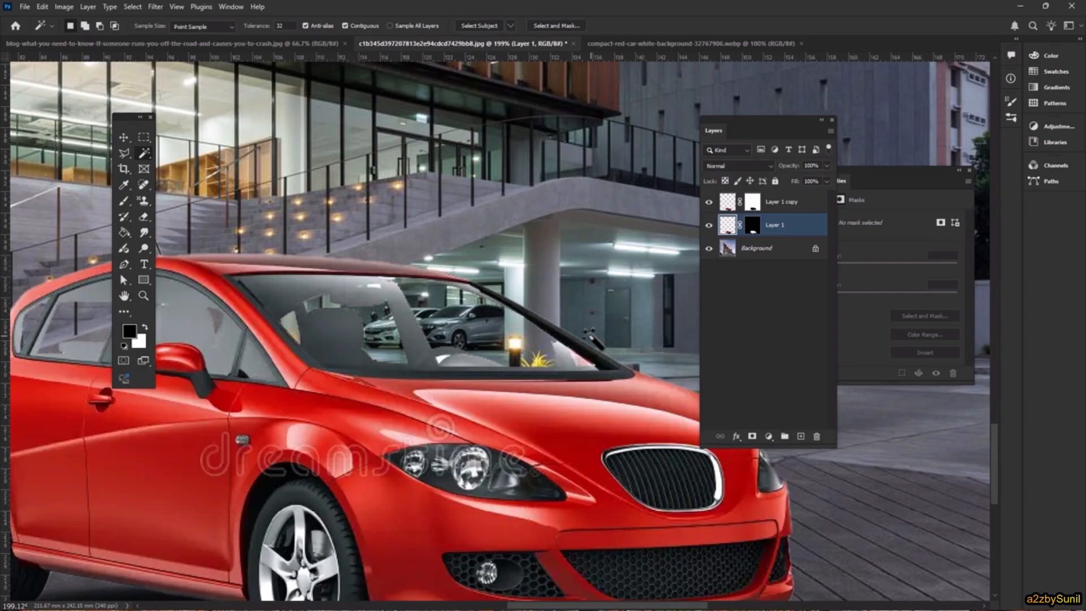
pyautogui.scroll(-5, 591, 338)
pyautogui.hotkey('ctrl', 'z')
pyautogui.hotkey('ctrl', 'z')
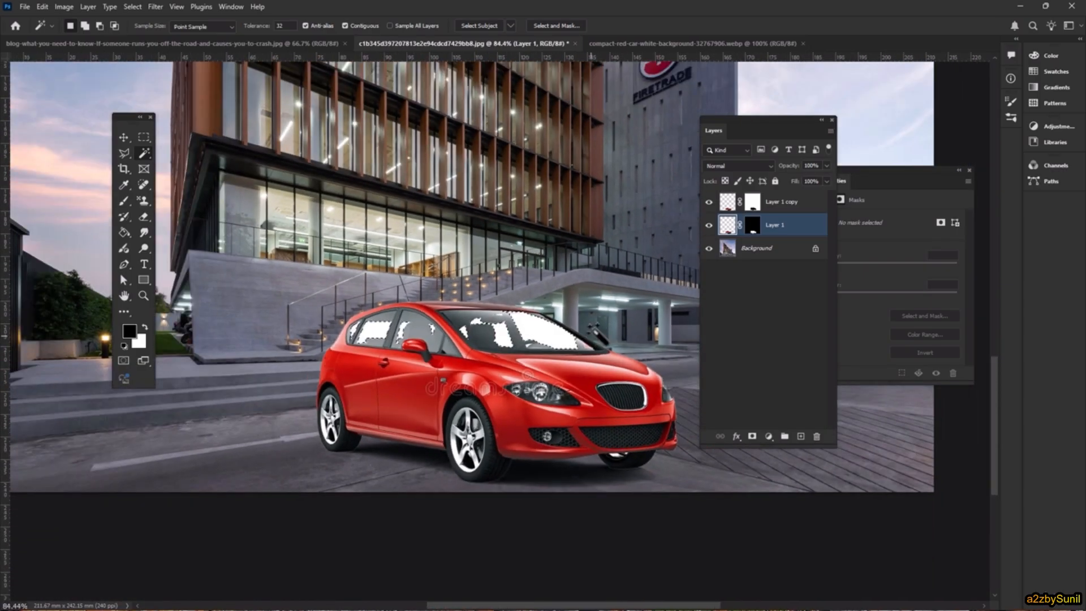
# Move the selected white window areas from Layer 1 onto their own layer with Layer Via Cut.
pyautogui.click(727, 225)
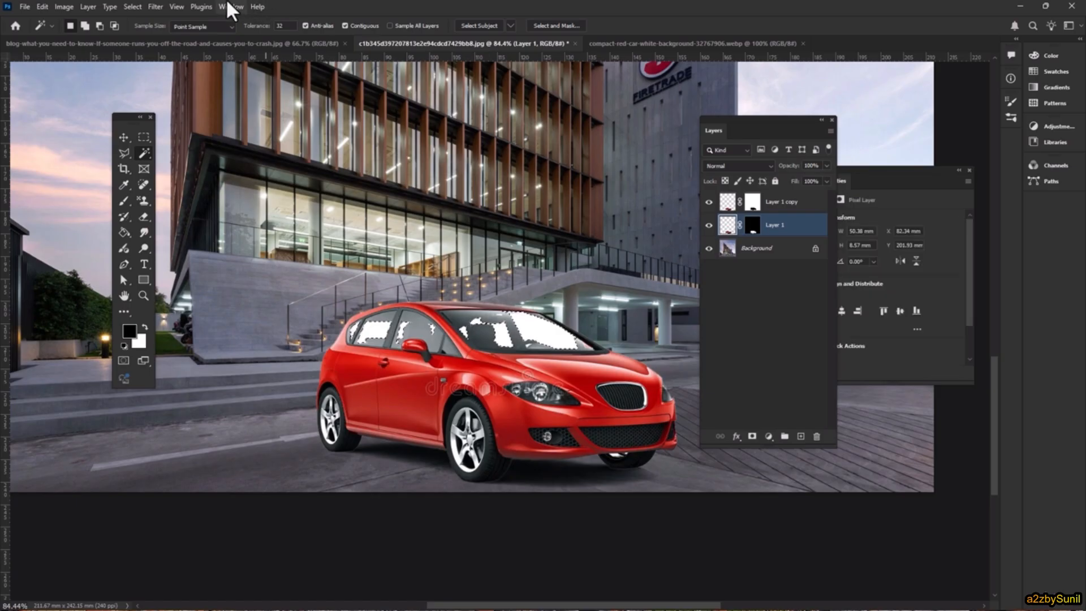
pyautogui.click(87, 7)
pyautogui.moveTo(93, 20)
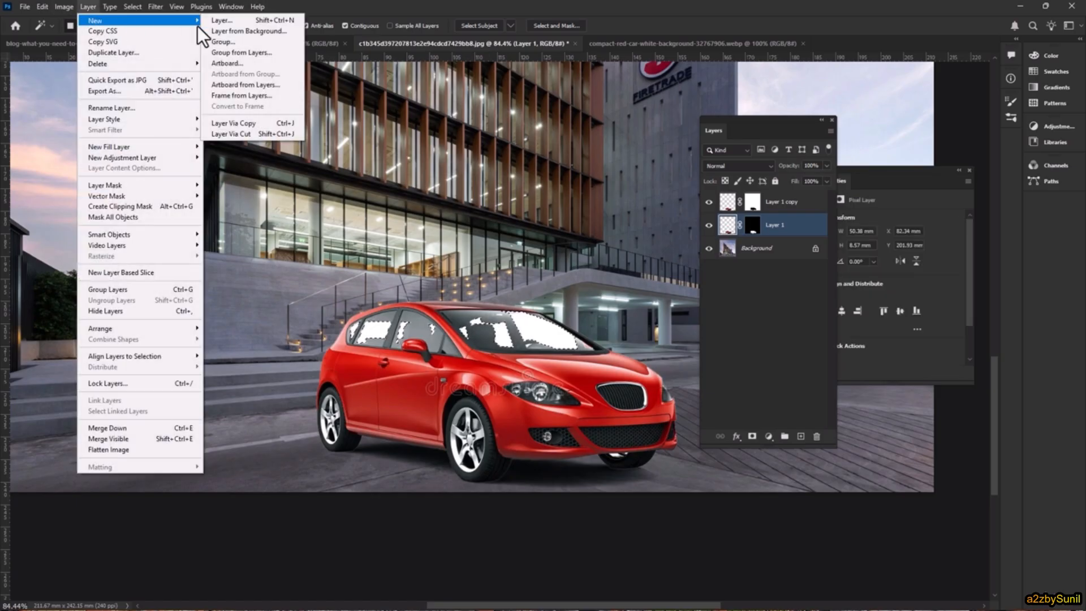
pyautogui.click(245, 133)
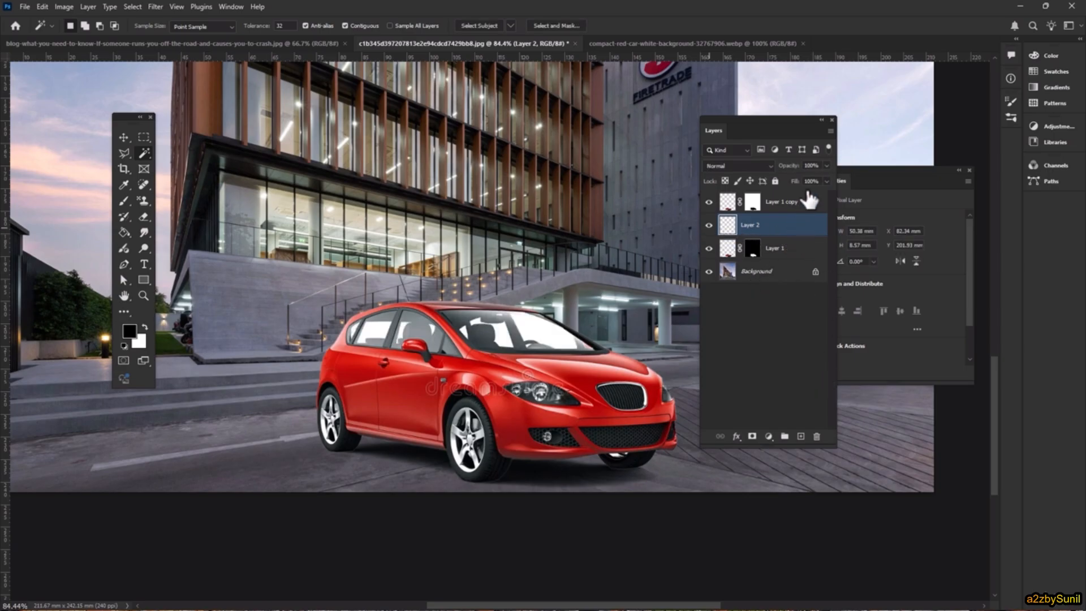
# Lower the opacity of the window glass layer to about 47% and deselect all layers.
pyautogui.click(826, 165)
pyautogui.moveTo(803, 177); pyautogui.dragTo(792, 175)
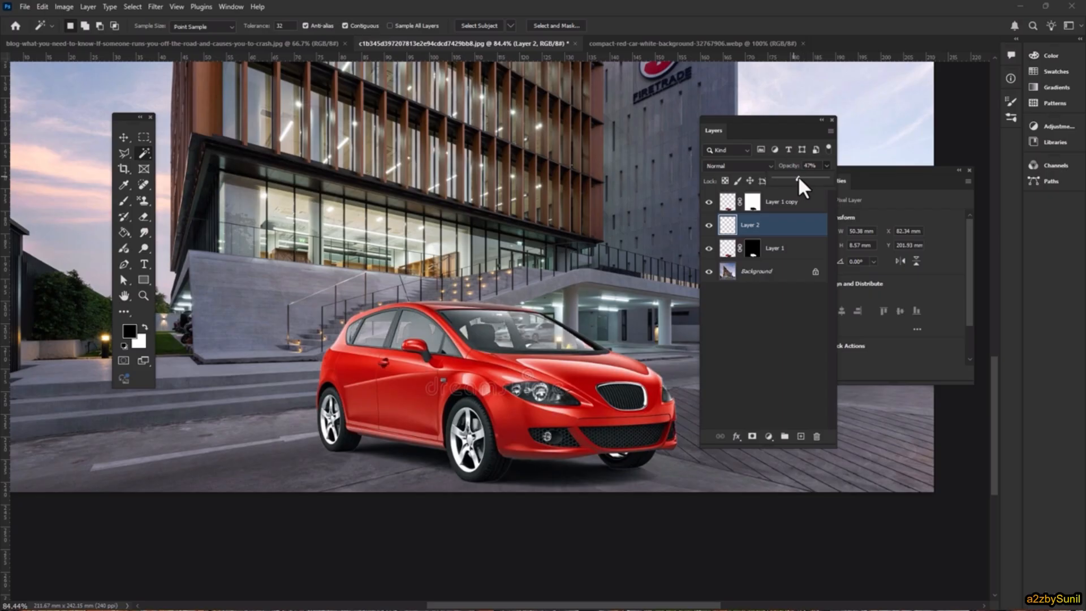
pyautogui.click(777, 320)
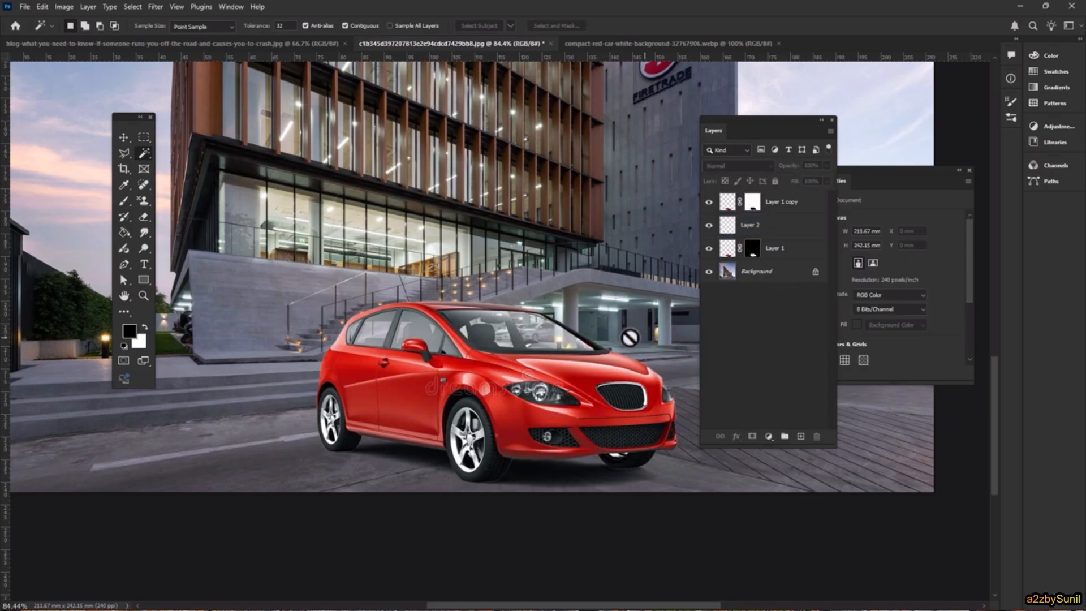
# Switch to the Move tool and examine the composited car, its see-through windows and its shadow against the whole building photo.
pyautogui.click(124, 138)
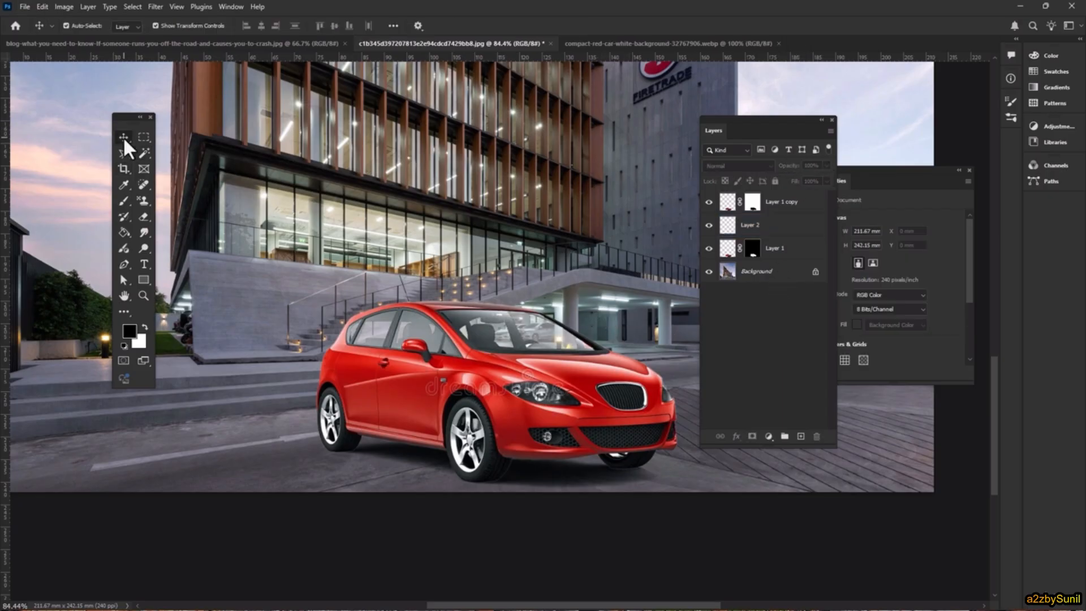
pyautogui.click(512, 296)
pyautogui.scroll(-5, 513, 297)
pyautogui.click(606, 276)
pyautogui.moveTo(606, 227); pyautogui.dragTo(537, 285)
pyautogui.click(752, 227)
pyautogui.click(730, 248)
pyautogui.click(585, 405)
pyautogui.click(446, 421)
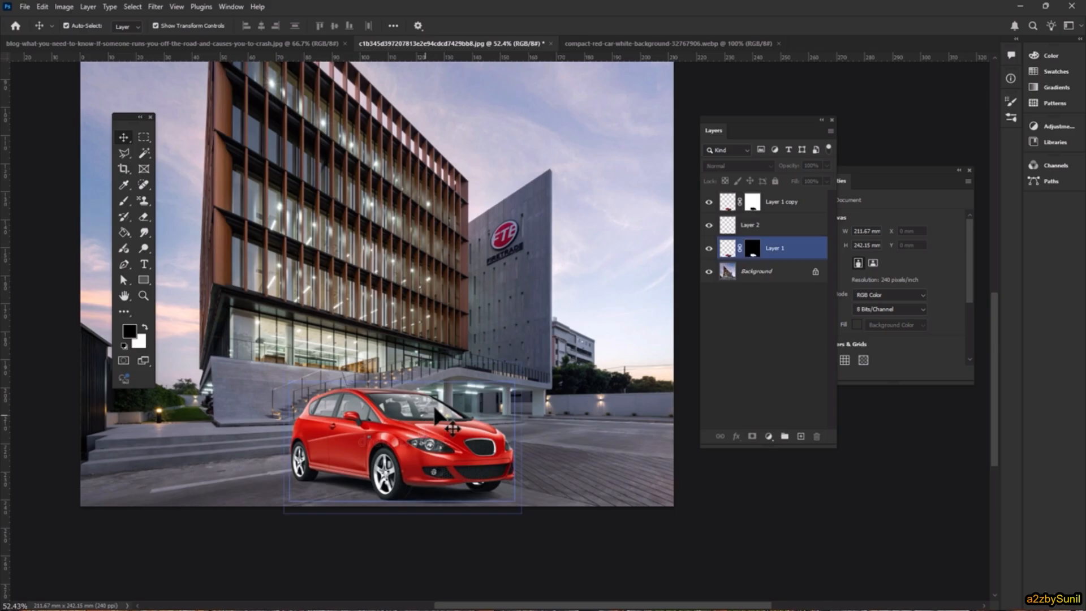
pyautogui.click(740, 309)
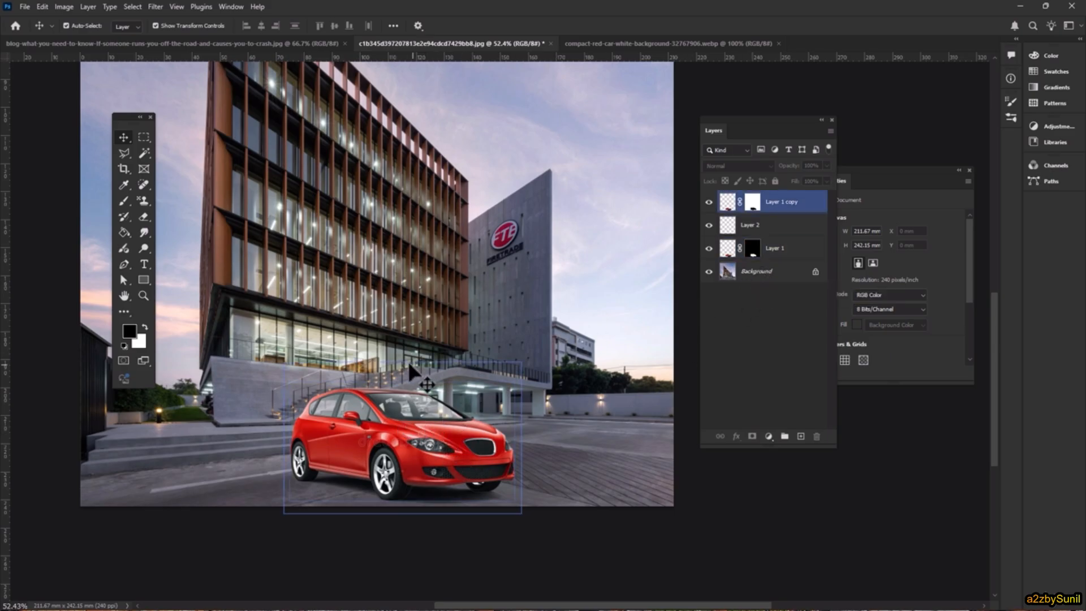
# Start Match Color on Layer 1 with the building document c1b345d397207813e2e94cdcd7429bb8.jpg as the source.
pyautogui.click(791, 247)
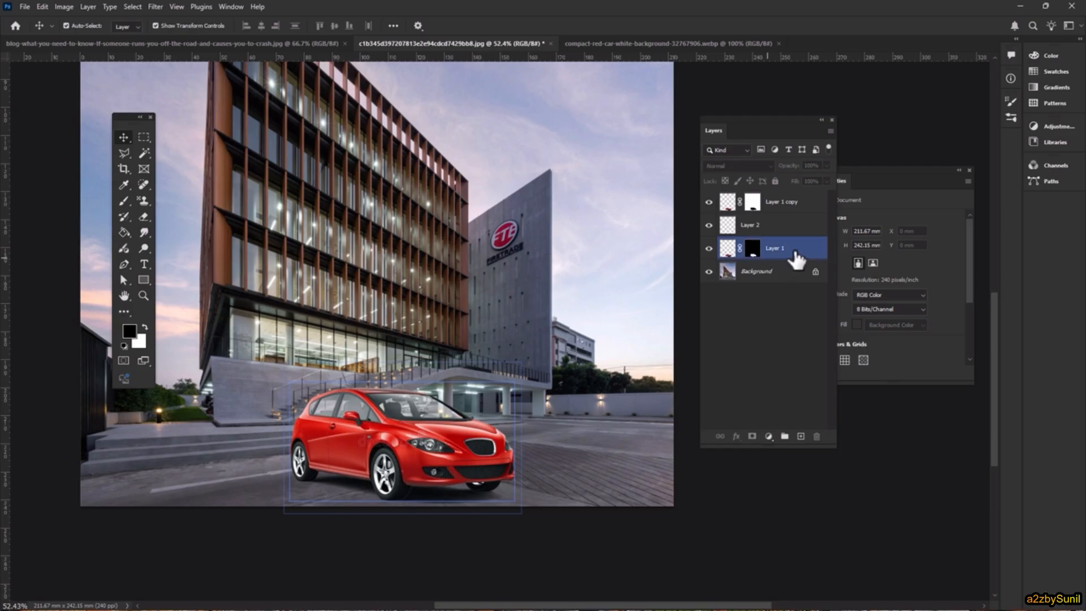
pyautogui.click(708, 248)
pyautogui.click(708, 248)
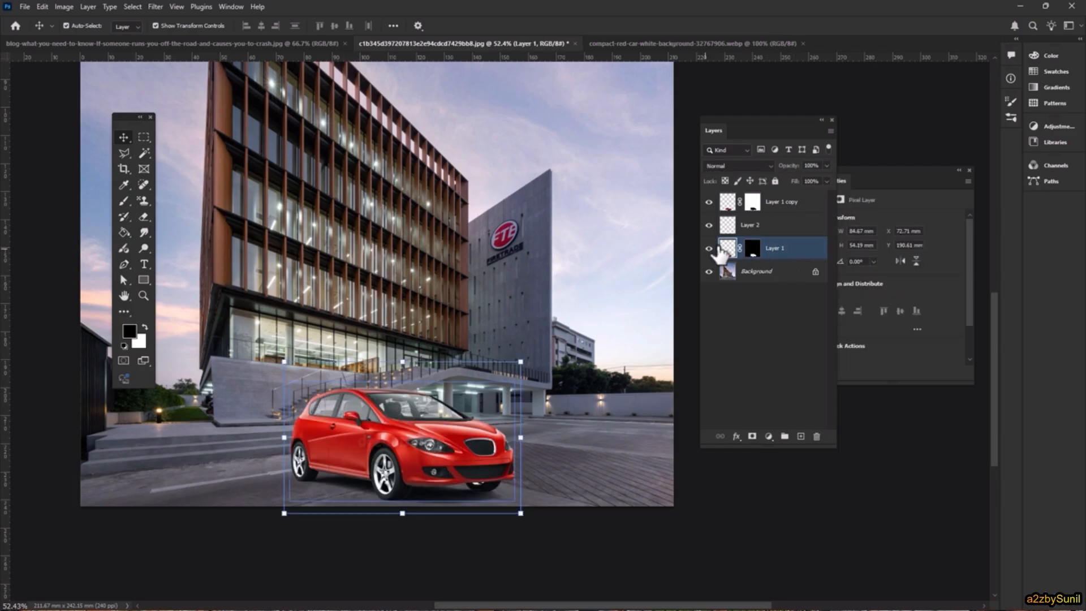
pyautogui.click(65, 7)
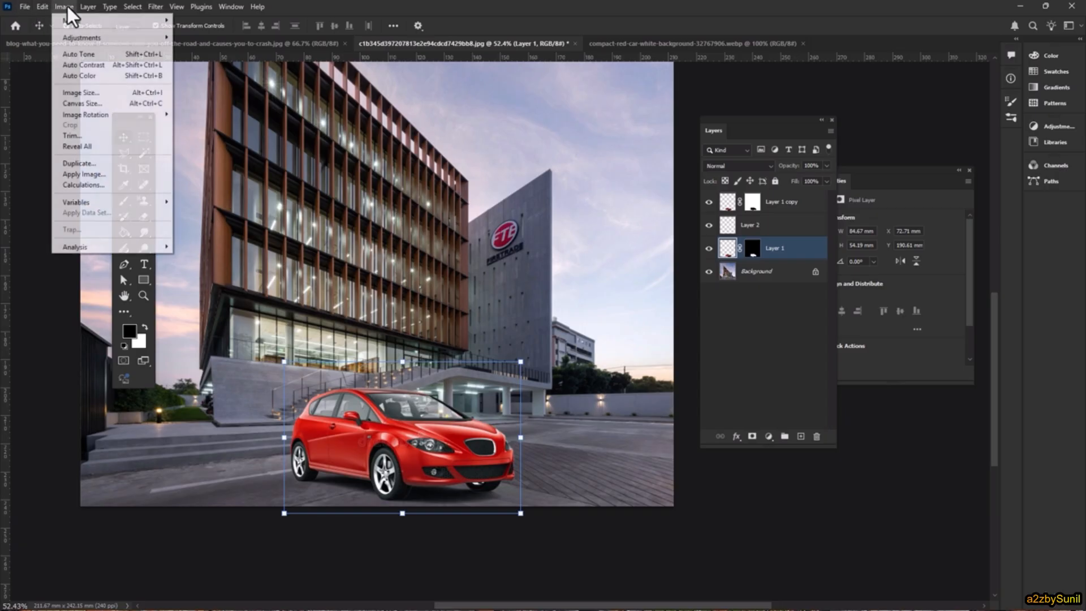
pyautogui.moveTo(76, 38)
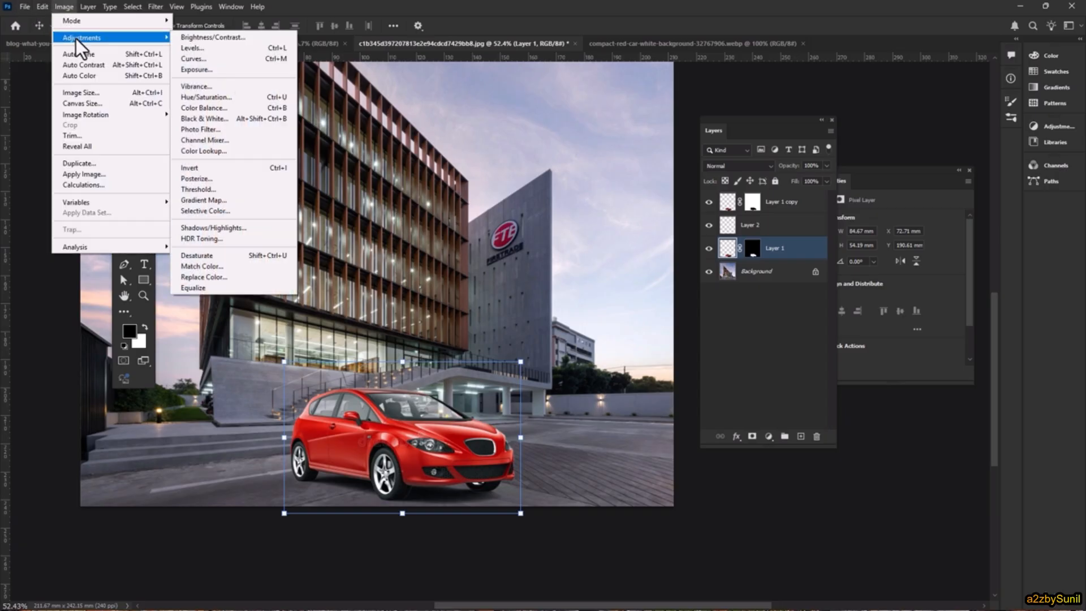
pyautogui.click(214, 267)
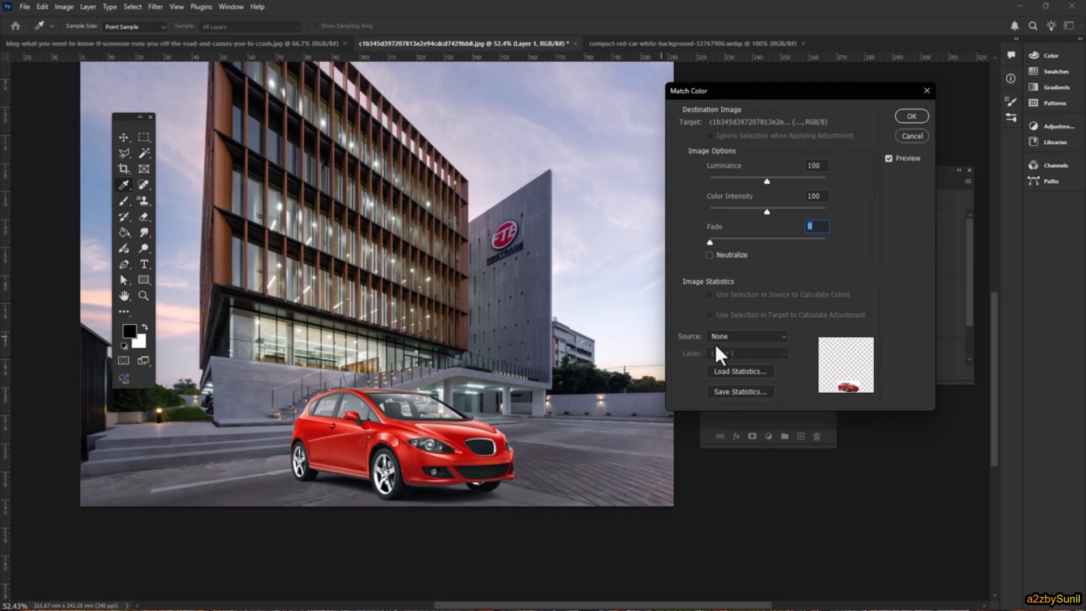
pyautogui.click(734, 336)
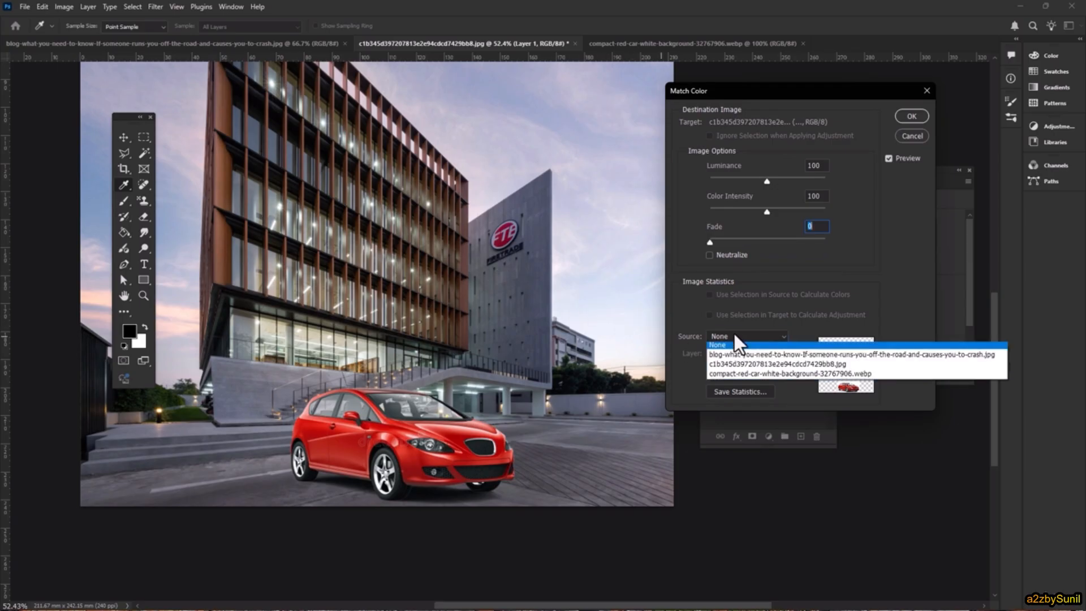
pyautogui.click(733, 366)
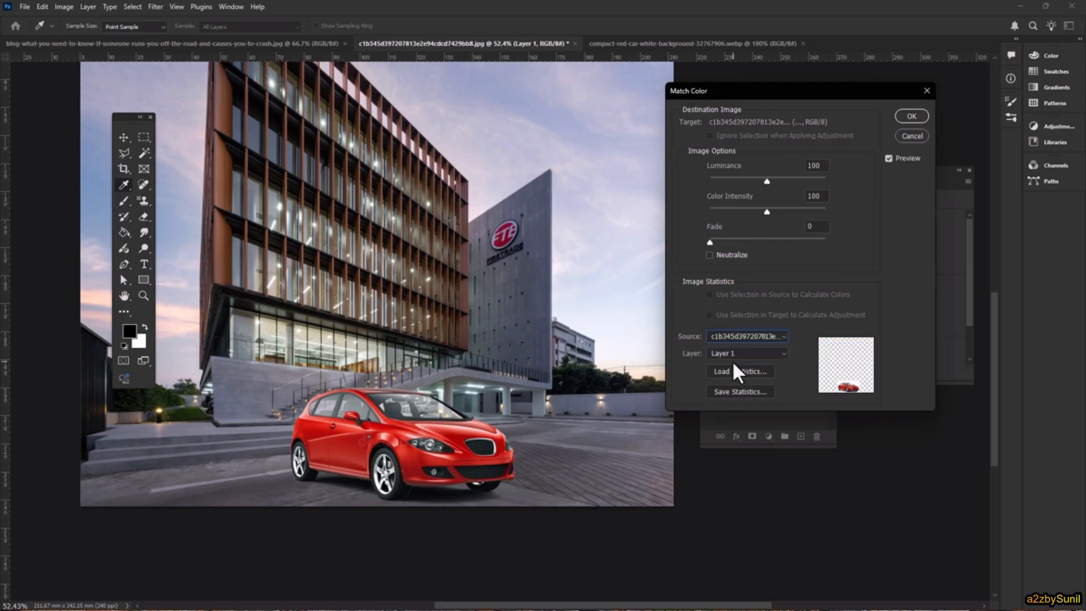
# Set the Match Color source layer to Background so the car takes on the building photo's tones.
pyautogui.click(732, 339)
pyautogui.click(735, 338)
pyautogui.click(735, 352)
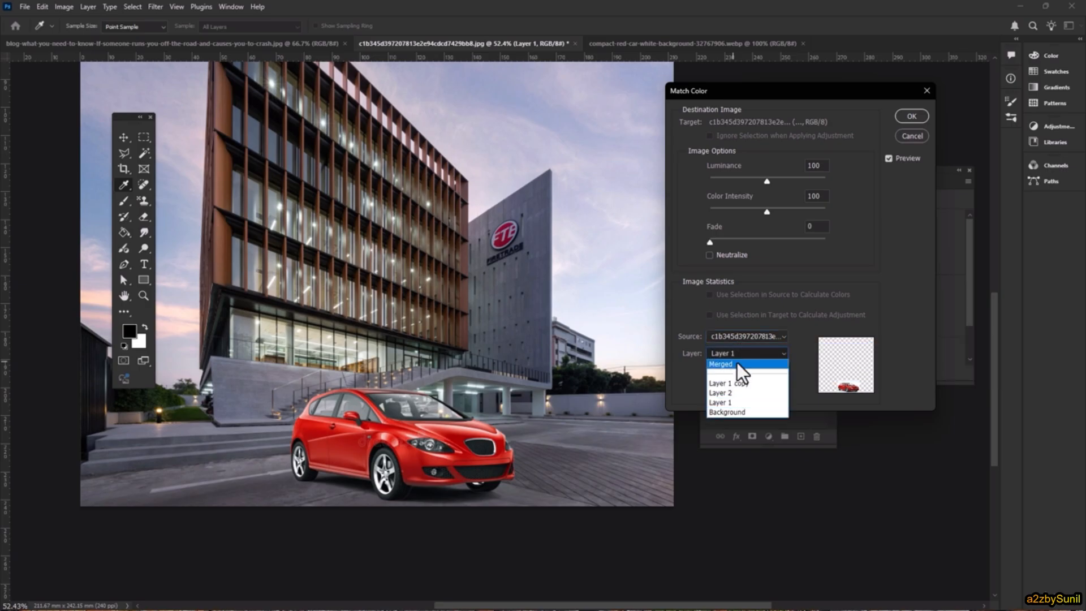
pyautogui.click(737, 382)
pyautogui.click(731, 353)
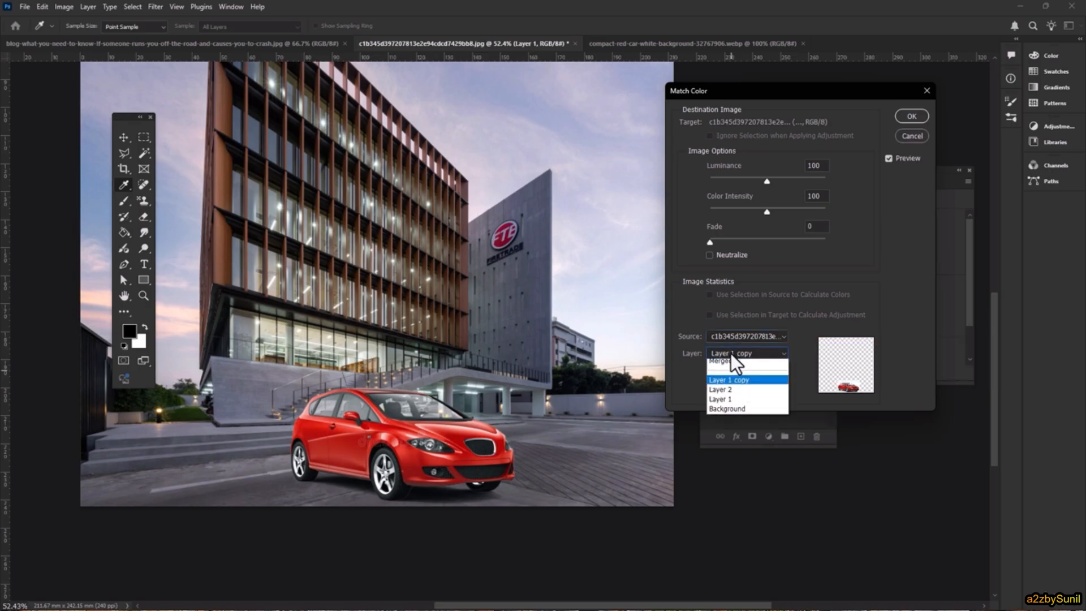
pyautogui.click(733, 402)
pyautogui.click(735, 354)
pyautogui.click(737, 408)
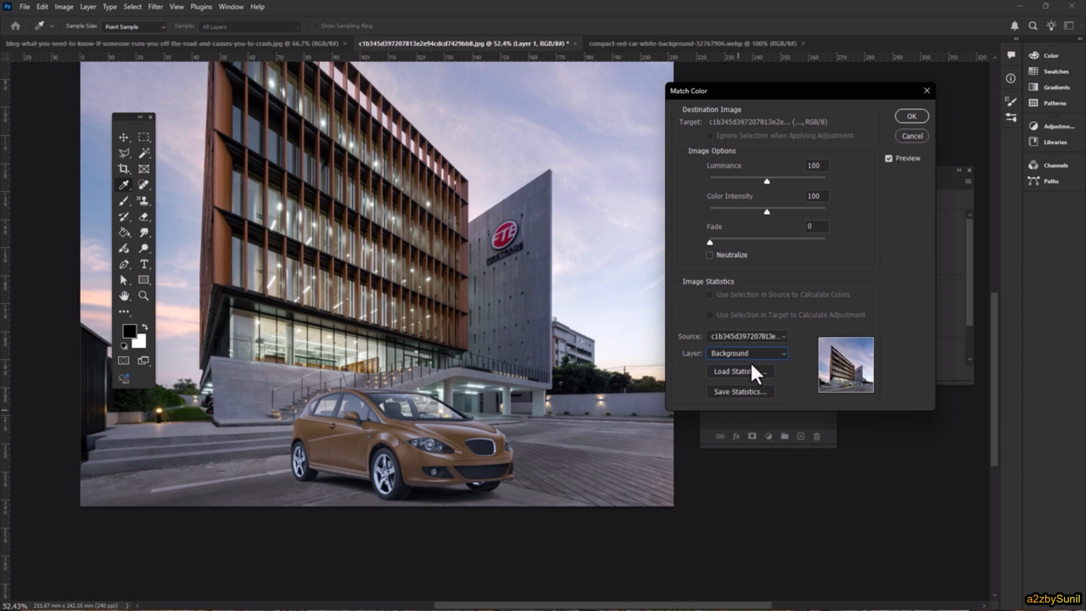
# Apply Match Color with Luminance 200, Color Intensity 200, Fade 20 and Neutralize enabled.
pyautogui.moveTo(737, 182); pyautogui.dragTo(779, 182)
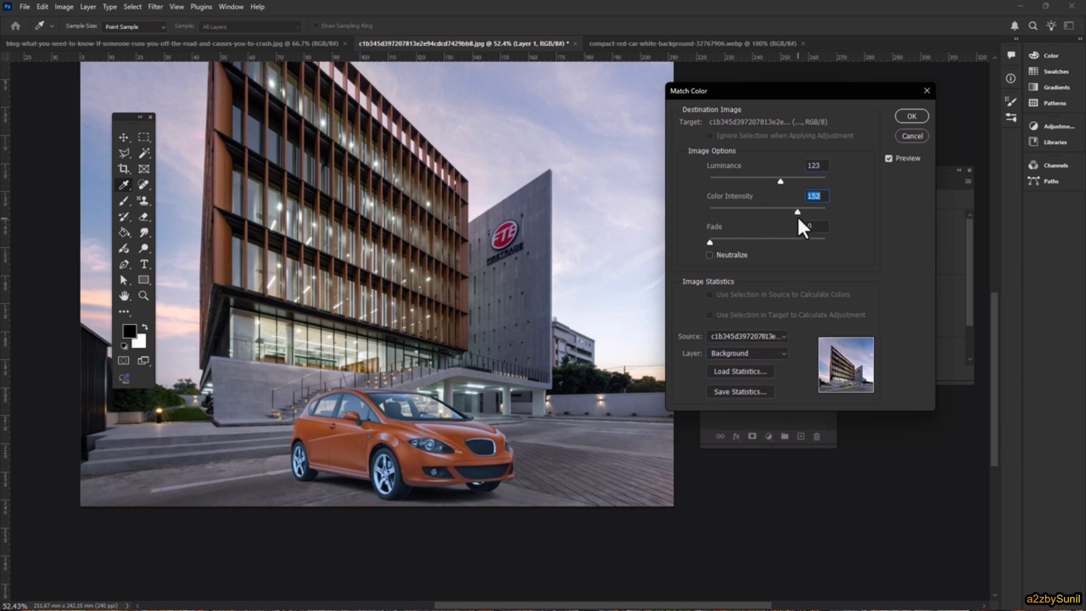
pyautogui.moveTo(778, 180)
pyautogui.mouseDown()
pyautogui.moveTo(762, 181)
pyautogui.moveTo(797, 182)
pyautogui.mouseUp()
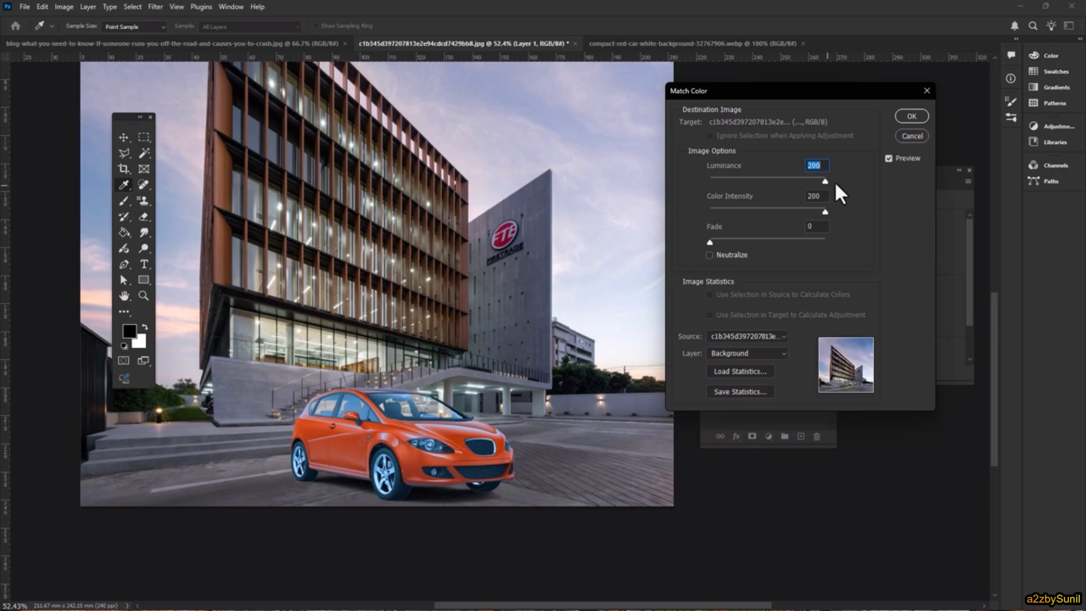
pyautogui.click(736, 255)
pyautogui.click(736, 253)
pyautogui.moveTo(711, 241)
pyautogui.mouseDown()
pyautogui.moveTo(765, 240)
pyautogui.moveTo(732, 235)
pyautogui.mouseUp()
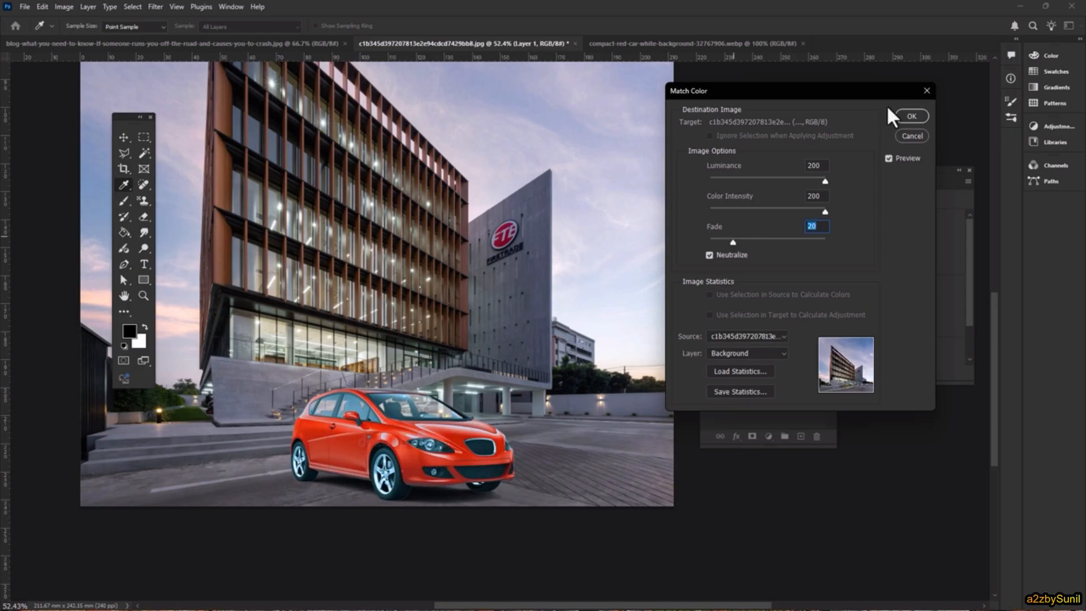
pyautogui.click(910, 117)
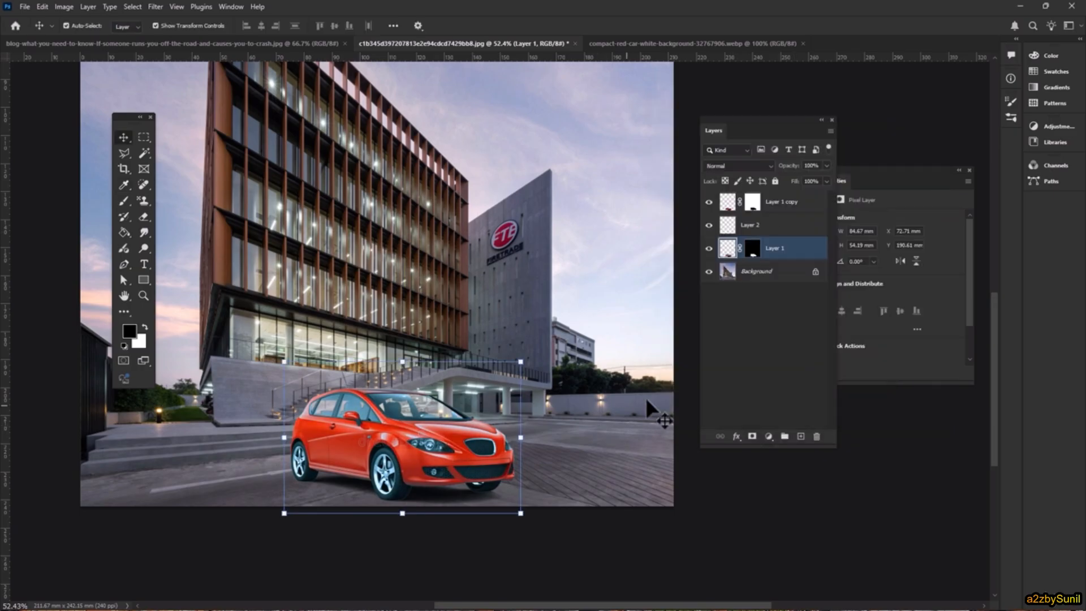
# Deselect all layers, check the color-matched car against the building, and save a copy of the composite.
pyautogui.click(509, 425)
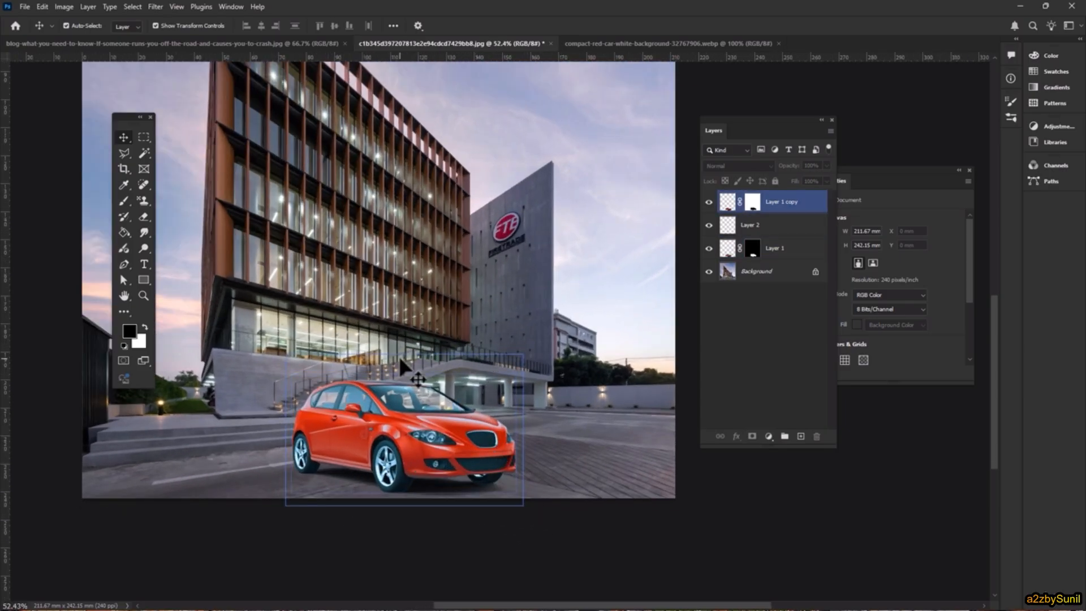
pyautogui.click(430, 346)
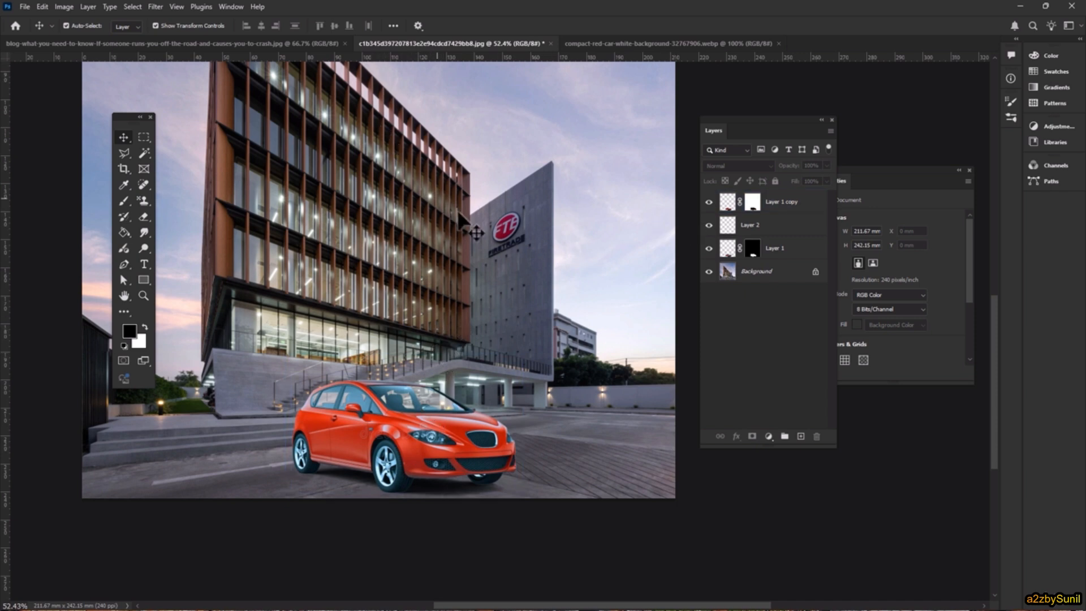
pyautogui.scroll(-2, 514, 231)
pyautogui.click(26, 5)
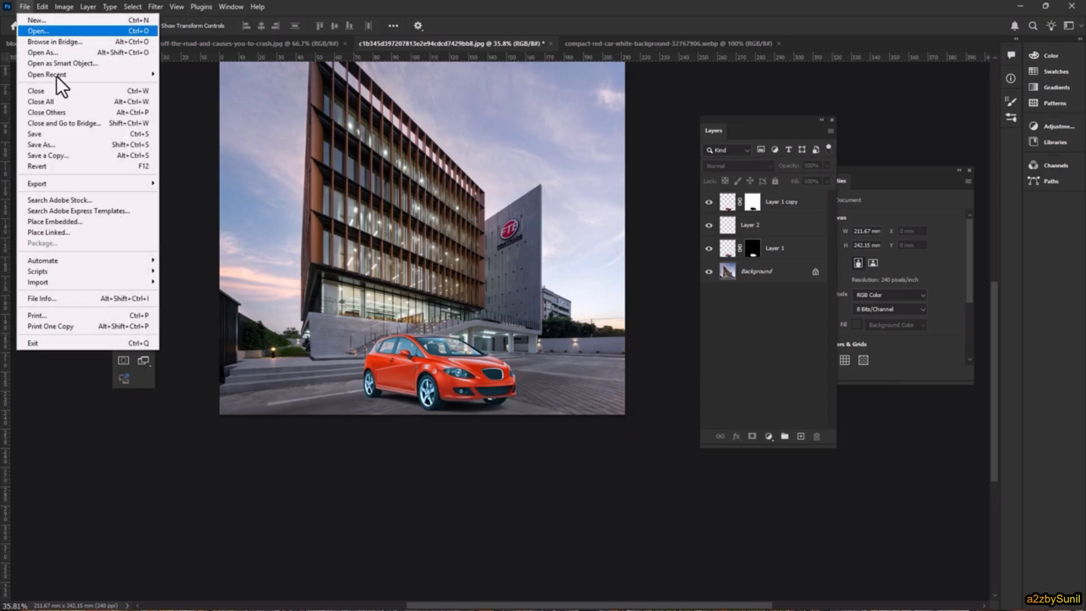
pyautogui.click(85, 156)
pyautogui.scroll(3, 464, 396)
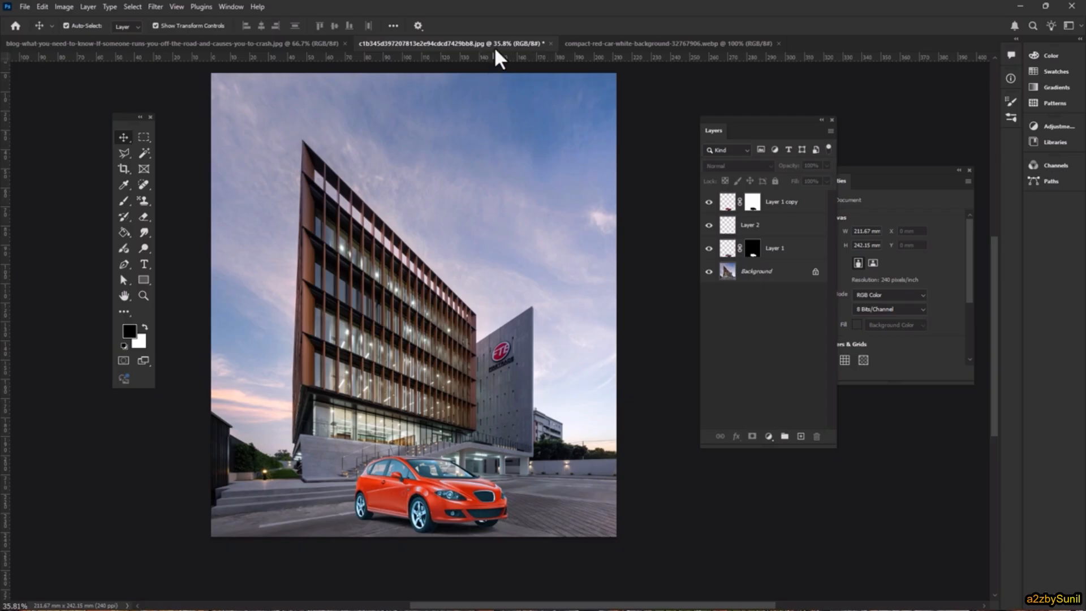
# Close the red car source image and revert the building document to its original state.
pyautogui.click(249, 45)
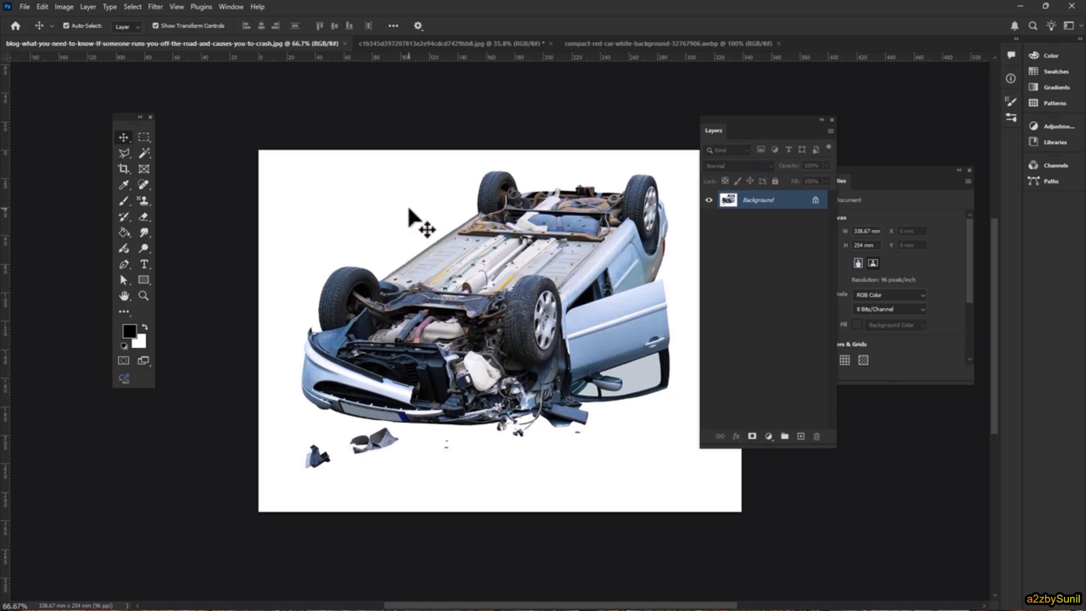
pyautogui.click(487, 44)
pyautogui.click(610, 44)
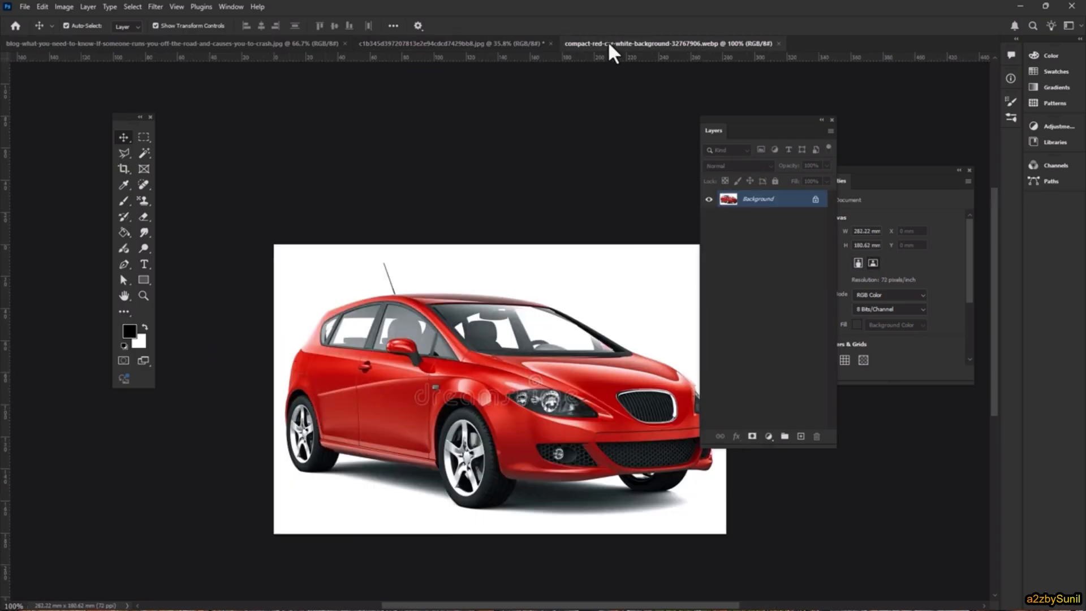
pyautogui.click(779, 43)
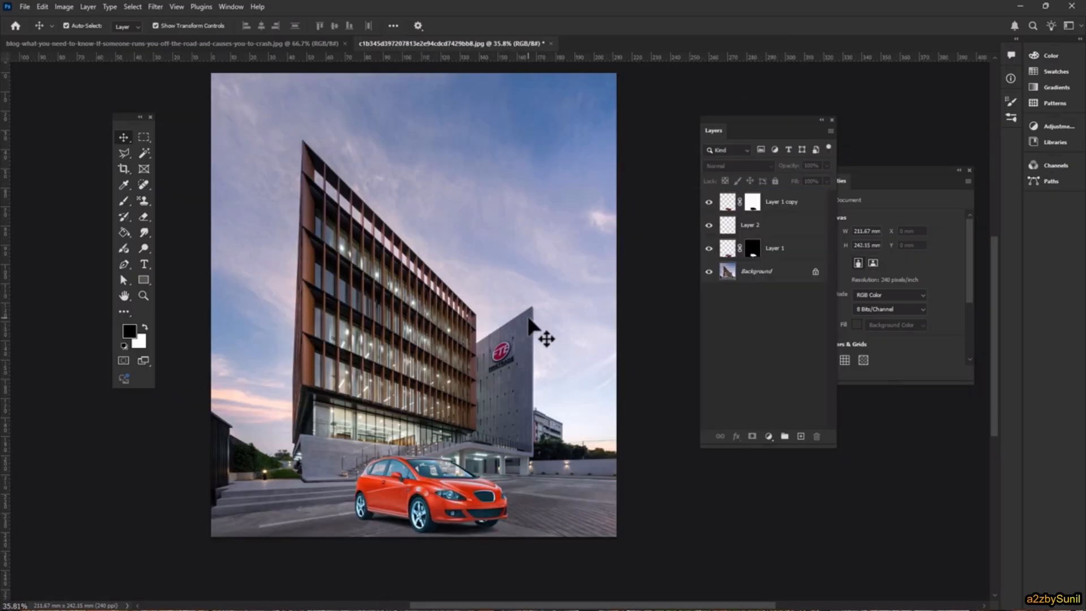
pyautogui.click(24, 6)
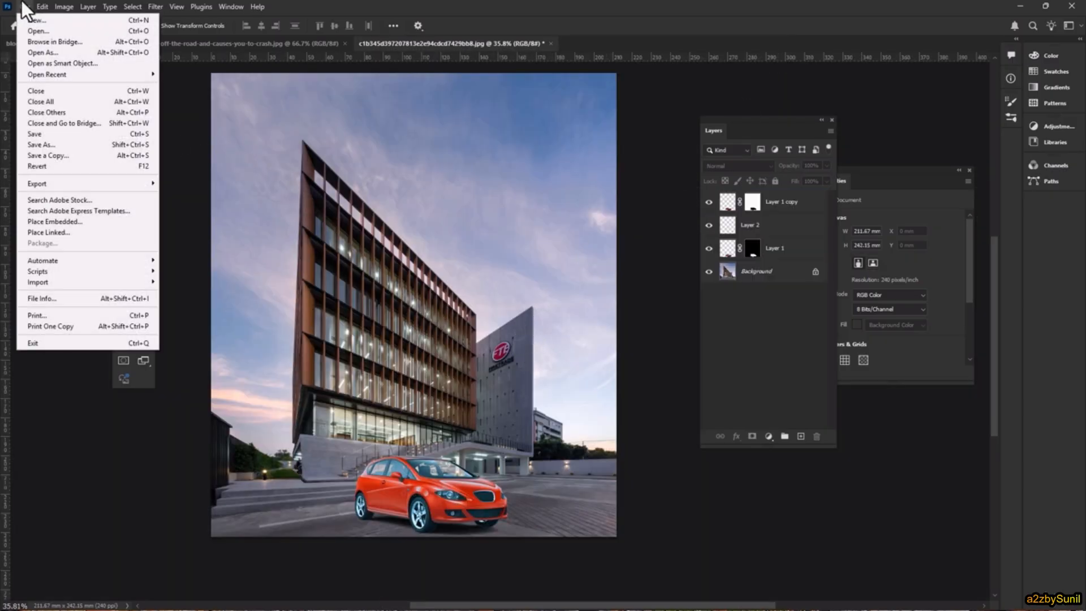
pyautogui.click(59, 170)
# Copy the overturned wrecked car image into the building document and place it over the forecourt.
pyautogui.click(148, 41)
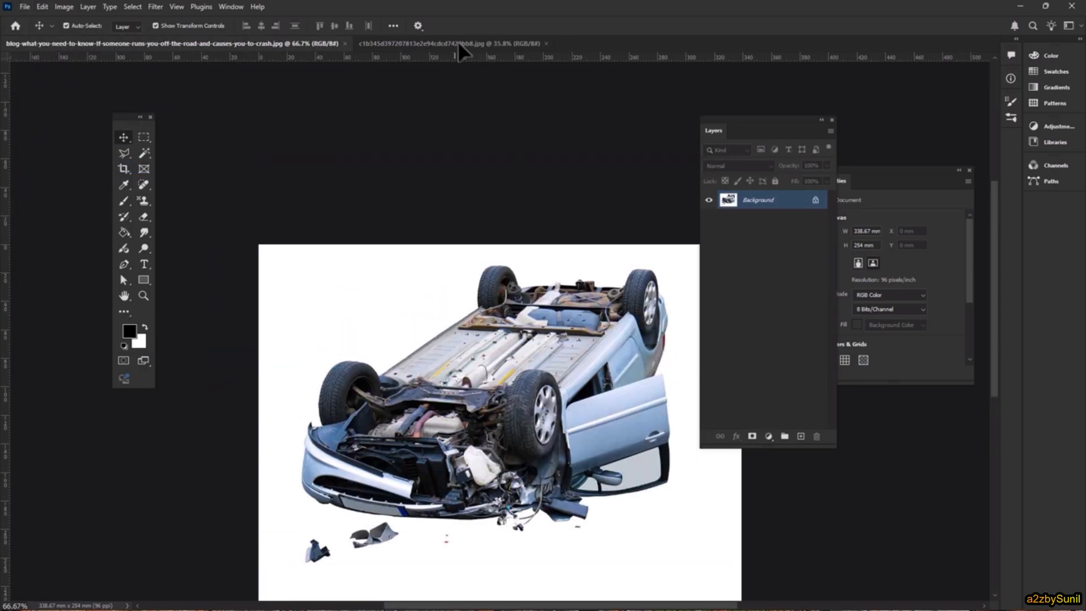
pyautogui.click(457, 43)
pyautogui.hotkey('ctrl', 'v')
pyautogui.moveTo(429, 345); pyautogui.dragTo(416, 474)
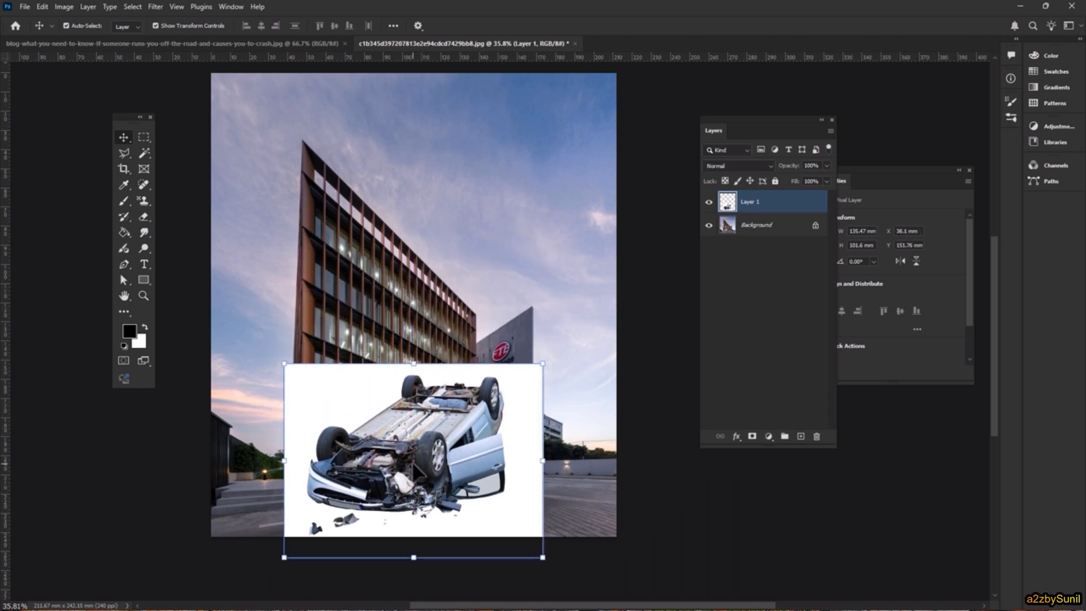
# Scale the wrecked car layer down to about 70%, position it on the pavement and commit the transform.
pyautogui.moveTo(542, 362); pyautogui.dragTo(495, 436)
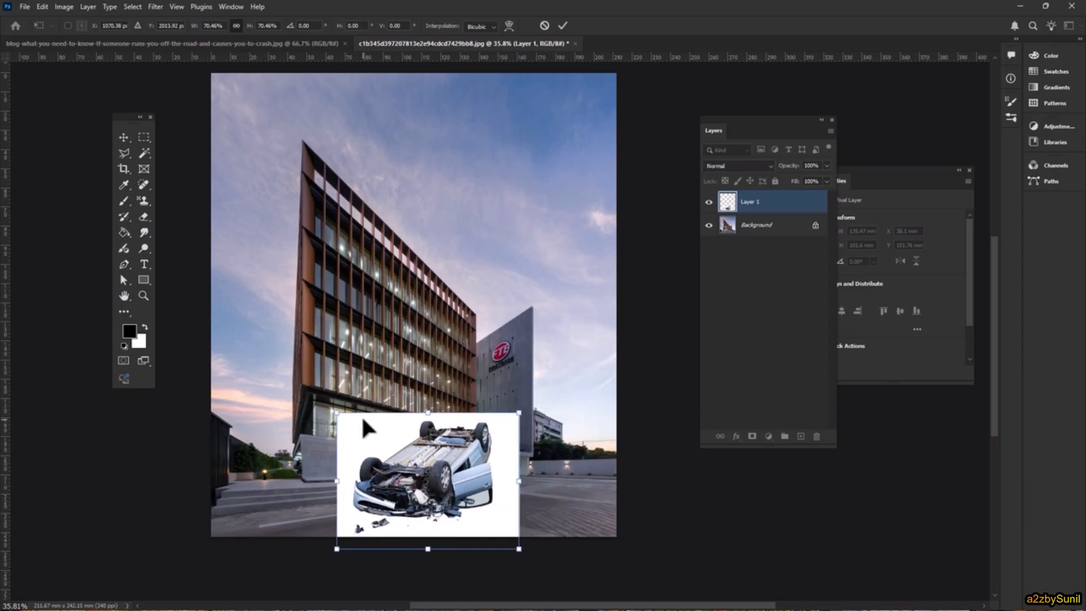
pyautogui.click(131, 7)
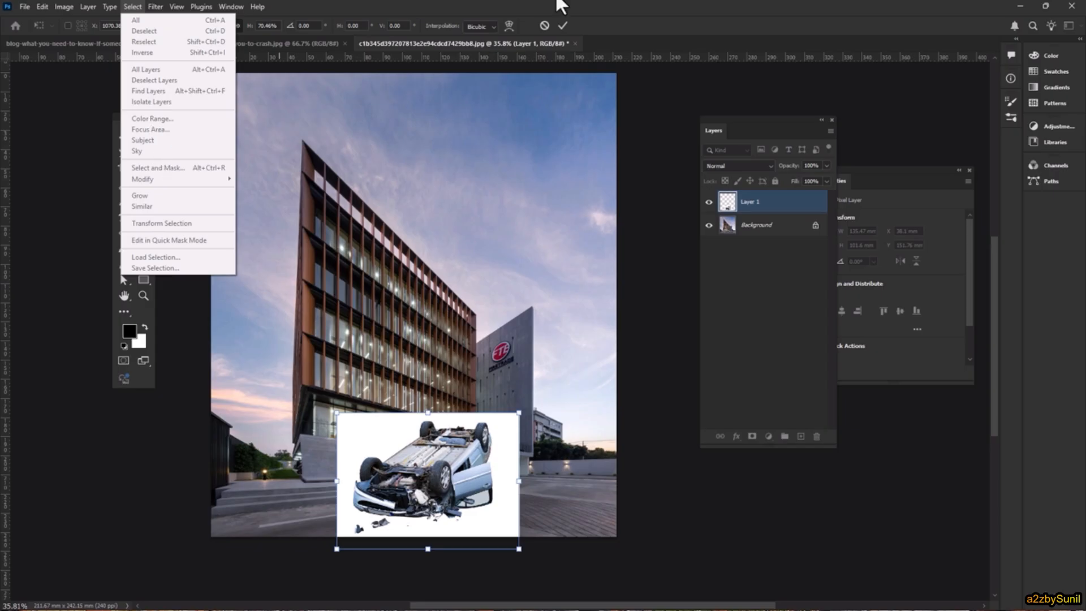
pyautogui.click(555, 32)
pyautogui.click(559, 28)
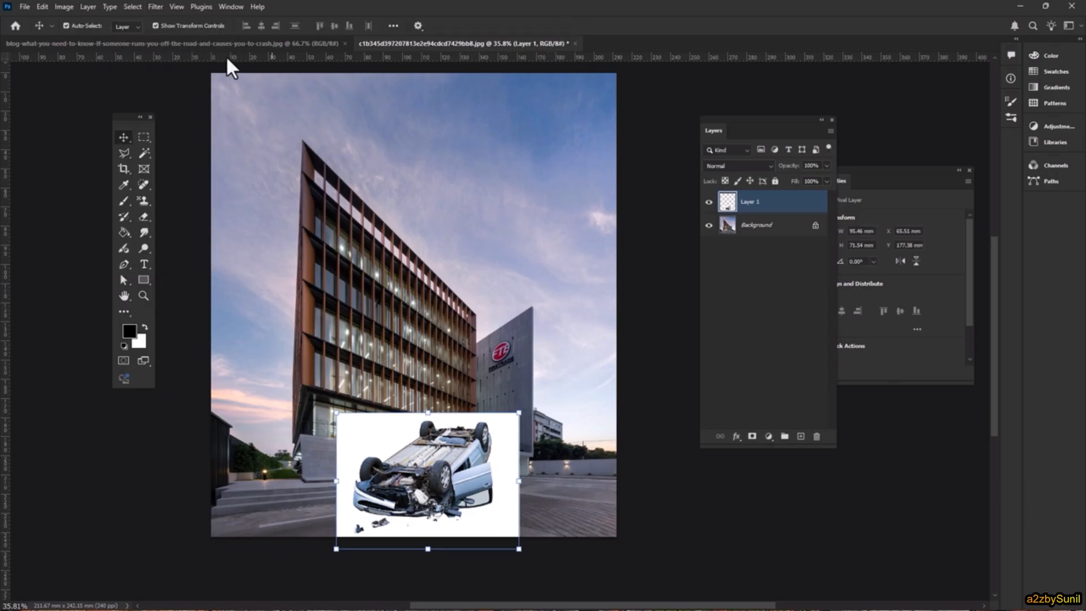
# Select the wrecked car on Layer 1 with Select Subject and inspect the selection around the loose debris.
pyautogui.click(117, 4)
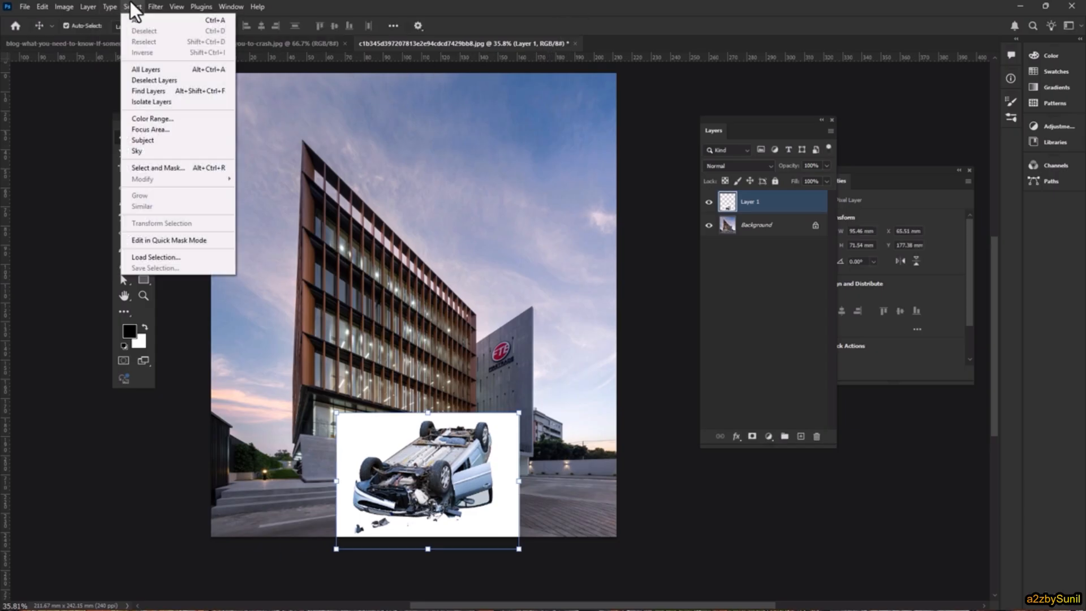
pyautogui.click(157, 140)
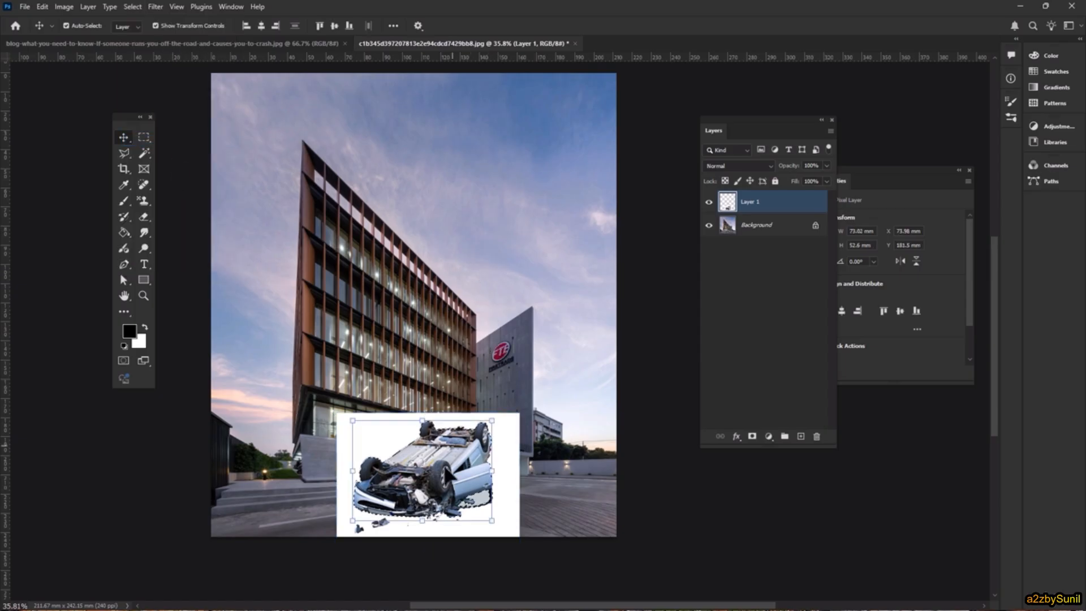
pyautogui.scroll(5, 364, 551)
pyautogui.scroll(2, 364, 552)
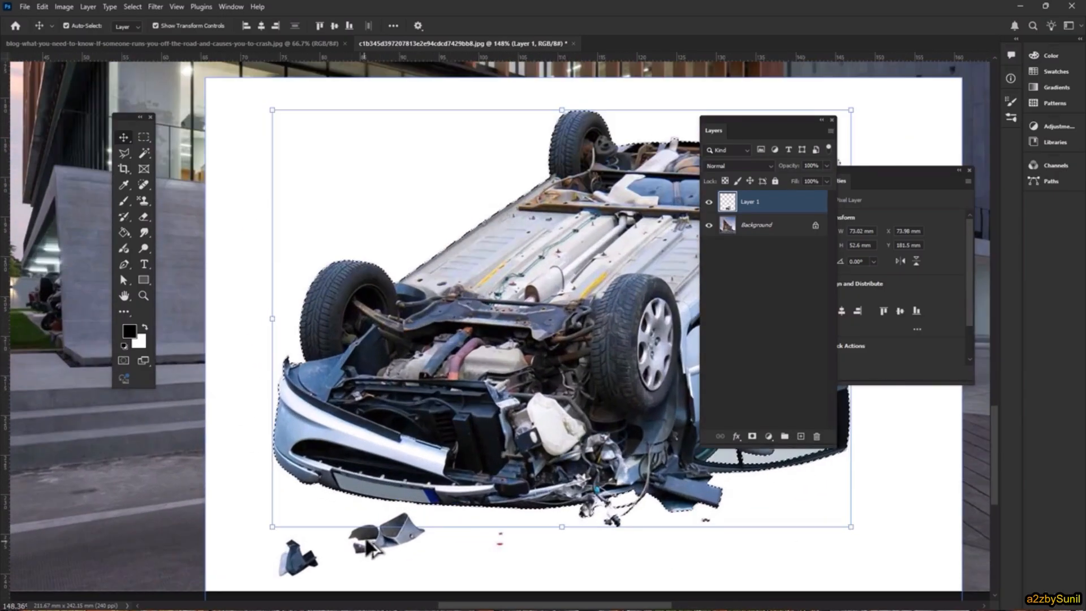
pyautogui.scroll(2, 486, 317)
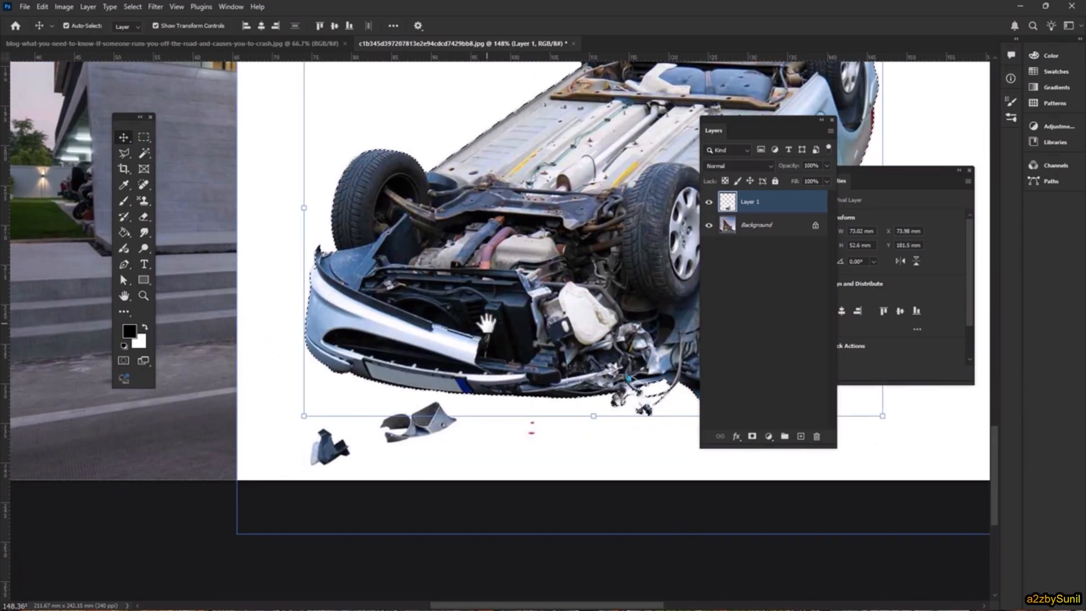
# Add the two loose debris pieces below the bumper to the selection using Quick Selection with a size 25 brush.
pyautogui.moveTo(141, 149); pyautogui.dragTo(171, 164)
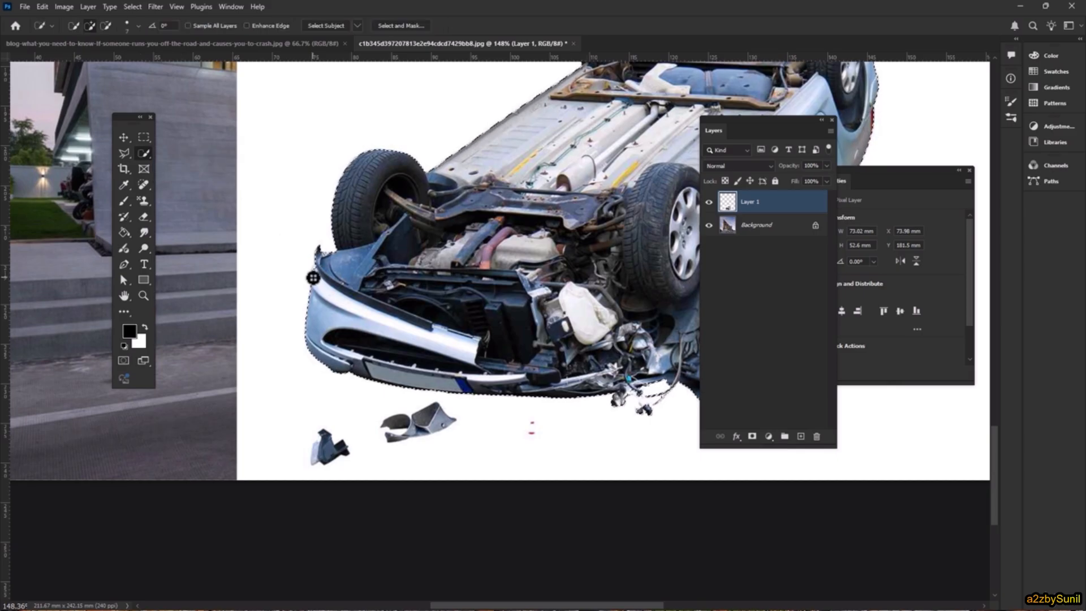
pyautogui.press(']')
pyautogui.press(']')
pyautogui.press(']')
pyautogui.press(']')
pyautogui.press(']')
pyautogui.press(']')
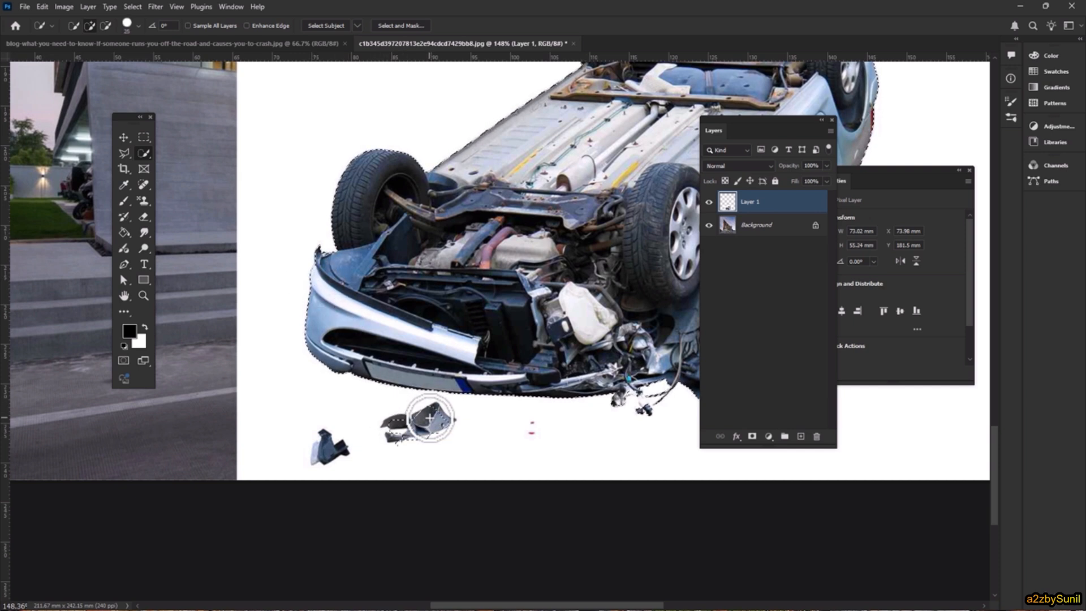
pyautogui.moveTo(430, 419); pyautogui.dragTo(327, 443)
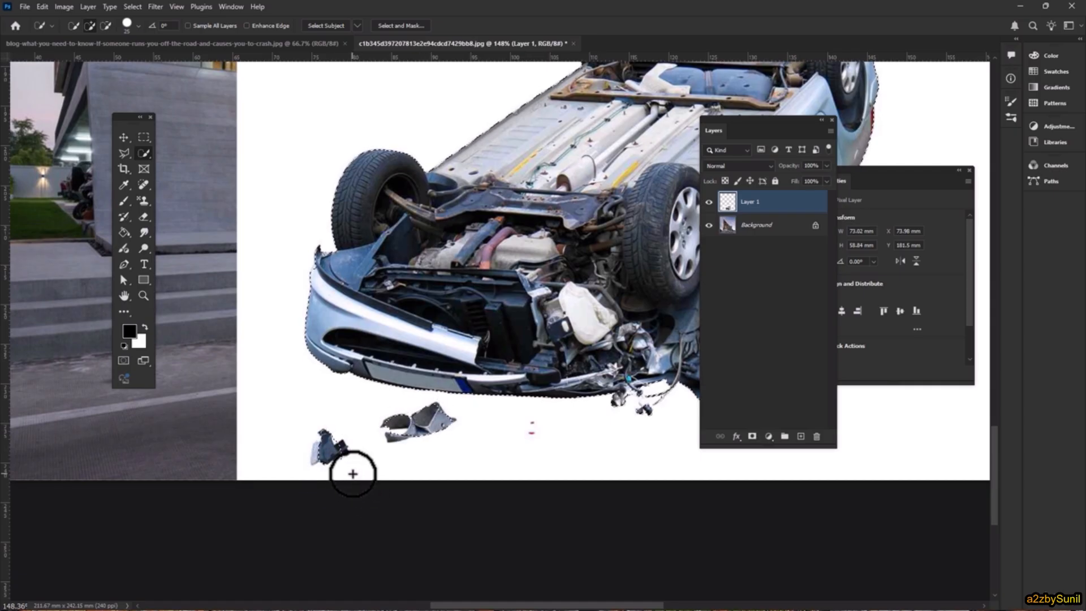
# Refine the Quick Selection edges around the two loose debris pieces below the bumper using a smaller brush.
pyautogui.press('[')
pyautogui.press('[')
pyautogui.scroll(5, 361, 443)
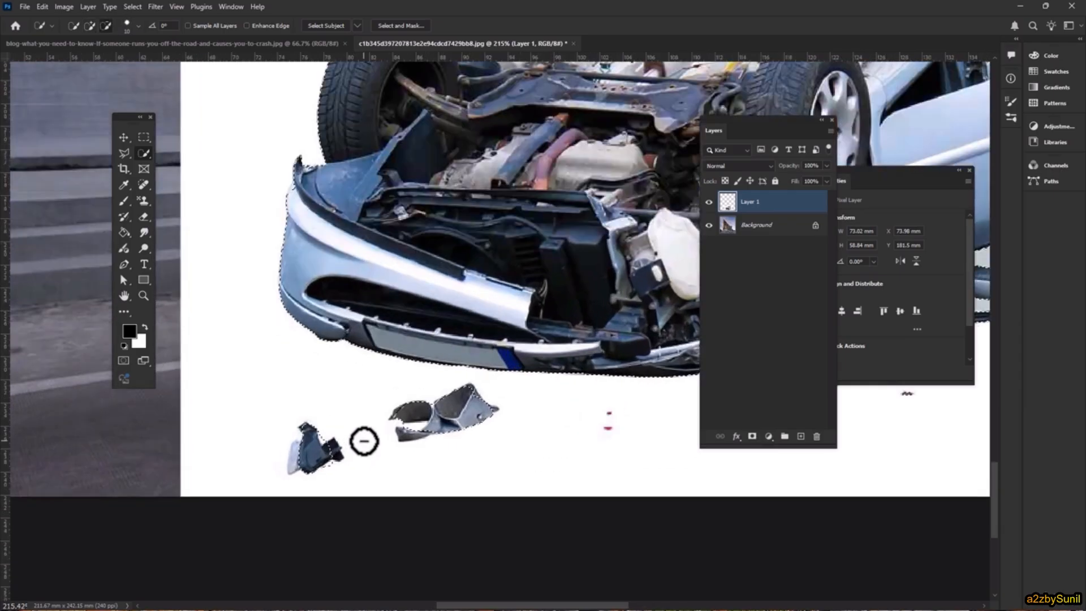
pyautogui.moveTo(246, 479)
pyautogui.mouseDown()
pyautogui.moveTo(249, 457)
pyautogui.moveTo(246, 470)
pyautogui.moveTo(245, 458)
pyautogui.moveTo(242, 467)
pyautogui.moveTo(310, 444)
pyautogui.mouseUp()
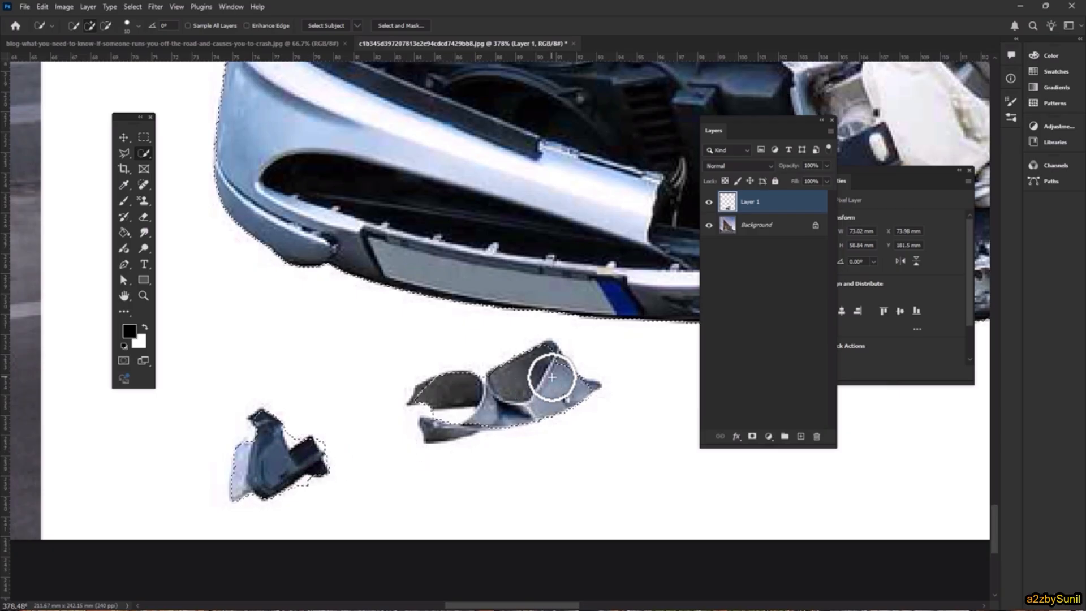
pyautogui.click(554, 365)
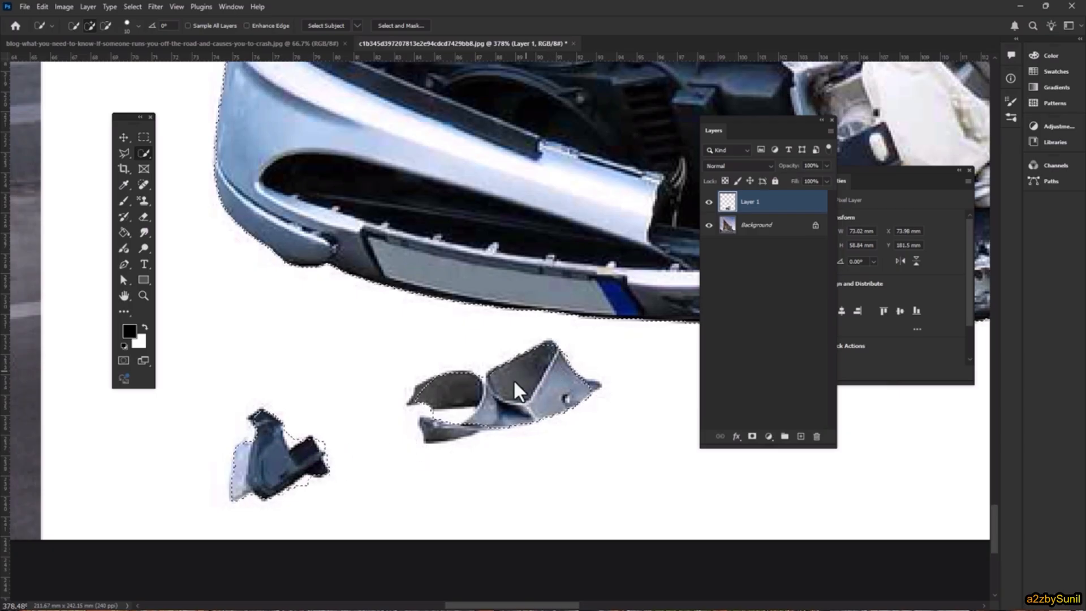
pyautogui.click(439, 436)
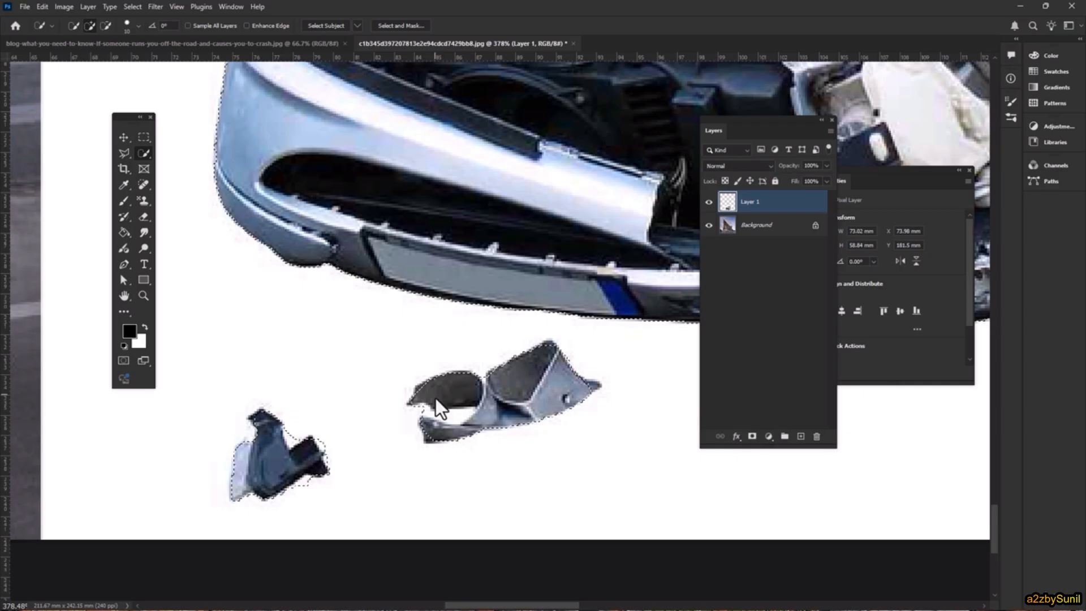
pyautogui.keyDown('alt'); pyautogui.click(476, 425); pyautogui.keyUp('alt')
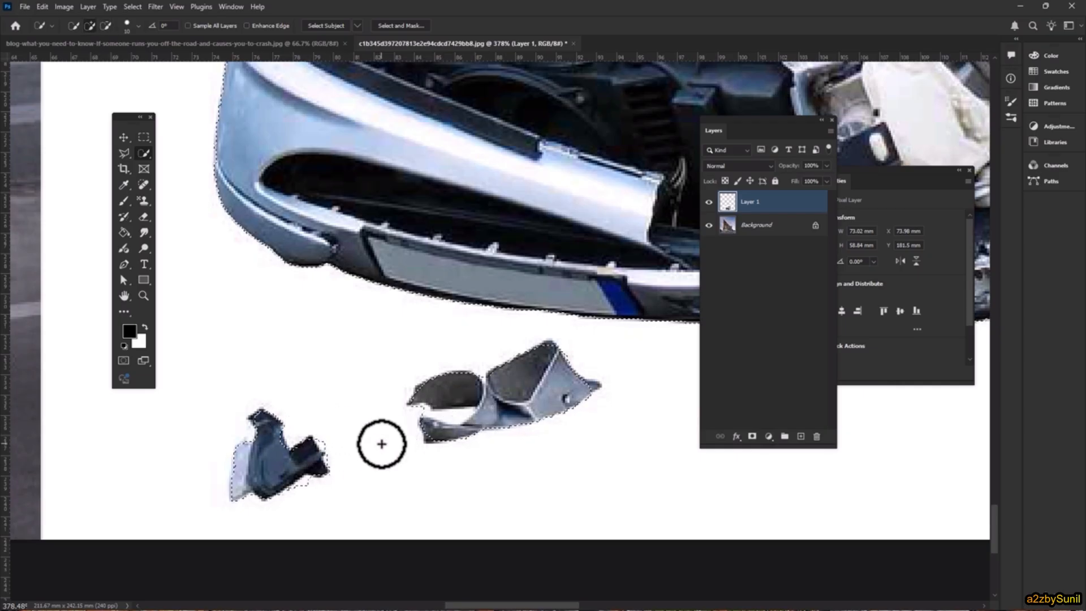
# Mask Layer 1 with the selection to hide the white backdrop, and duplicate the masked wrecked car layer.
pyautogui.scroll(-2, 381, 443)
pyautogui.scroll(-6, 381, 443)
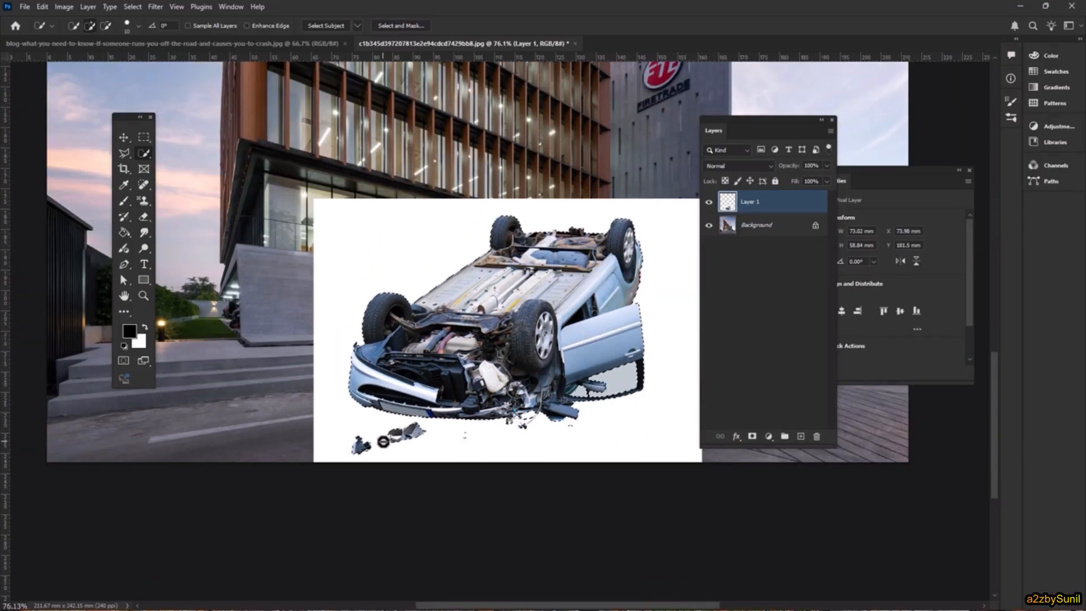
pyautogui.moveTo(477, 371); pyautogui.dragTo(426, 376)
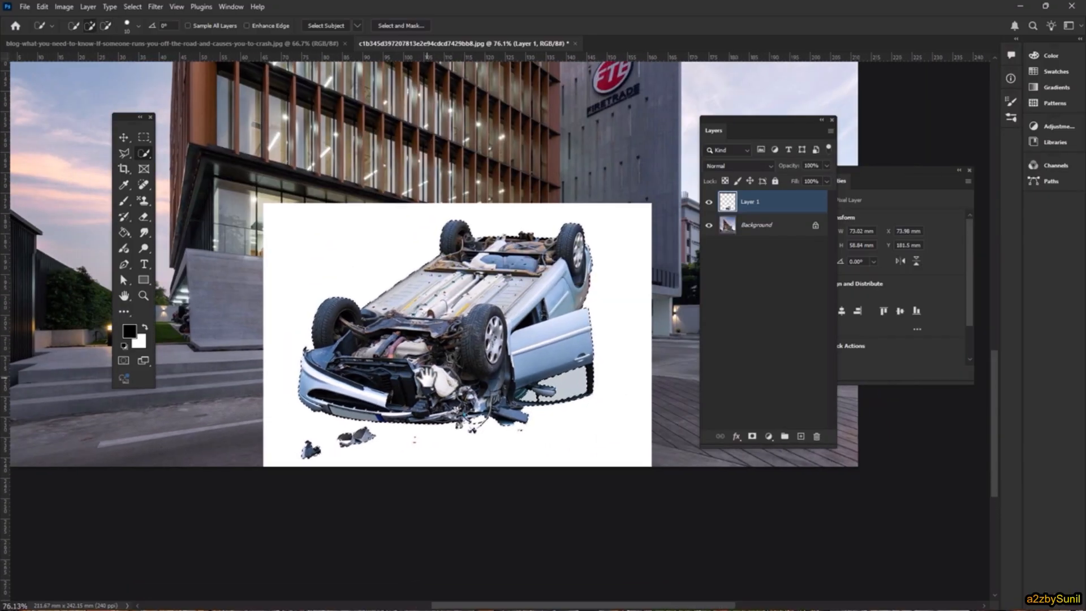
pyautogui.click(752, 436)
pyautogui.scroll(-2, 507, 364)
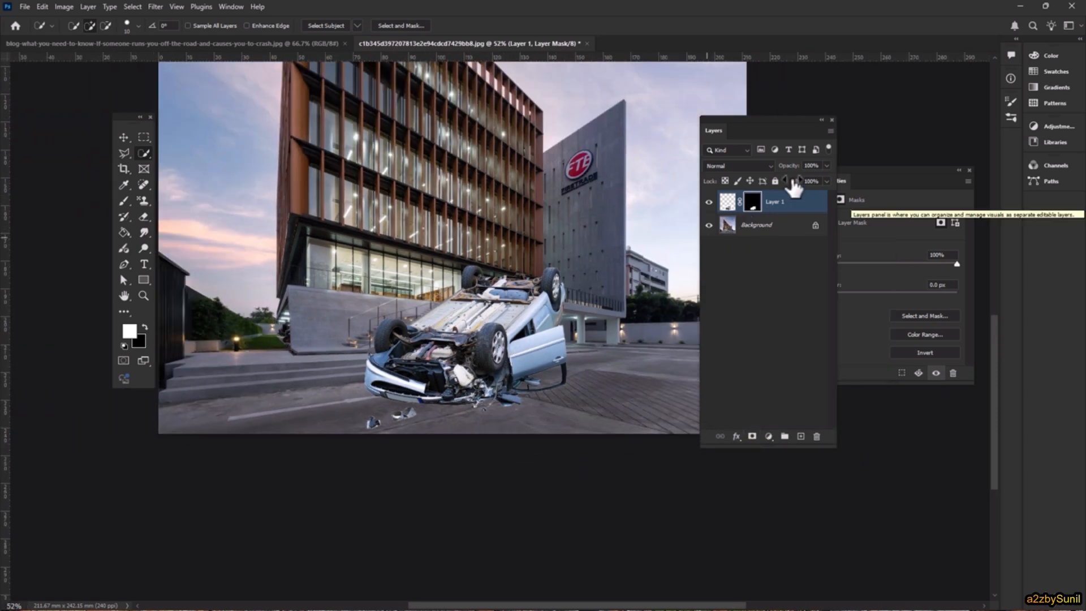
pyautogui.click(758, 294)
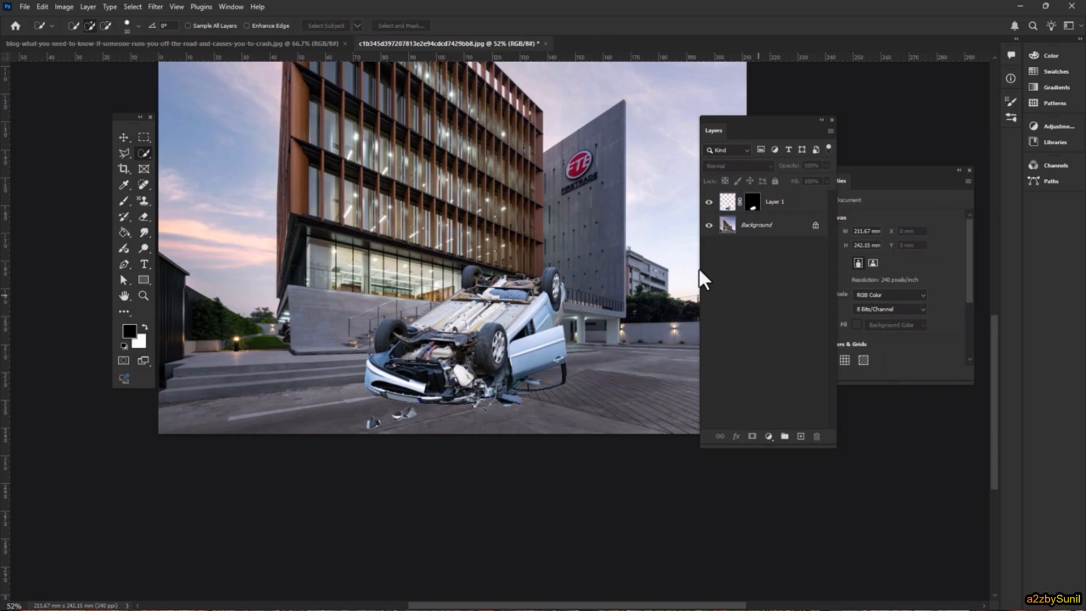
pyautogui.click(728, 204)
pyautogui.moveTo(725, 229); pyautogui.dragTo(800, 436)
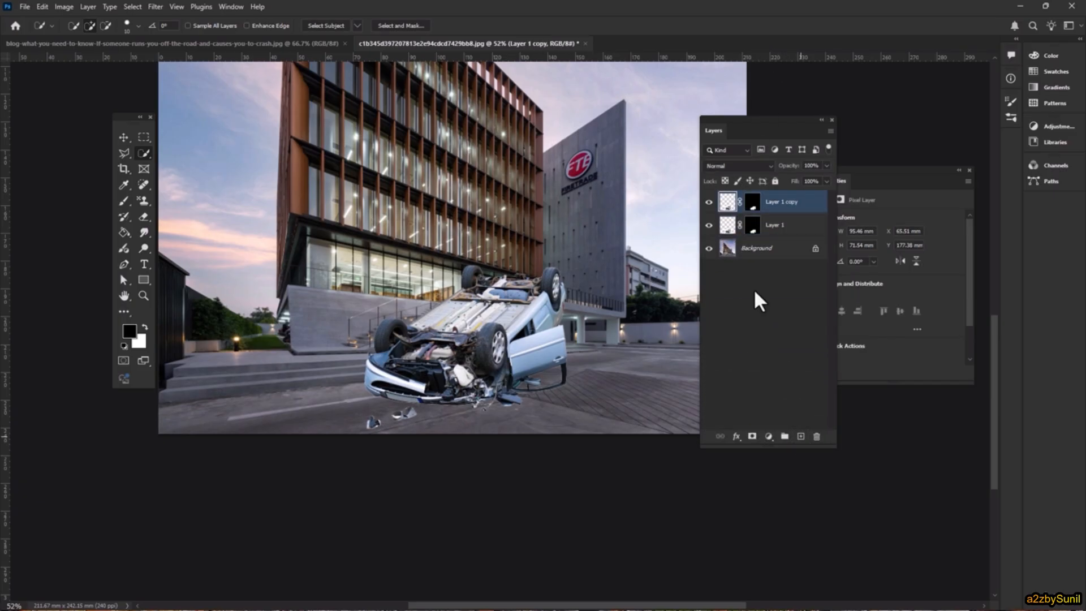
# Apply a Normal, 100% opacity Color Overlay to the original Layer 1 using #282c35 sampled from the pavement.
pyautogui.click(763, 222)
pyautogui.click(769, 227)
pyautogui.rightClick(771, 227)
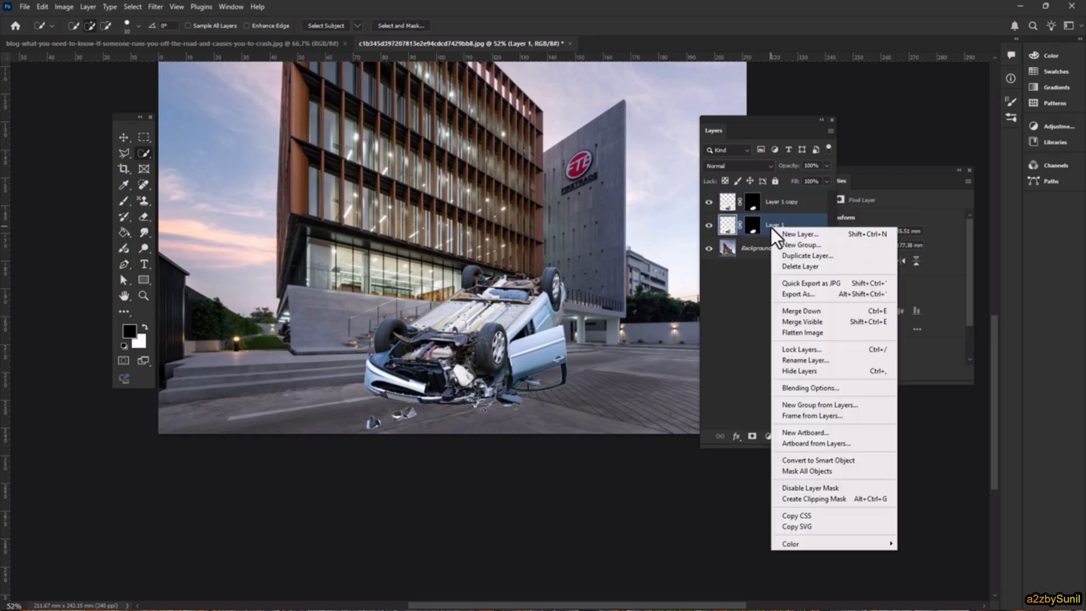
pyautogui.click(805, 386)
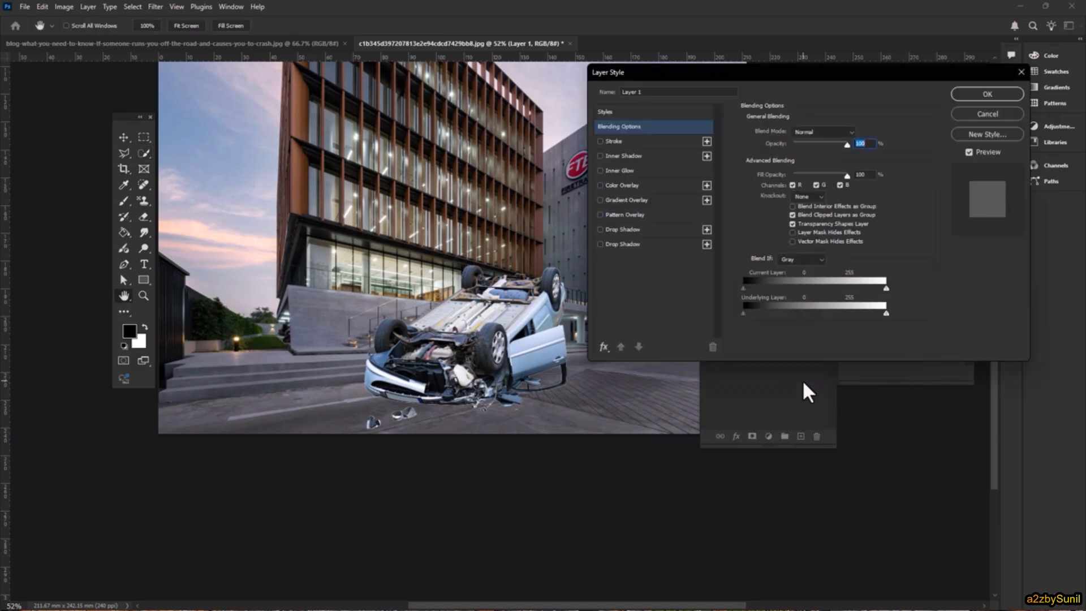
pyautogui.click(625, 244)
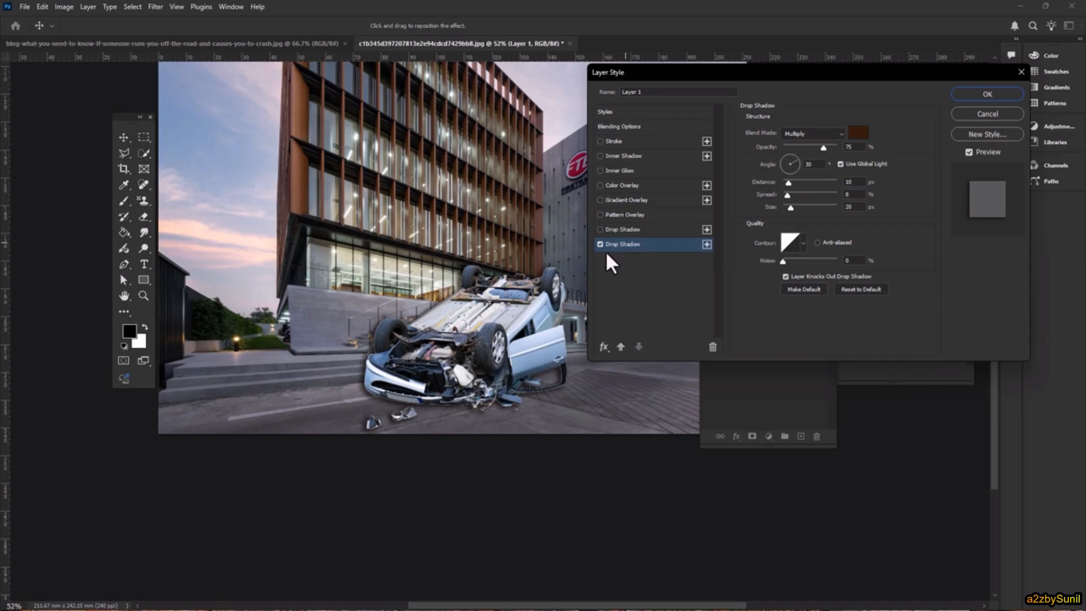
pyautogui.click(599, 245)
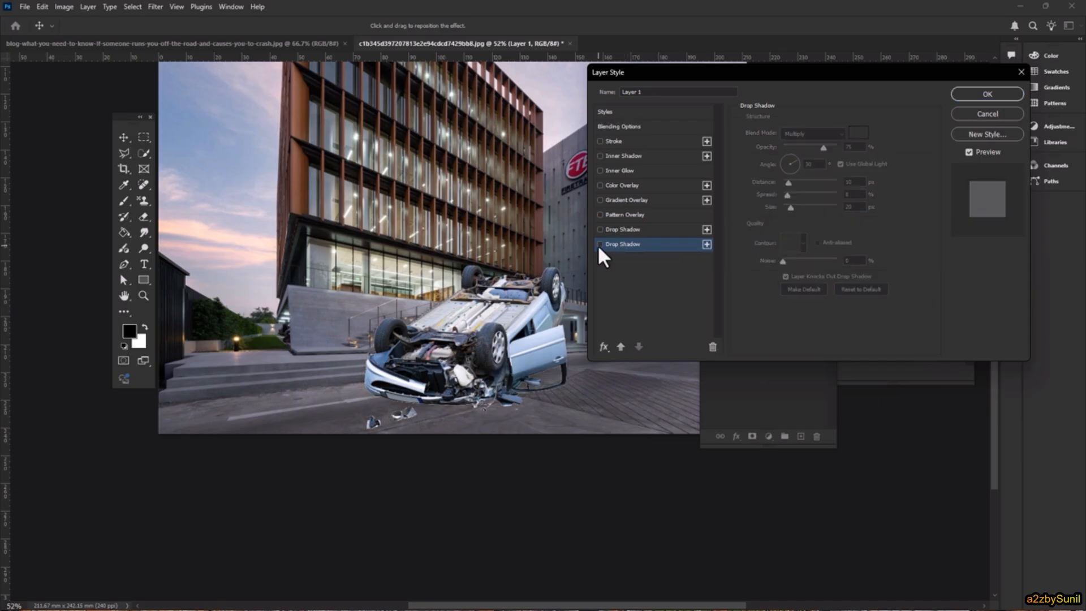
pyautogui.click(630, 190)
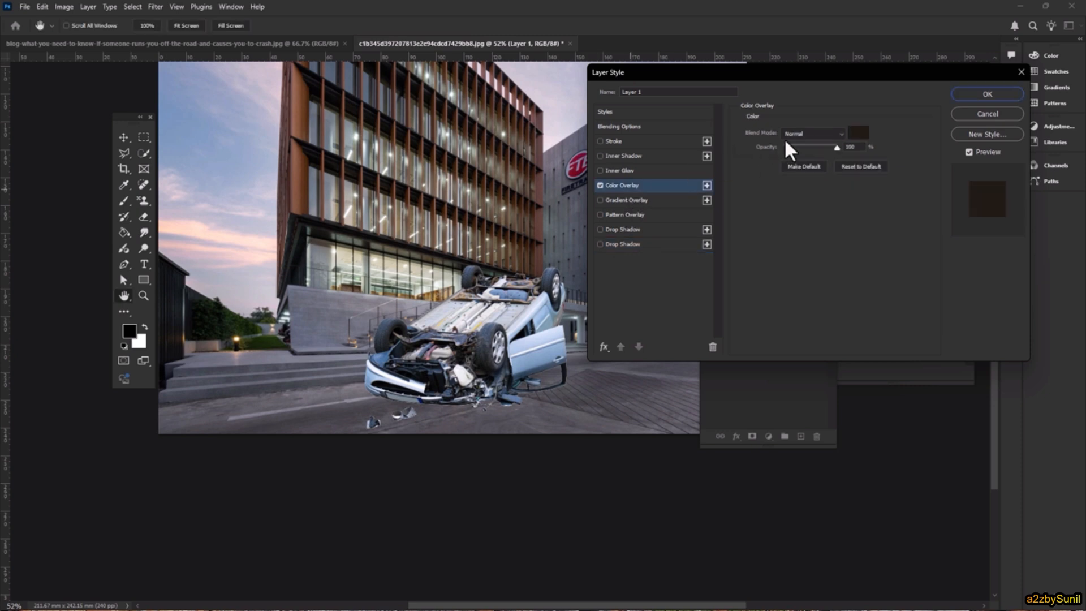
pyautogui.click(855, 133)
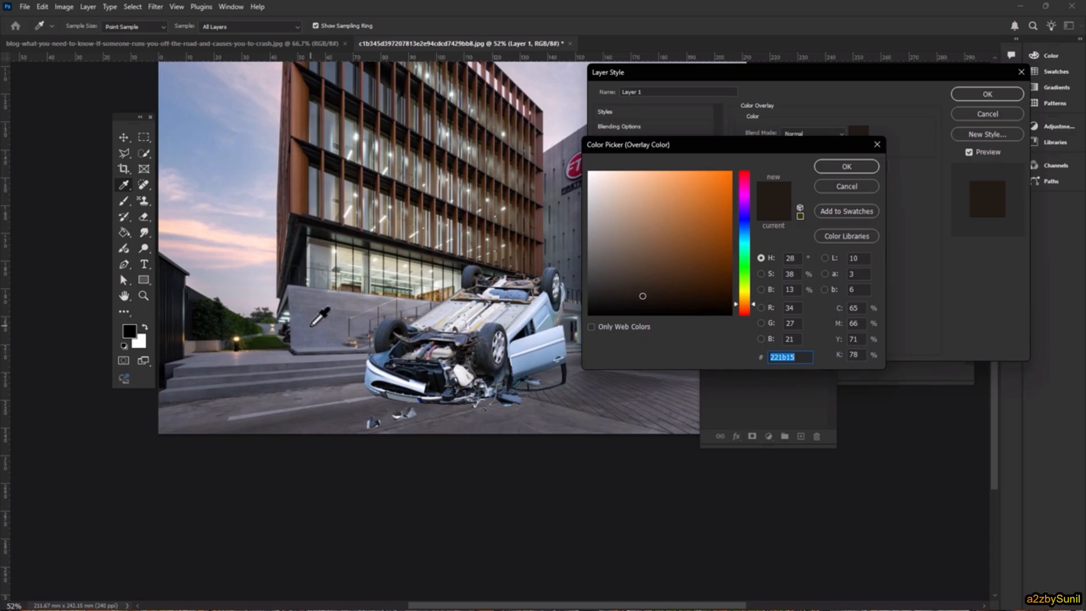
pyautogui.click(169, 401)
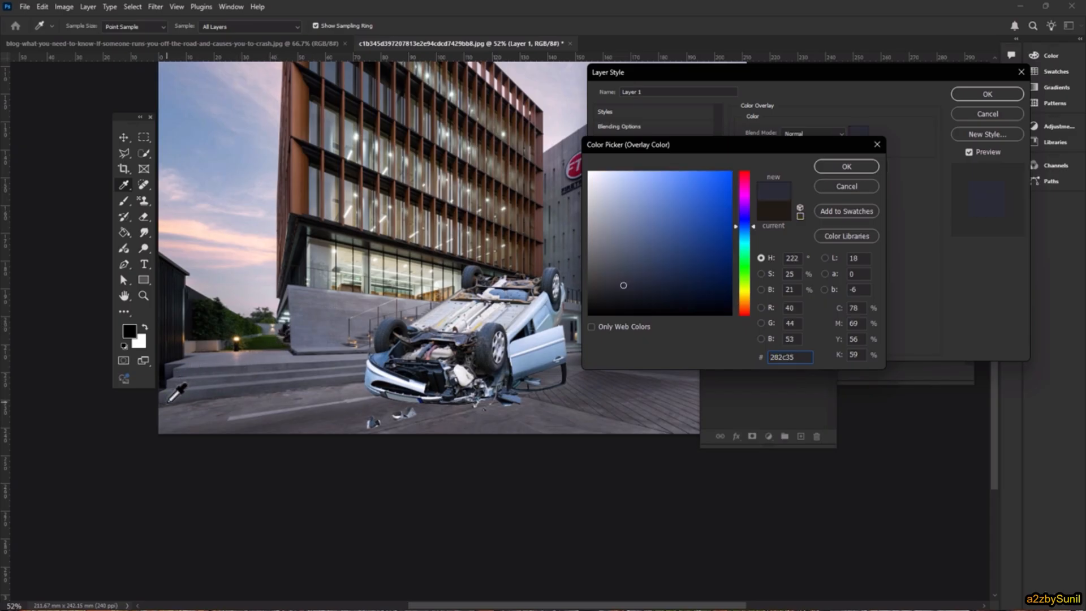
pyautogui.click(844, 167)
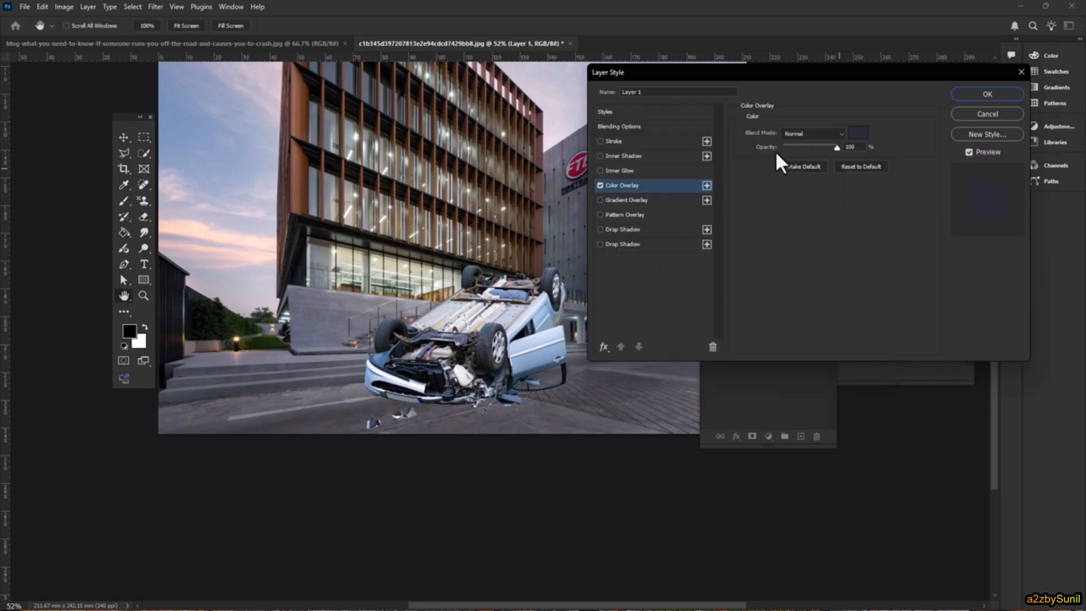
pyautogui.click(986, 94)
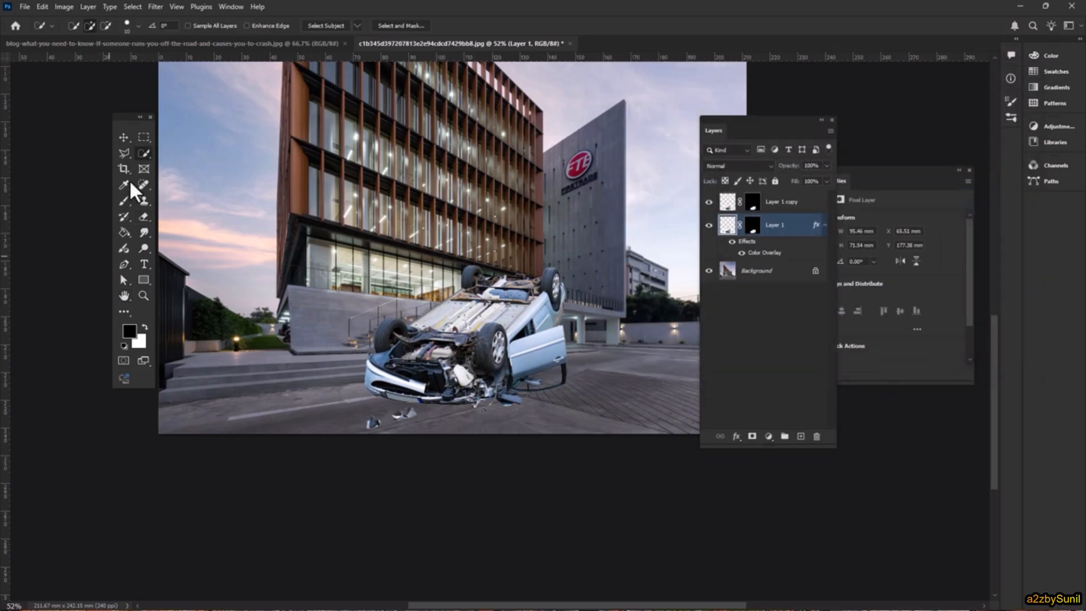
# Nudge the dark Layer 1 down to Y 178.43 mm so it offsets beneath the duplicated car.
pyautogui.click(131, 136)
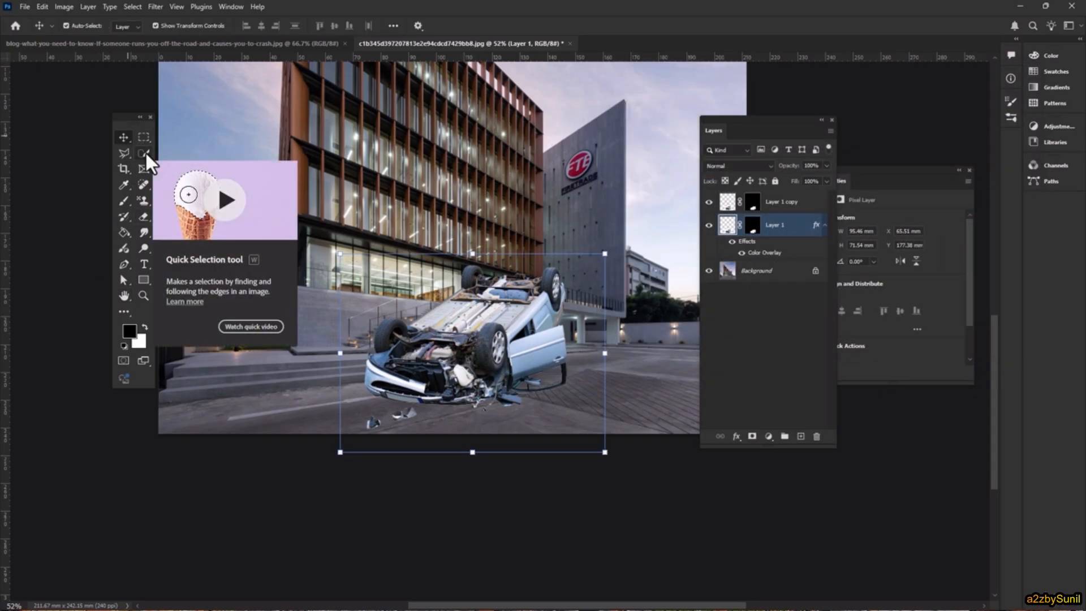
pyautogui.press('Down')
pyautogui.press('Down')
pyautogui.press('Down')
pyautogui.press('Down')
pyautogui.press('Down')
pyautogui.press('Down')
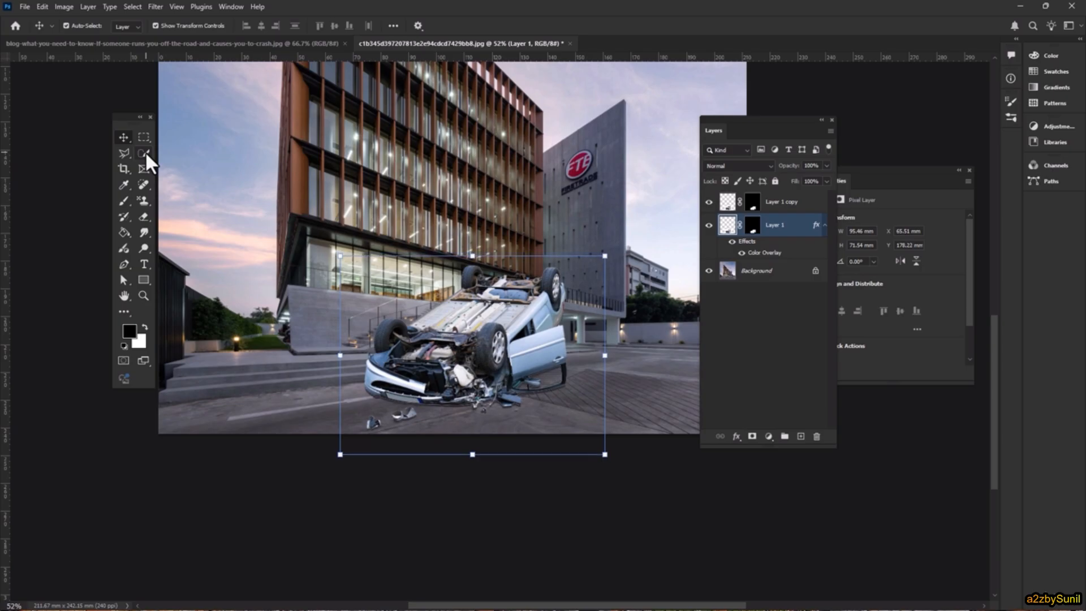
pyautogui.press('Down')
pyautogui.press('Down')
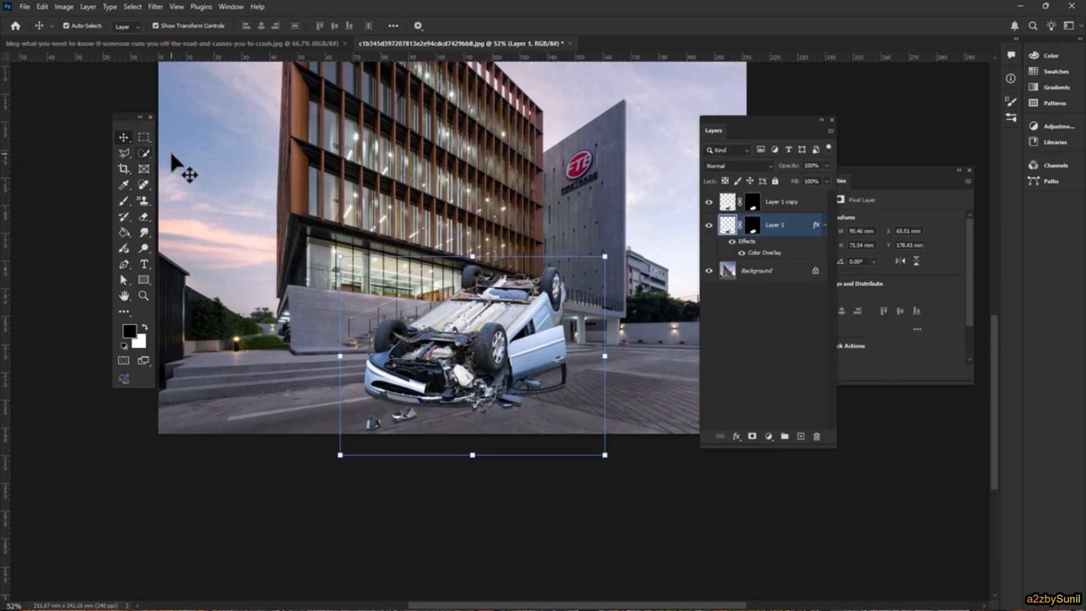
# Add a Drop Shadow to Layer 1 with its colour sampled from the pavement.
pyautogui.rightClick(787, 224)
pyautogui.click(835, 382)
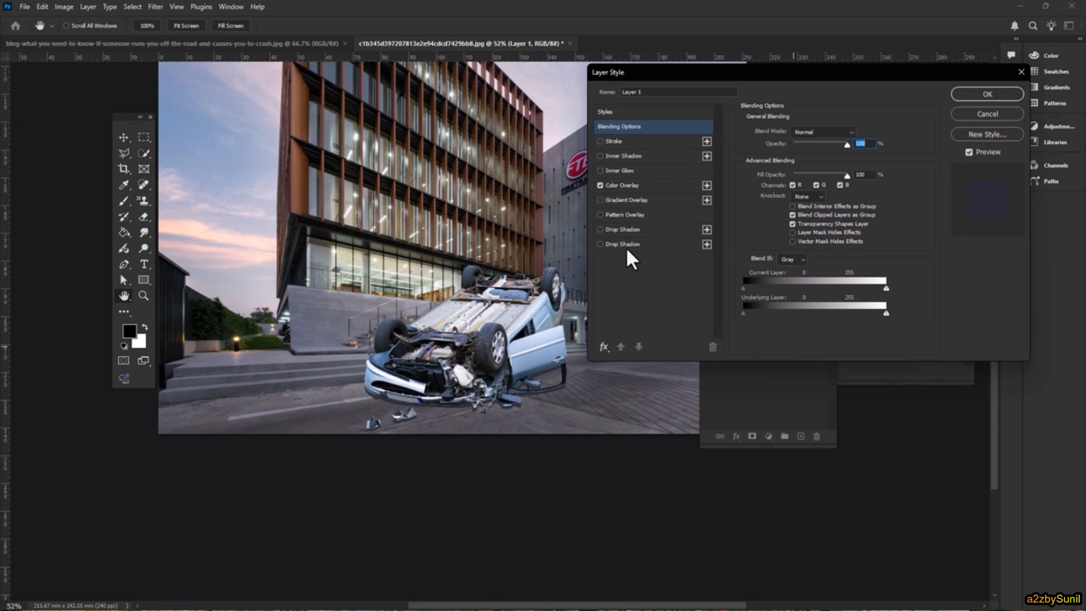
pyautogui.click(624, 244)
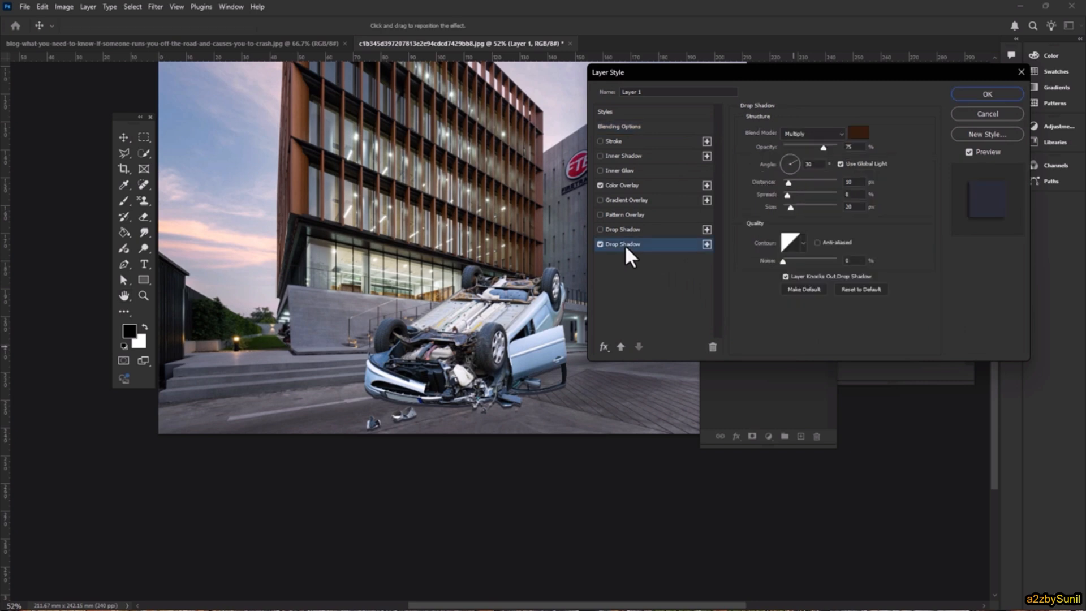
pyautogui.click(859, 134)
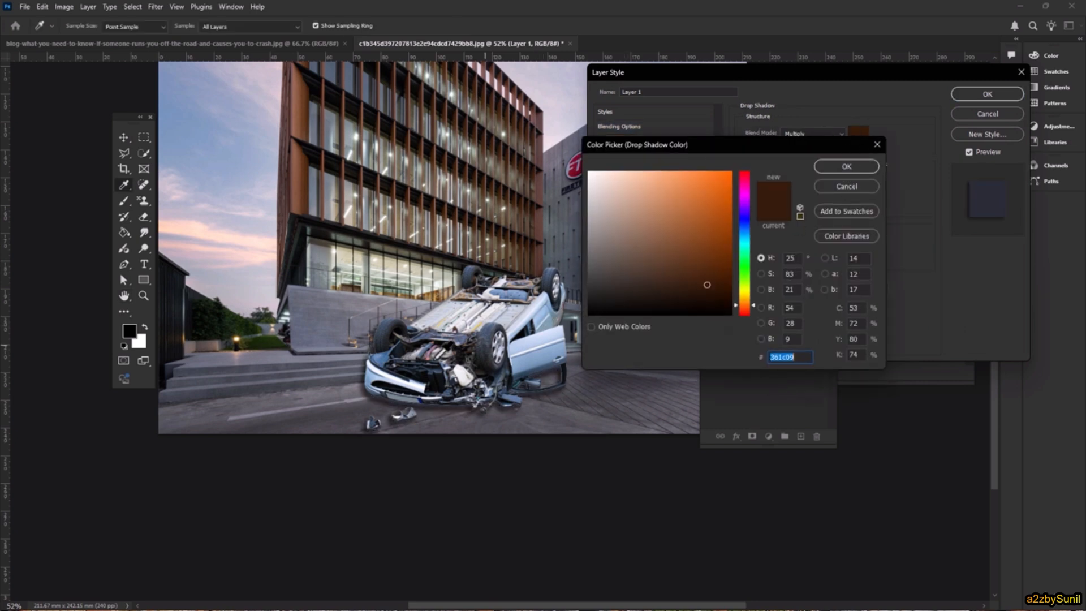
pyautogui.moveTo(179, 398); pyautogui.dragTo(192, 398)
pyautogui.click(856, 165)
# Try the Dissolve blend mode for the drop shadow and adjust its angle to 91° and size to 24 px.
pyautogui.click(828, 136)
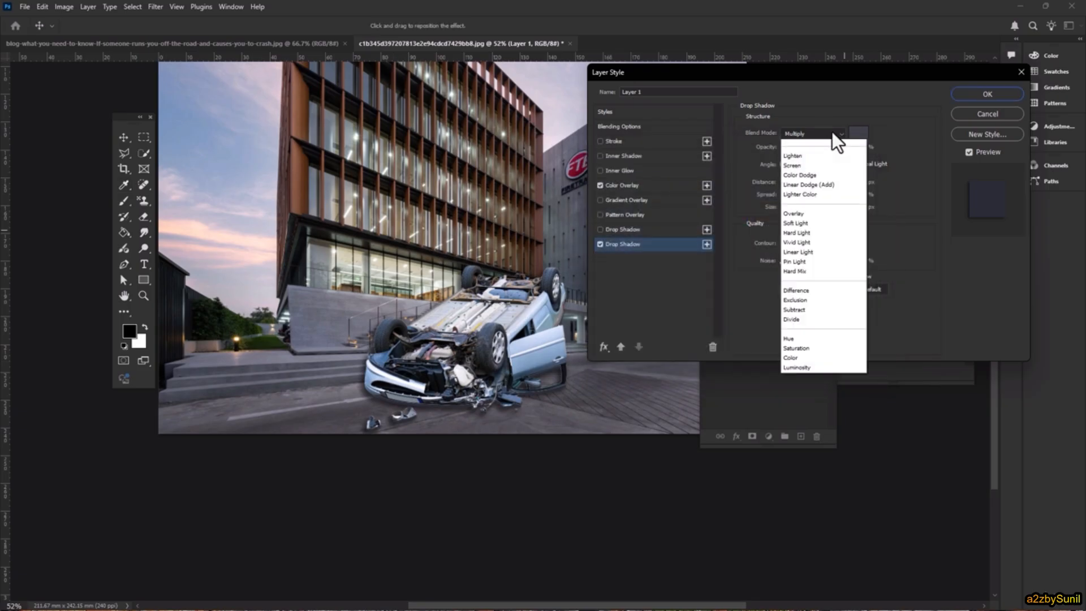
pyautogui.click(820, 151)
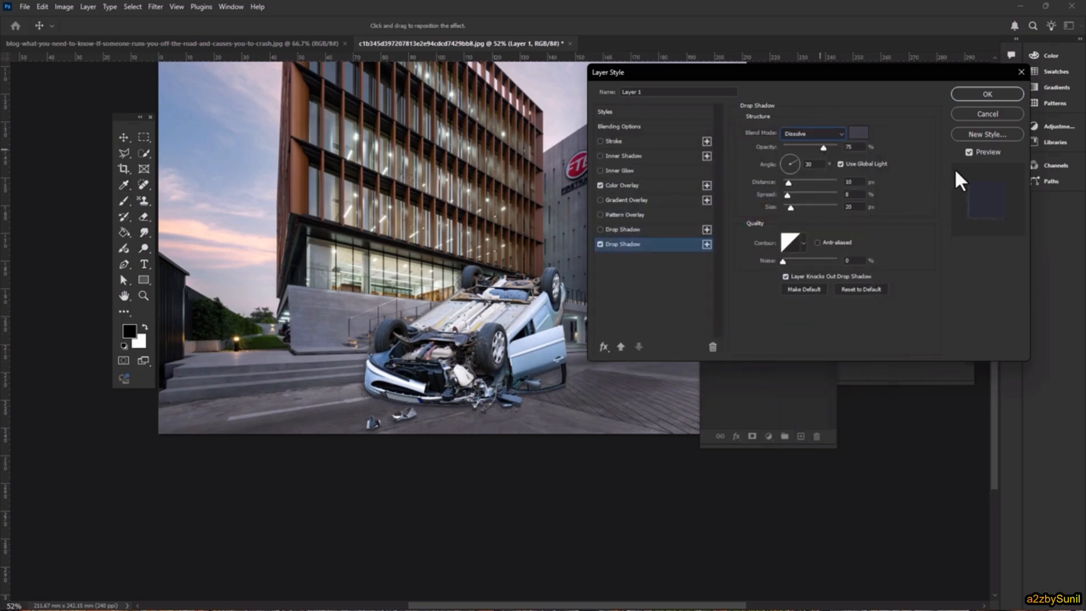
pyautogui.click(790, 164)
pyautogui.moveTo(796, 170); pyautogui.dragTo(799, 173)
pyautogui.click(790, 175)
pyautogui.moveTo(793, 207); pyautogui.dragTo(790, 162)
pyautogui.click(790, 160)
# Set the drop shadow's blend mode to Normal, opacity to 100%, distance to 17 px and spread to 15%.
pyautogui.click(820, 134)
pyautogui.scroll(1, 820, 136)
pyautogui.click(814, 144)
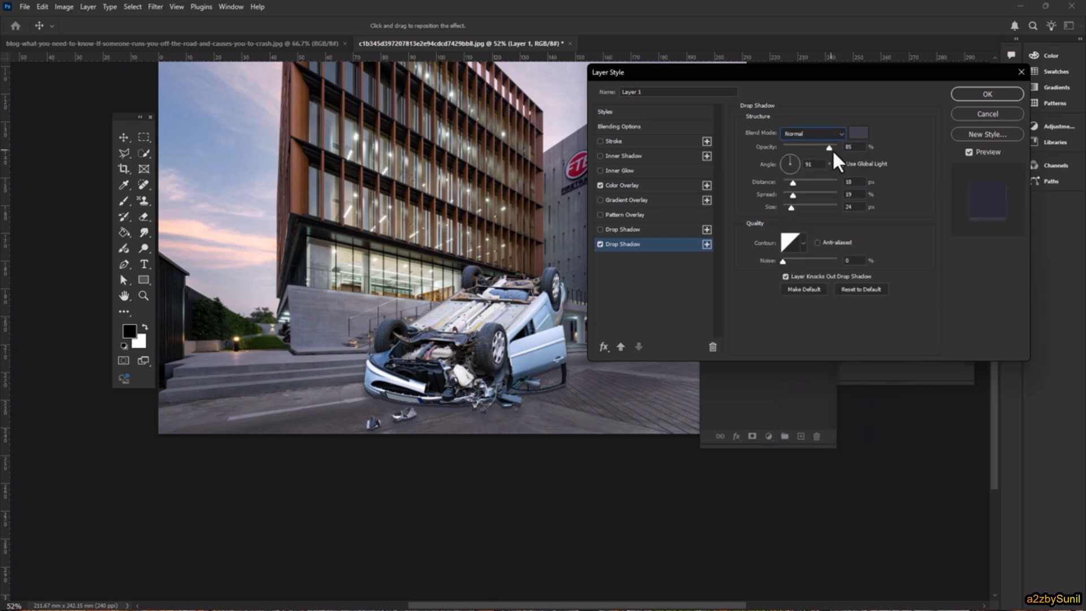
pyautogui.moveTo(831, 148); pyautogui.dragTo(853, 153)
pyautogui.moveTo(794, 182)
pyautogui.mouseDown()
pyautogui.moveTo(807, 190)
pyautogui.moveTo(792, 193)
pyautogui.mouseUp()
# Darken the drop shadow colour to #2c2e37.
pyautogui.click(851, 134)
pyautogui.click(618, 287)
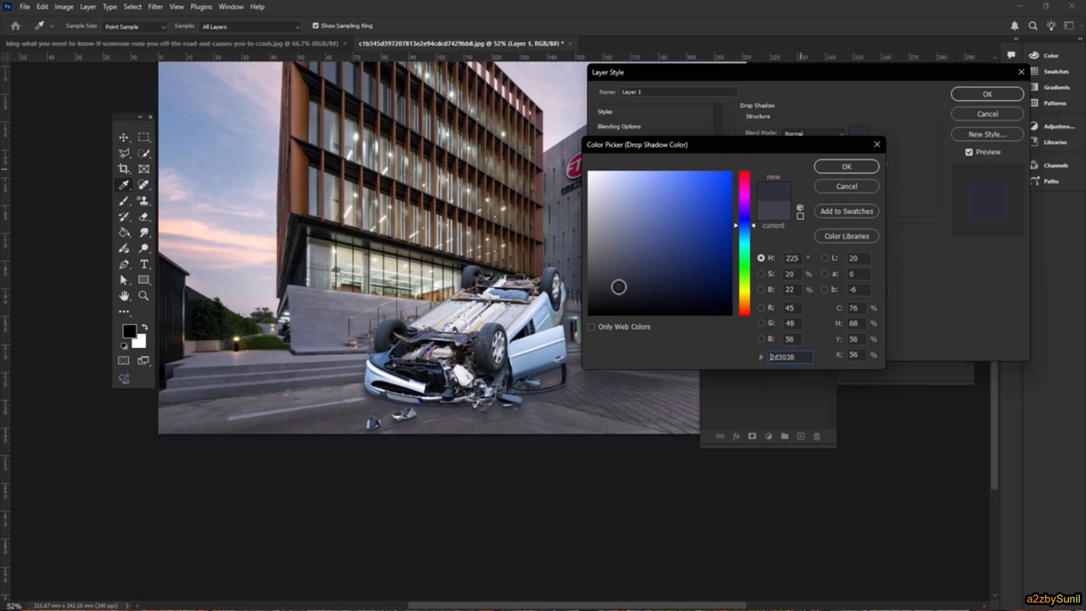
pyautogui.moveTo(619, 287); pyautogui.dragTo(618, 285)
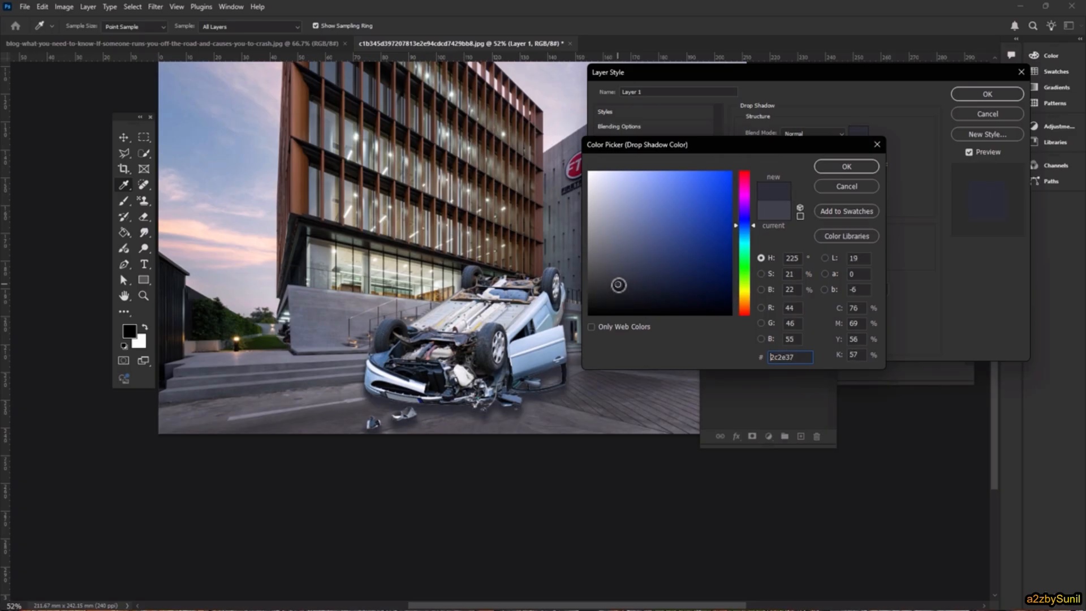
pyautogui.click(836, 166)
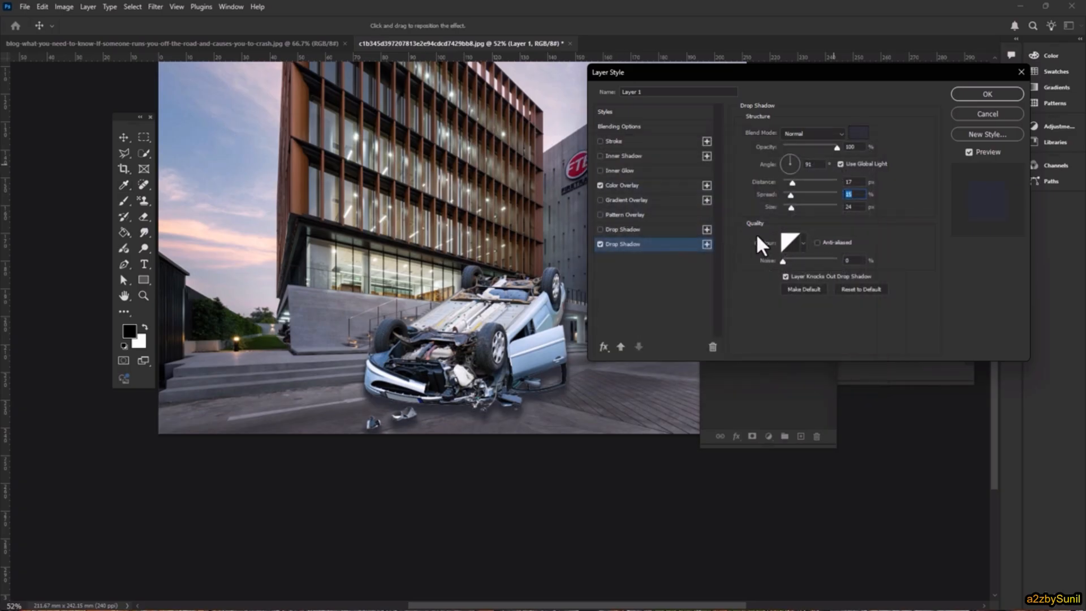
# Reposition the drop shadow at a 2 px distance, set its size to 24 px, readjust its angle and apply the layer style.
pyautogui.moveTo(790, 209); pyautogui.dragTo(786, 209)
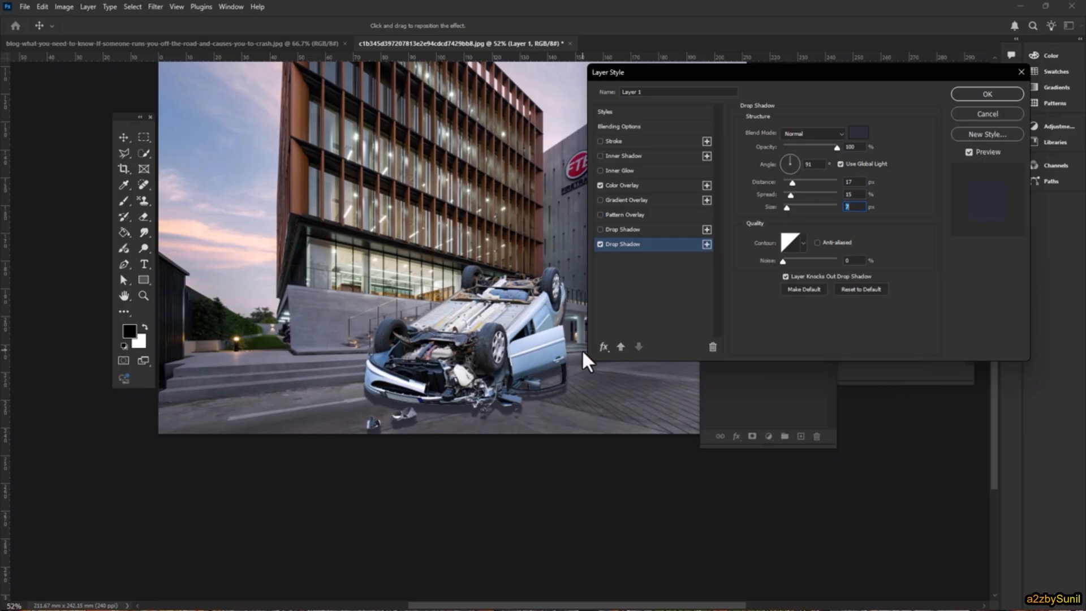
pyautogui.moveTo(525, 403); pyautogui.dragTo(527, 398)
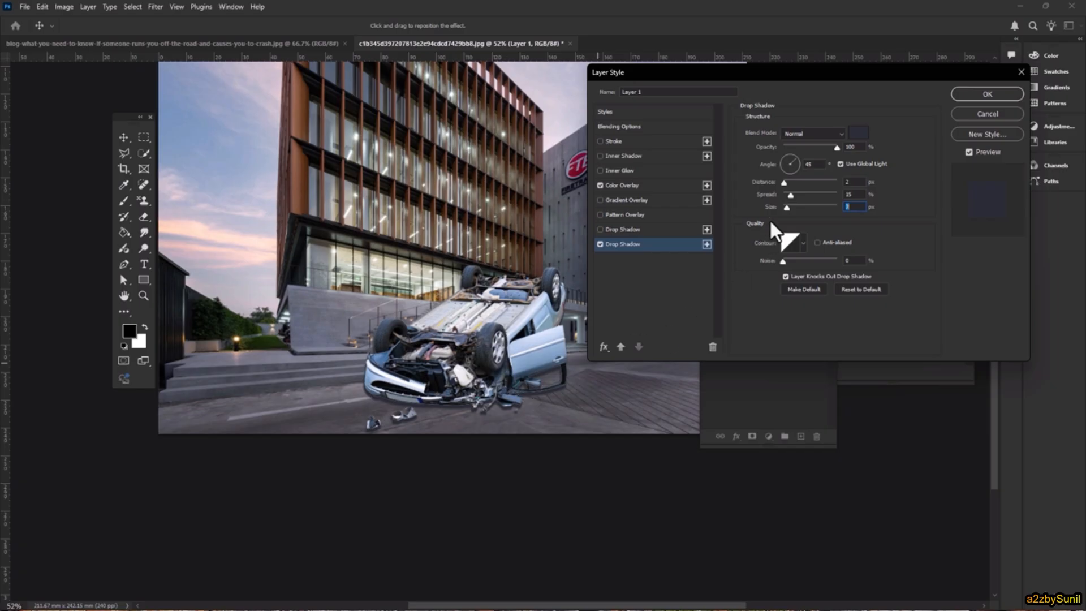
pyautogui.moveTo(785, 209); pyautogui.dragTo(789, 209)
pyautogui.moveTo(790, 207); pyautogui.dragTo(792, 196)
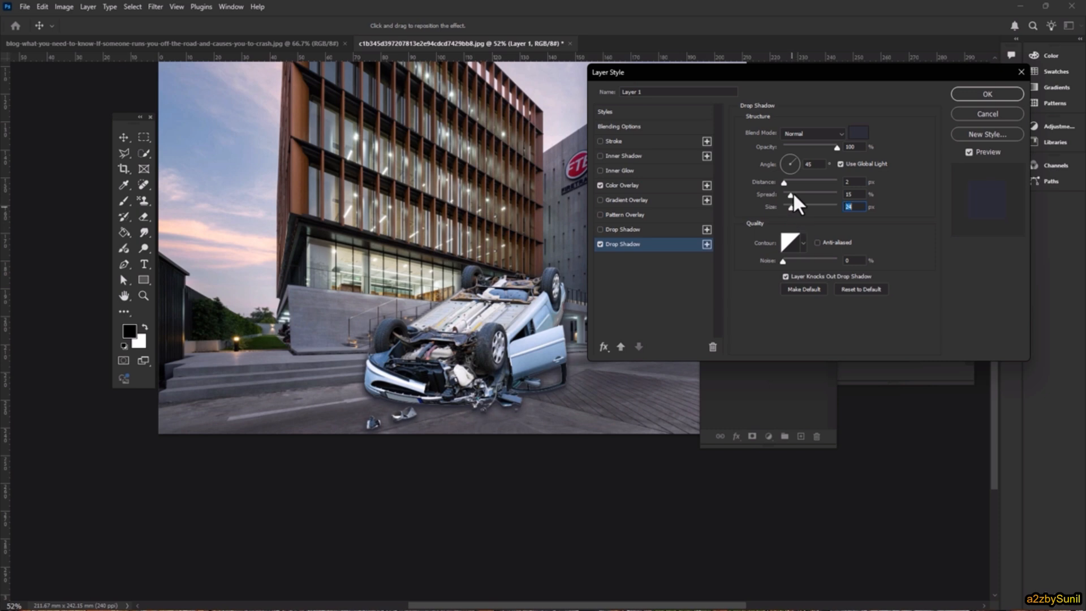
pyautogui.click(789, 158)
pyautogui.click(976, 92)
pyautogui.click(650, 402)
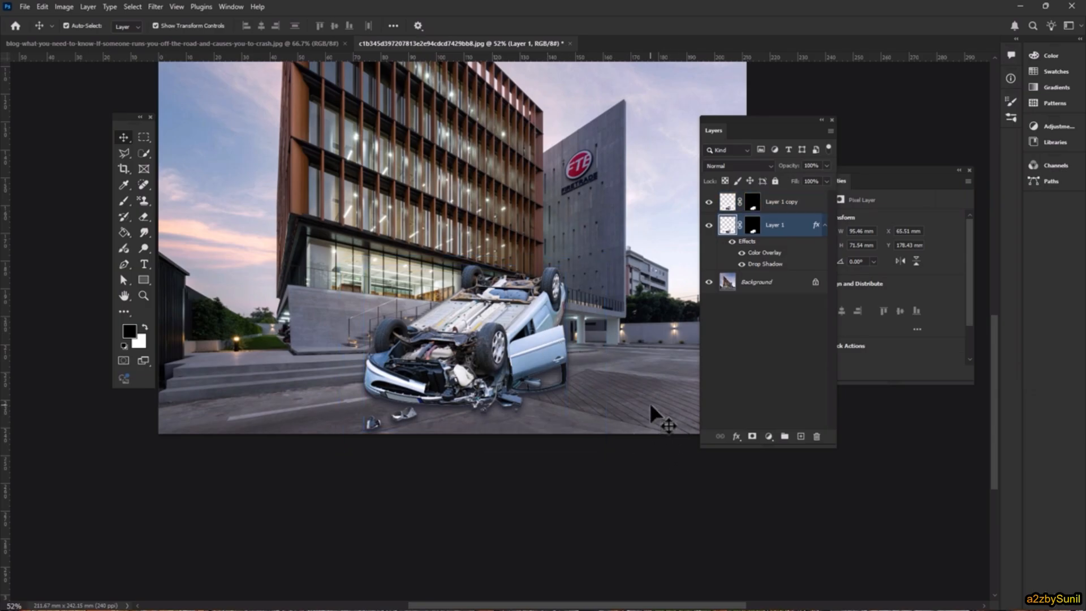
# Examine the car's shadow against the ground and toggle Layer 1 copy's visibility to compare the image without it.
pyautogui.scroll(-3, 625, 383)
pyautogui.scroll(3, 628, 384)
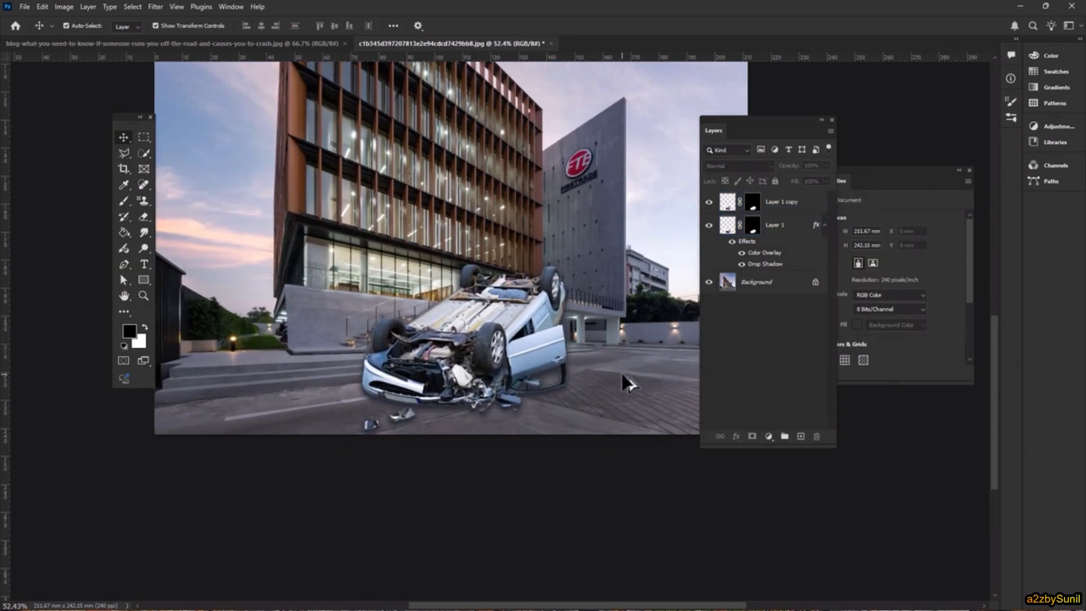
pyautogui.scroll(-2, 628, 383)
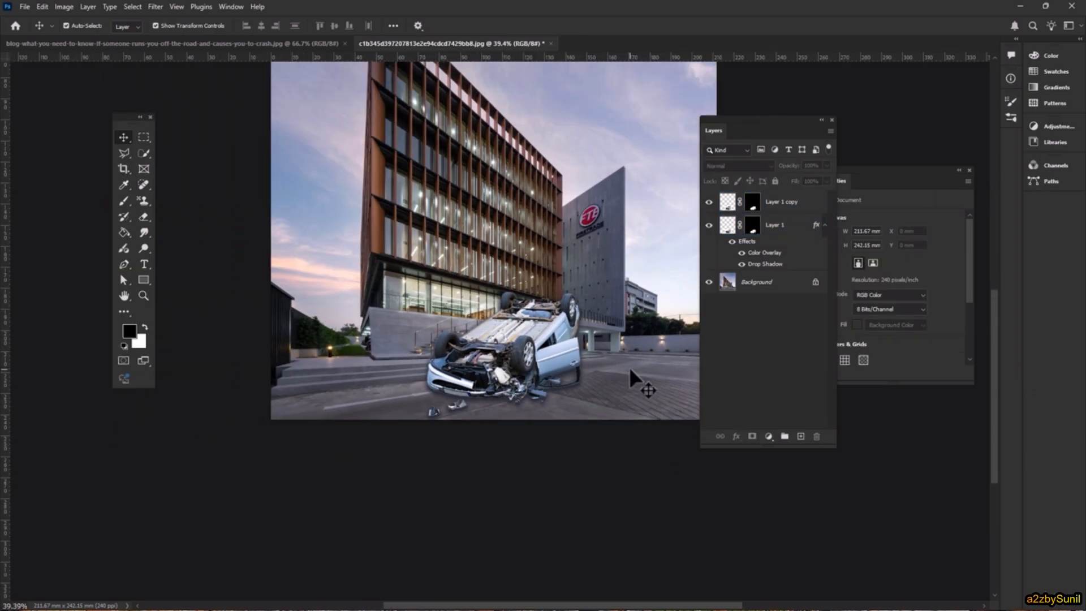
pyautogui.click(629, 367)
pyautogui.scroll(1, 628, 366)
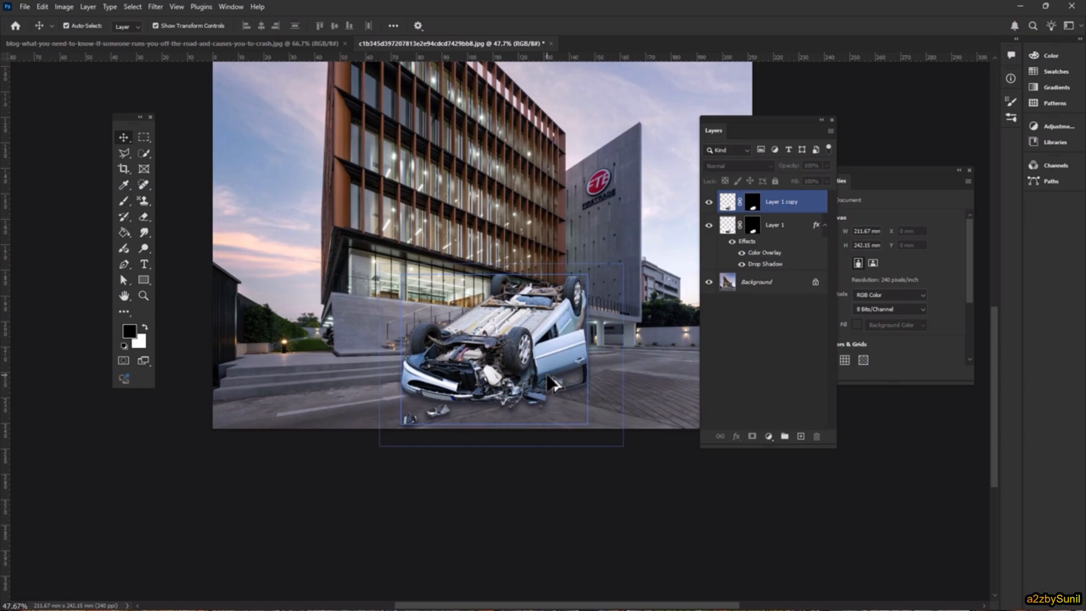
pyautogui.click(709, 202)
pyautogui.click(709, 202)
# Start Match Color on Layer 1 copy's pixels, using the building photo's Background layer as the source.
pyautogui.click(730, 206)
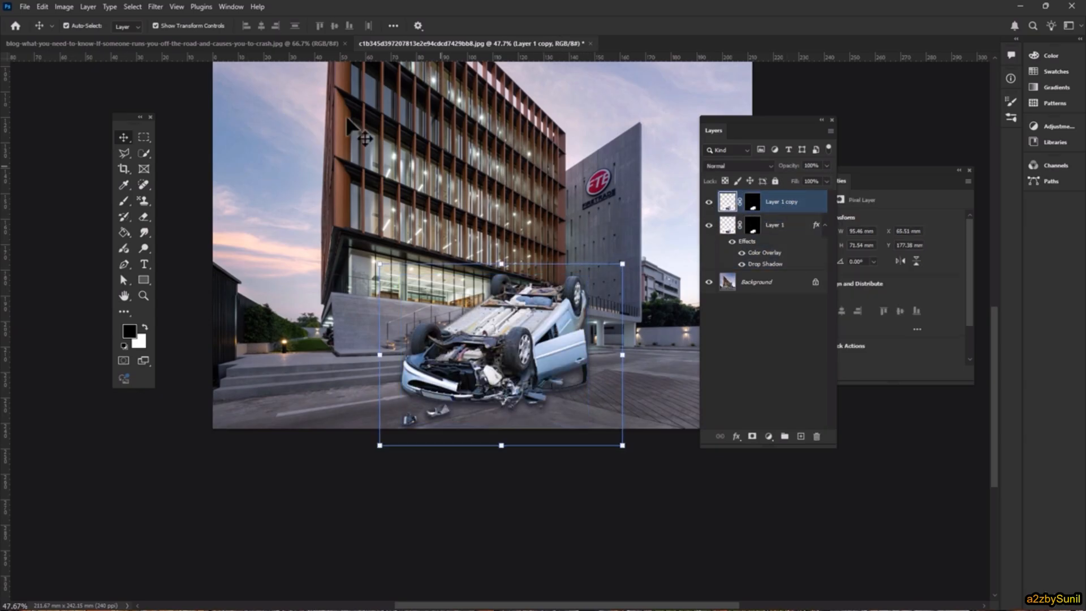
pyautogui.click(60, 3)
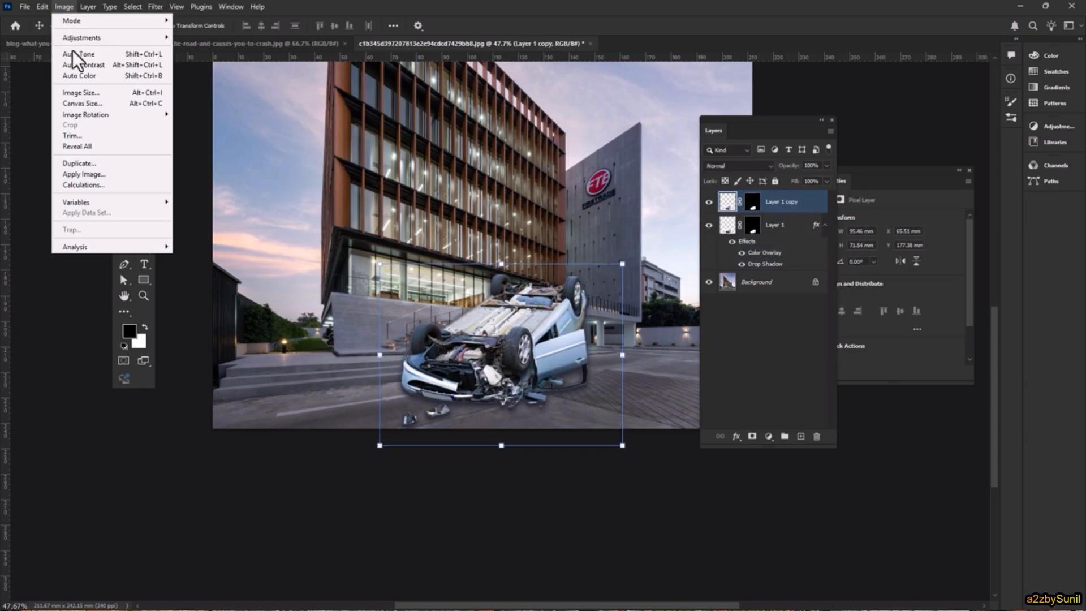
pyautogui.moveTo(96, 40)
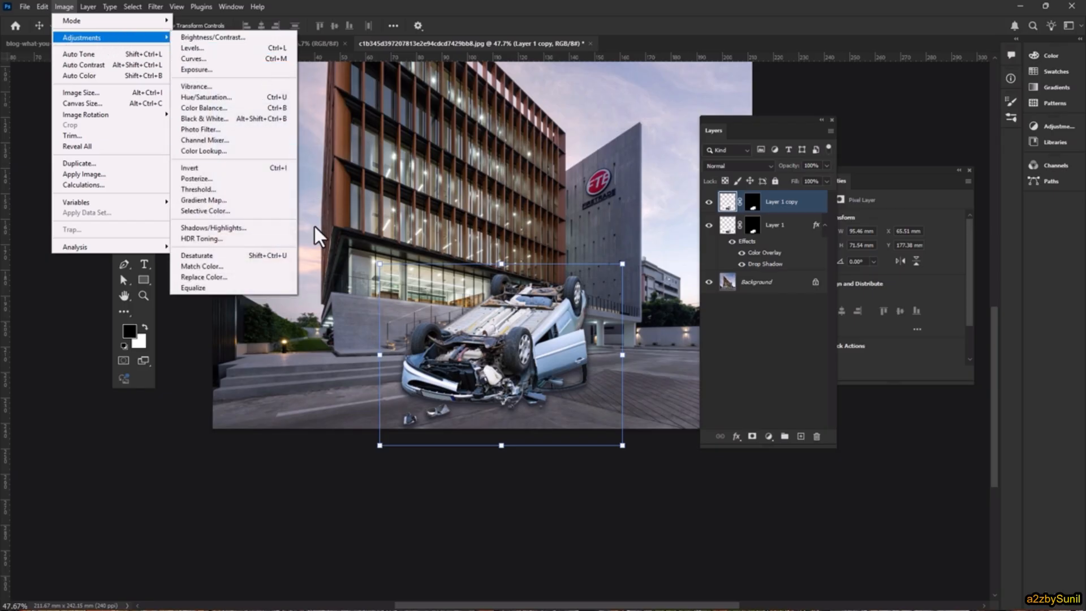
pyautogui.click(234, 267)
pyautogui.click(773, 335)
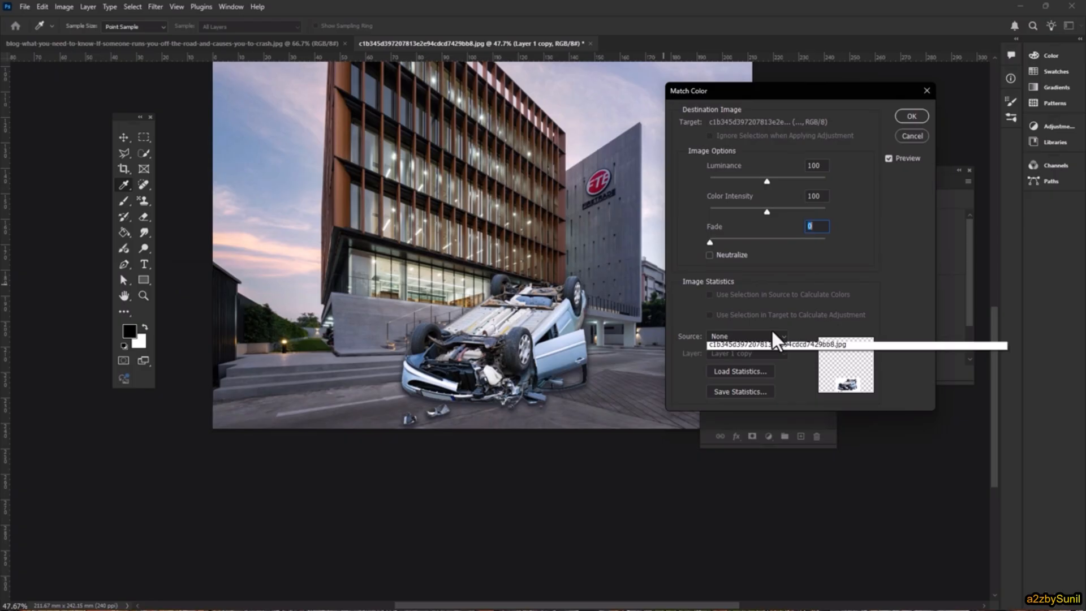
pyautogui.click(762, 354)
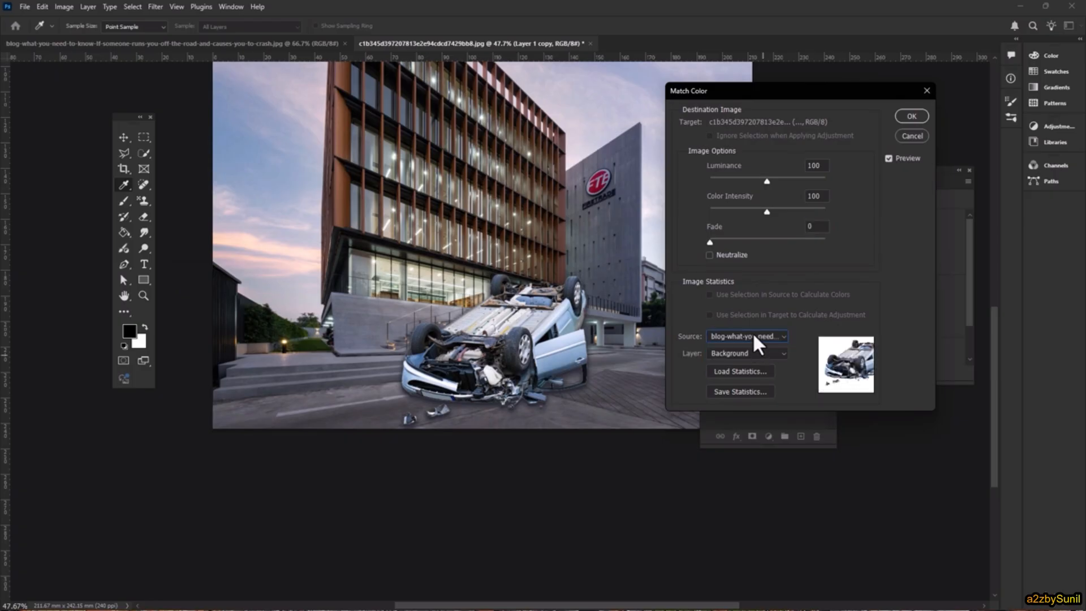
pyautogui.click(752, 351)
pyautogui.click(751, 354)
pyautogui.click(748, 338)
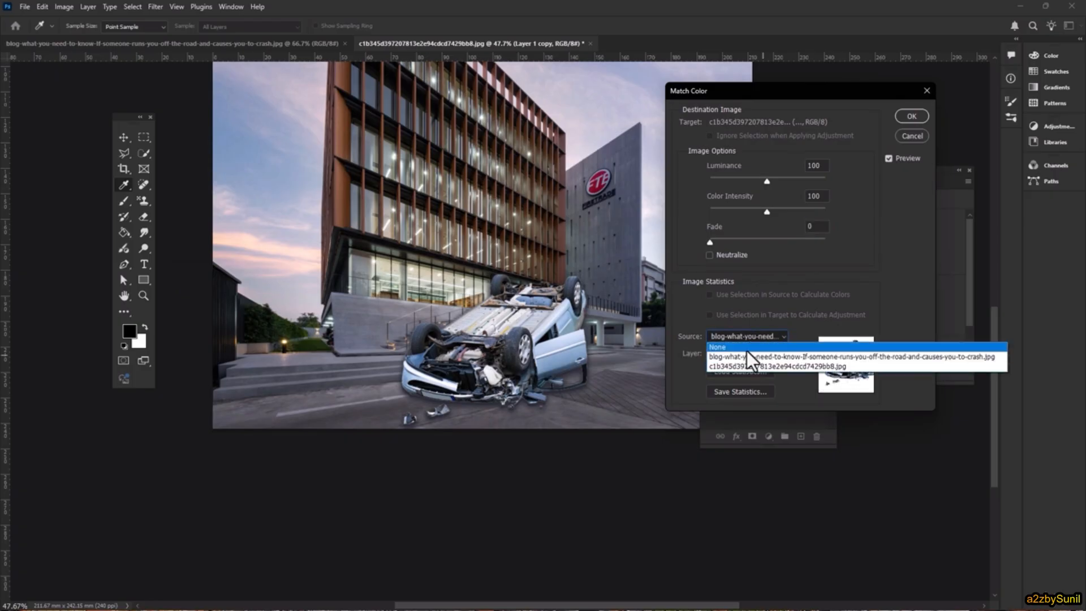
pyautogui.click(743, 365)
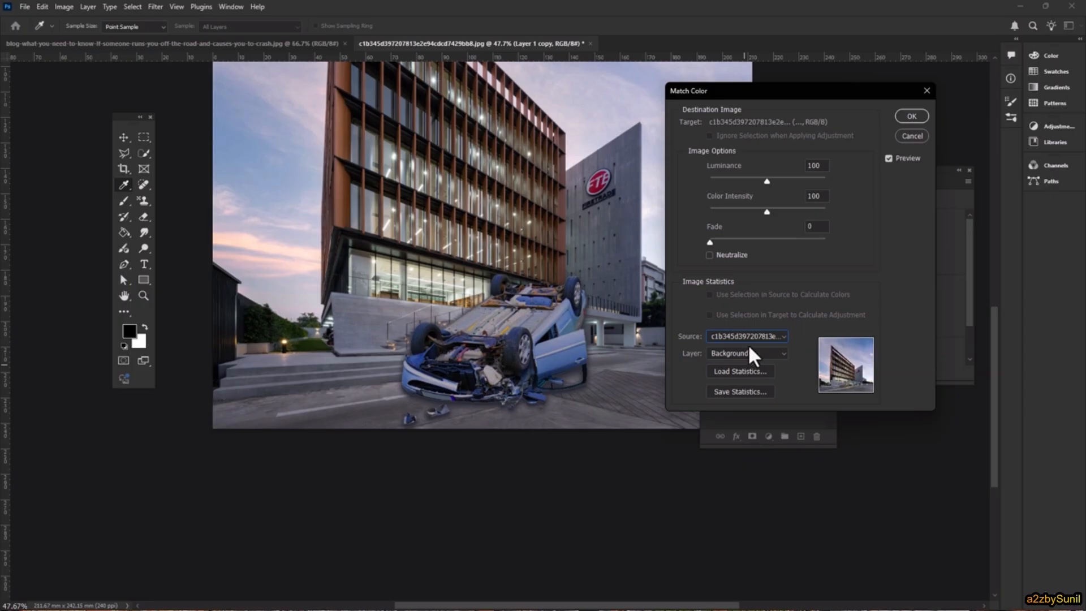
# Set the colour match to luminance 163 and color intensity 160, enable Neutralize and apply the adjustment to the car.
pyautogui.moveTo(787, 183); pyautogui.dragTo(794, 181)
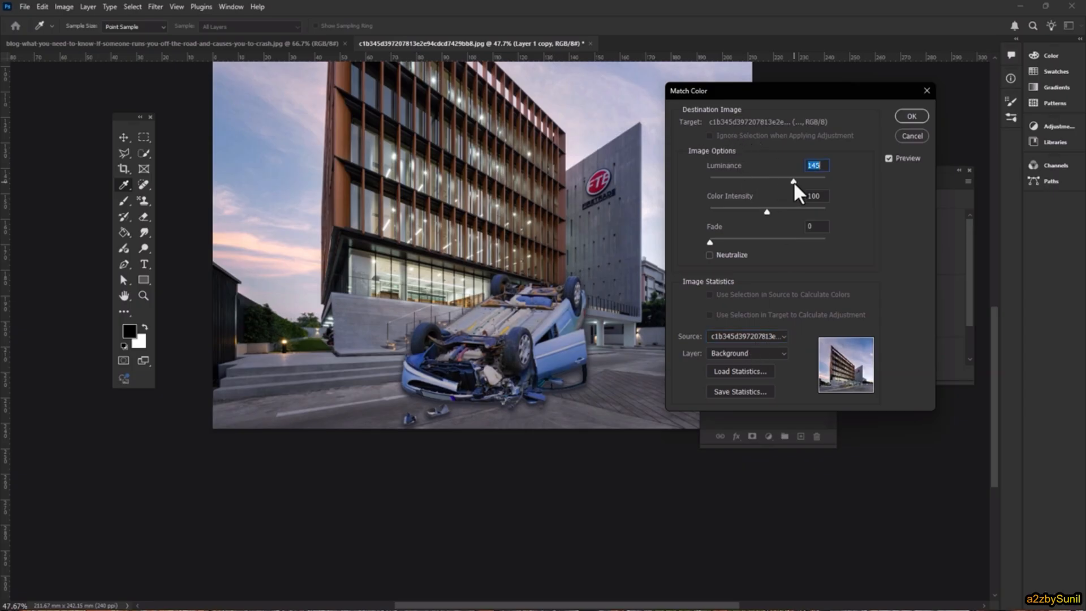
pyautogui.click(781, 211)
pyautogui.click(901, 119)
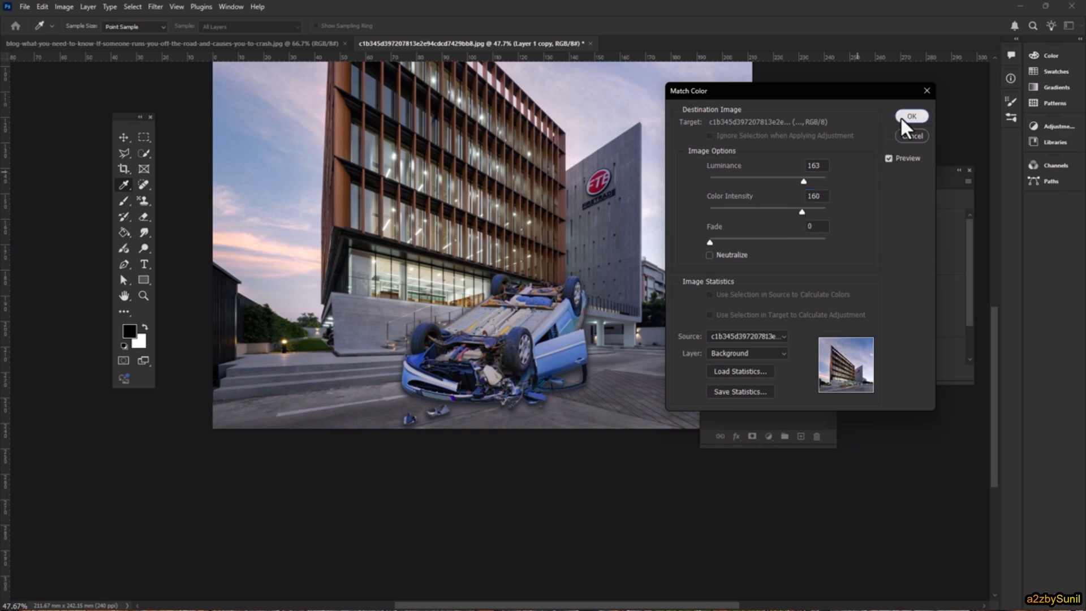
pyautogui.click(728, 254)
pyautogui.click(907, 116)
# Deselect the car layer and inspect the colour-matched car up close against the building.
pyautogui.press('v')
pyautogui.click(645, 315)
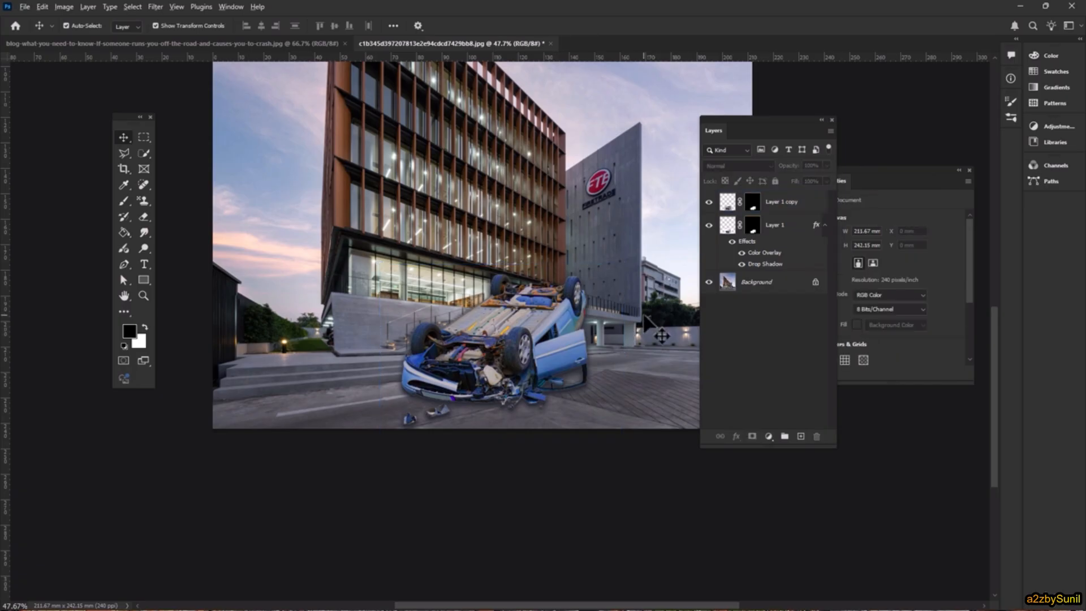
pyautogui.scroll(2, 645, 315)
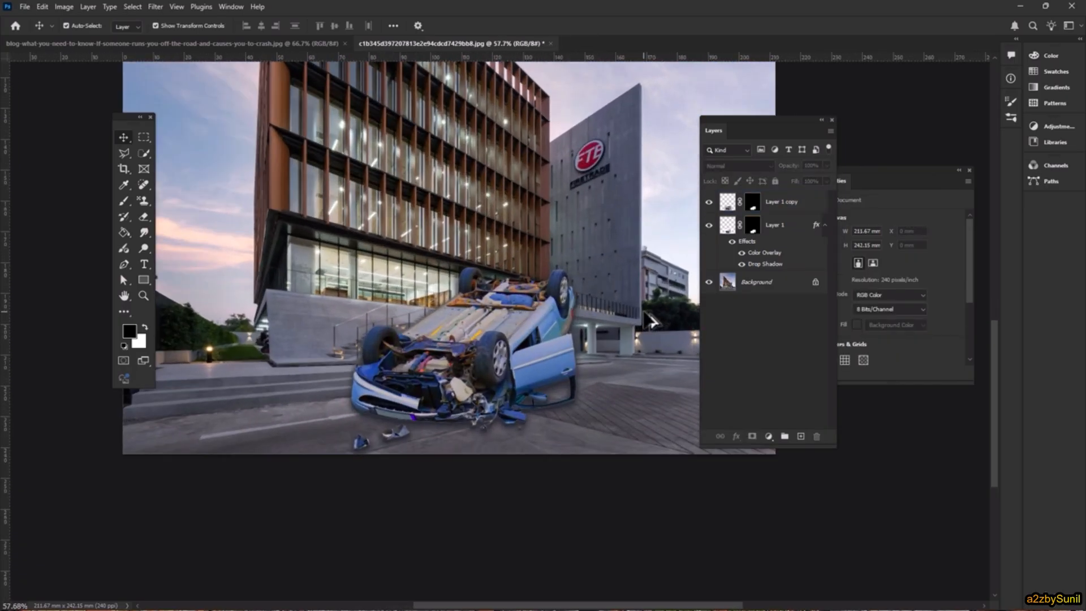
pyautogui.click(450, 310)
pyautogui.click(445, 290)
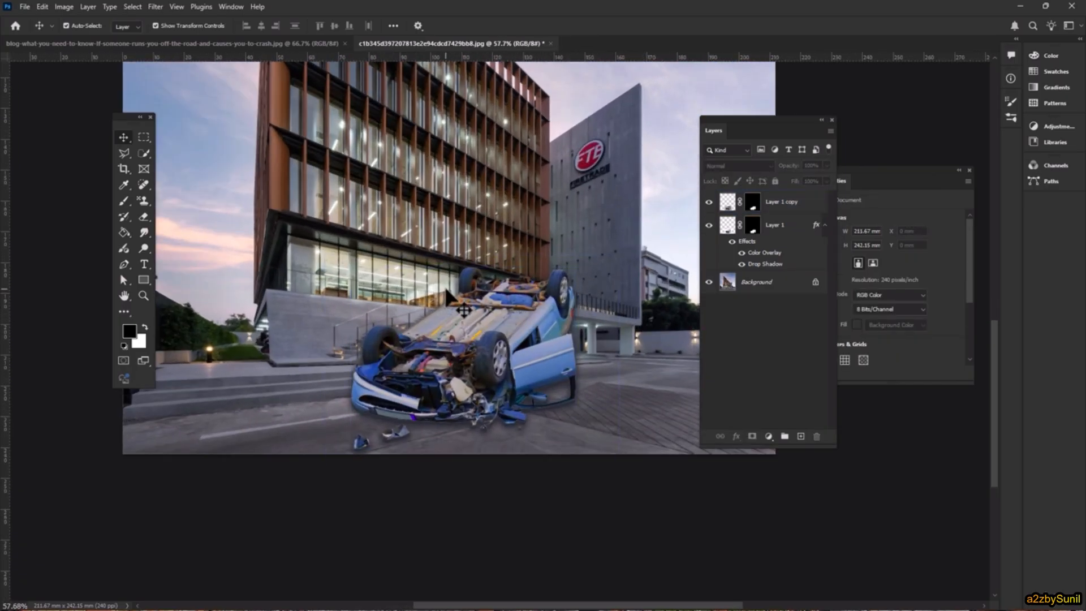